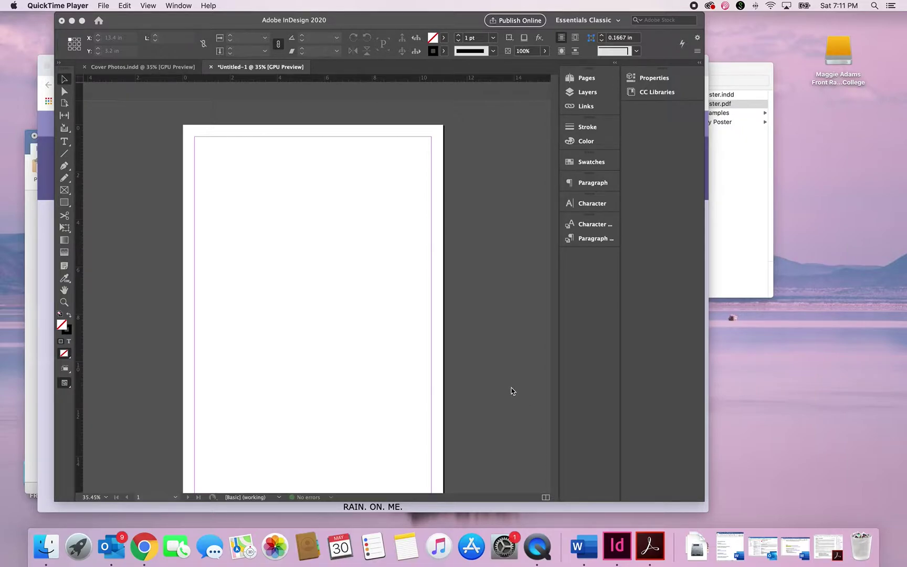
Activate the InDesign window and open the Layers panel showing the single Layer 1.
scroll(241, 287, "down", 1)
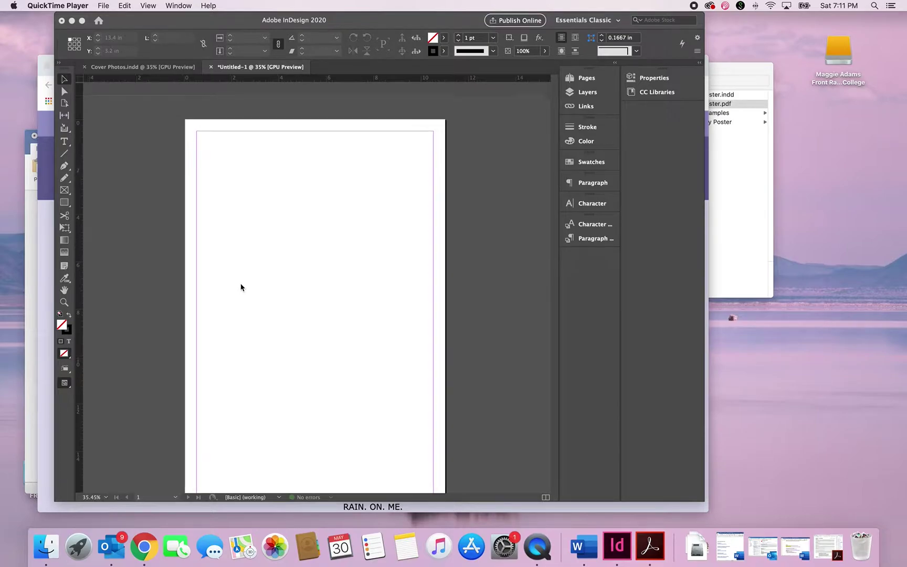
scroll(241, 287, "down", 1)
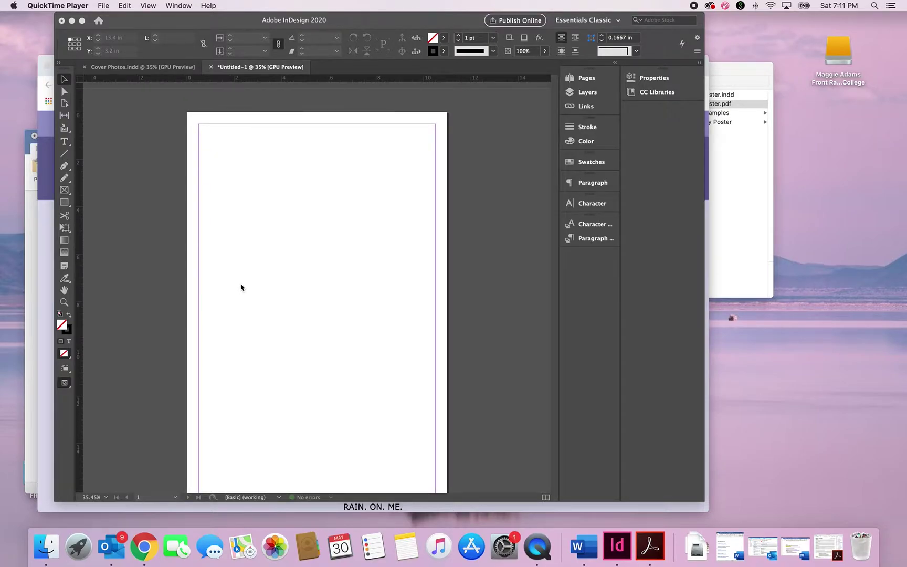
left_click(343, 23)
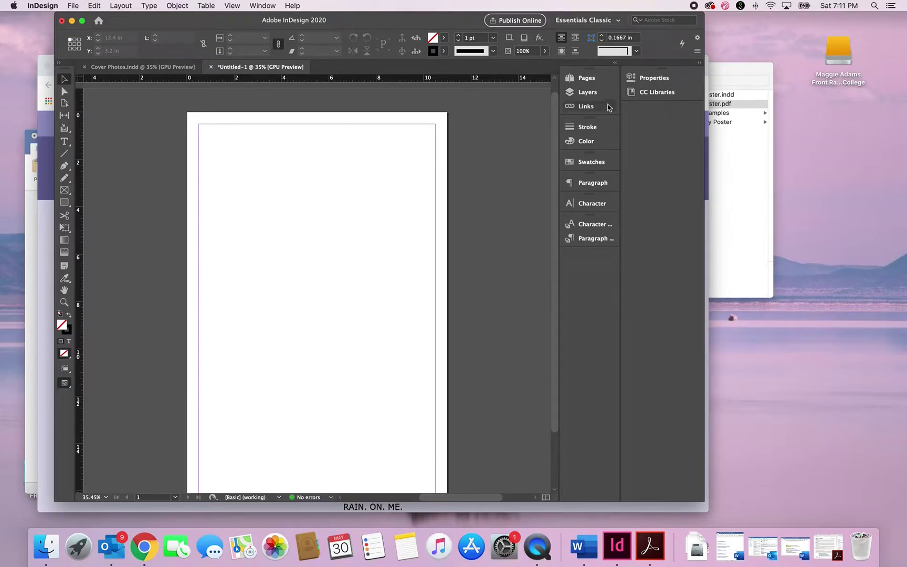
left_click(596, 93)
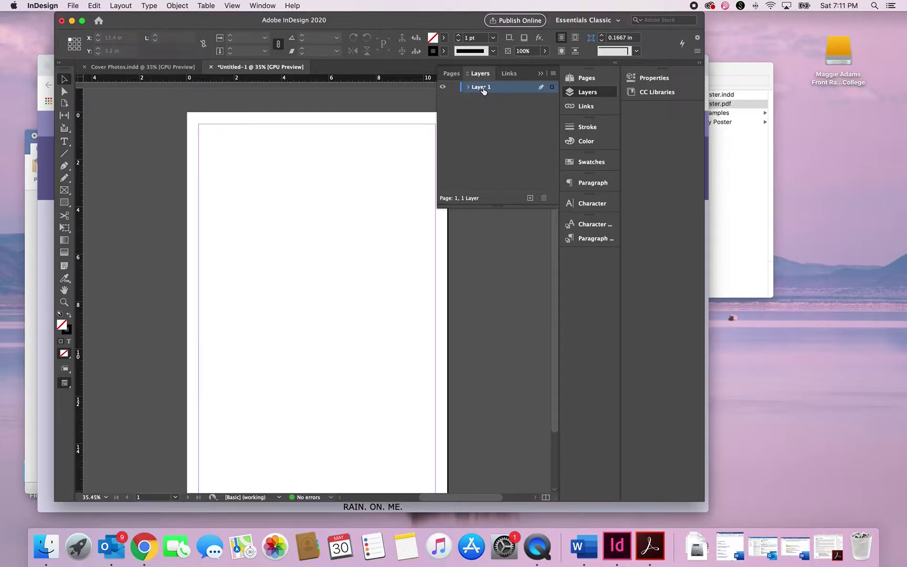
Open the P1_LyricPoster.pdf assignment and narrow the InDesign window so both sit side by side.
left_click(821, 546)
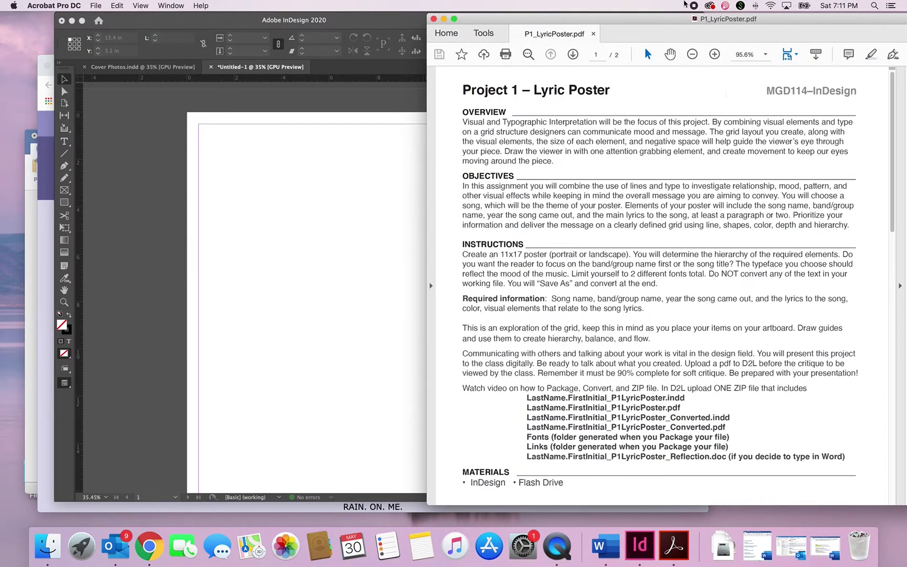
left_click_drag(680, 22, 721, 21)
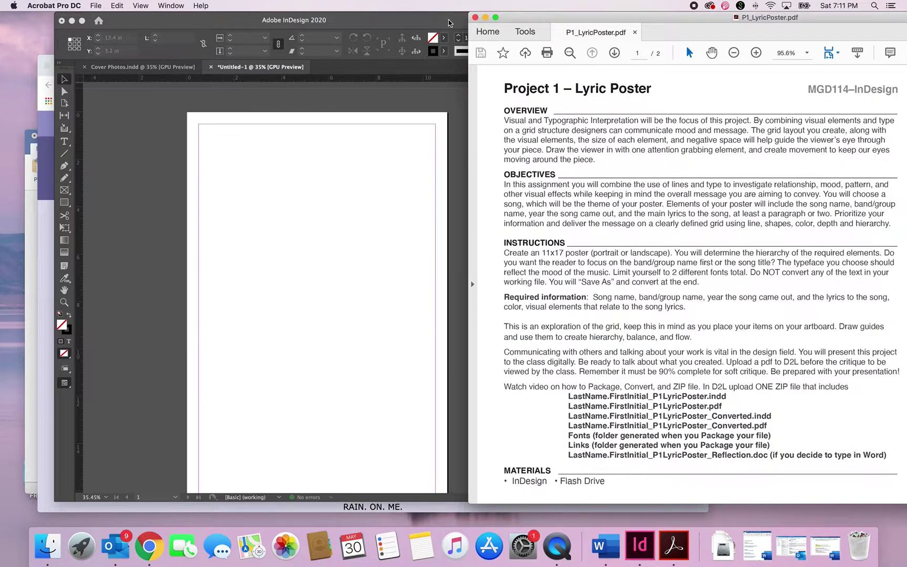
left_click(409, 22)
left_click_drag(409, 22, 341, 23)
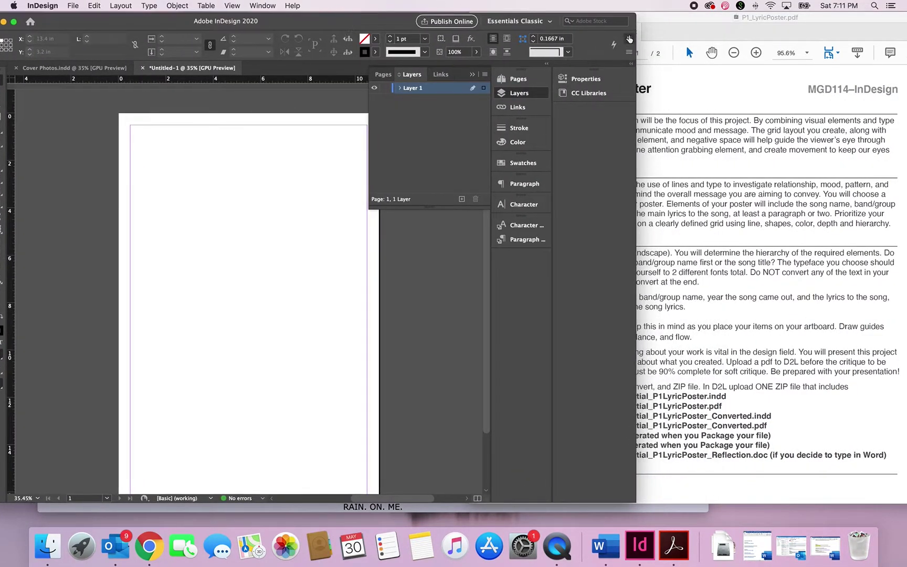
left_click_drag(635, 15, 521, 14)
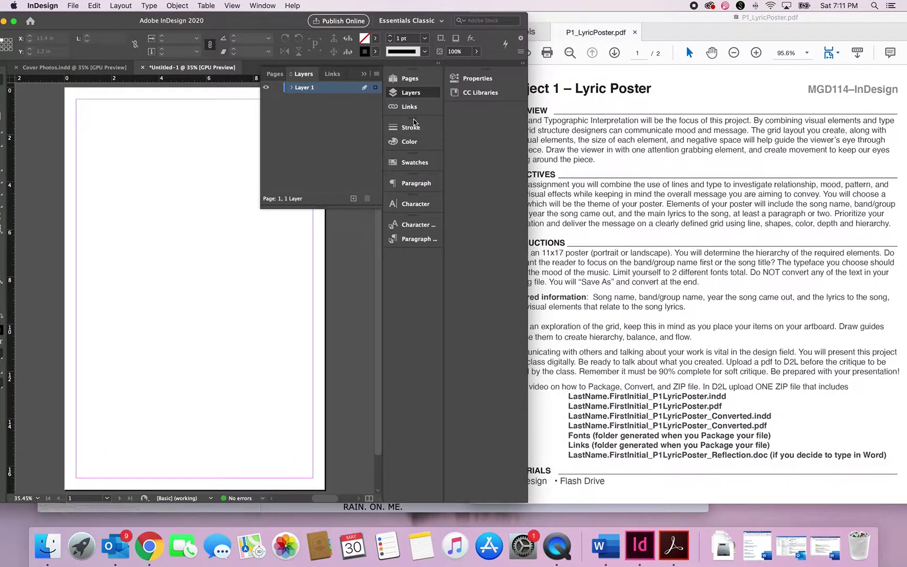
Rename Layer 1 to Song Title and add a second layer named Lyrics.
double_click(311, 91)
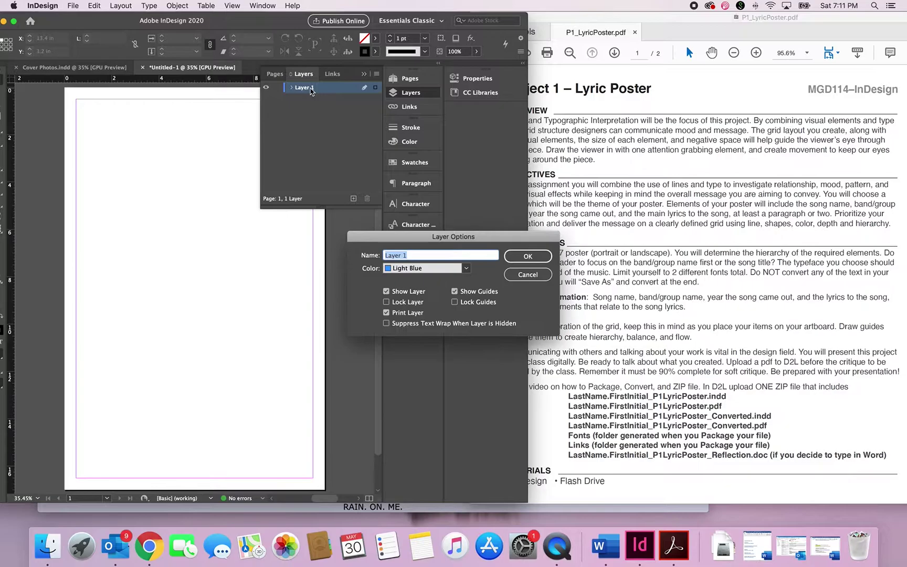
type("Song Title")
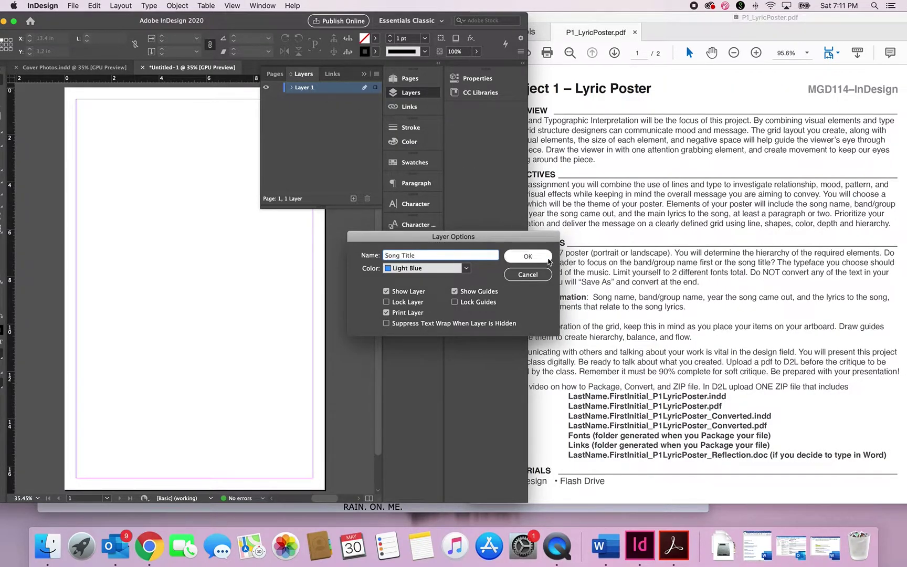
key("Return")
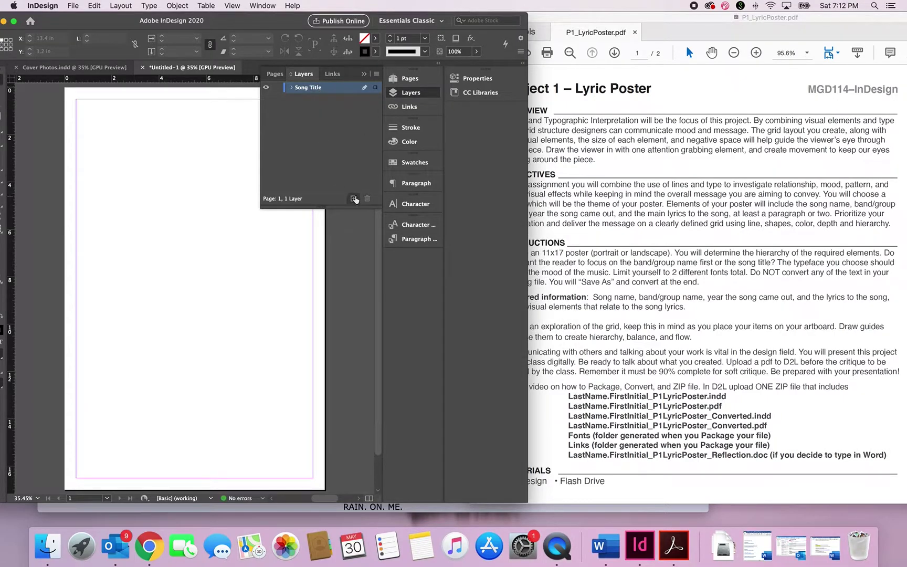
left_click(353, 198)
double_click(304, 88)
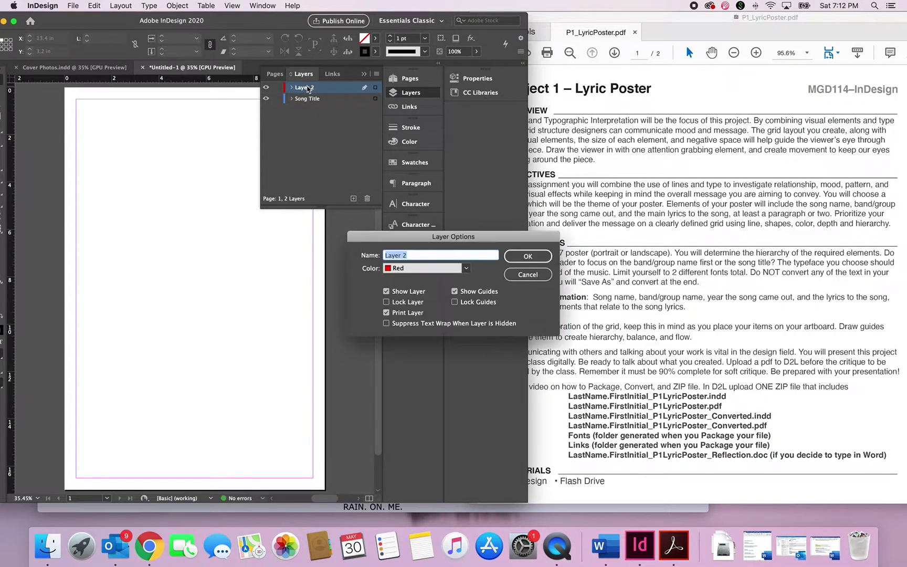
type("Lyrics")
key("Return")
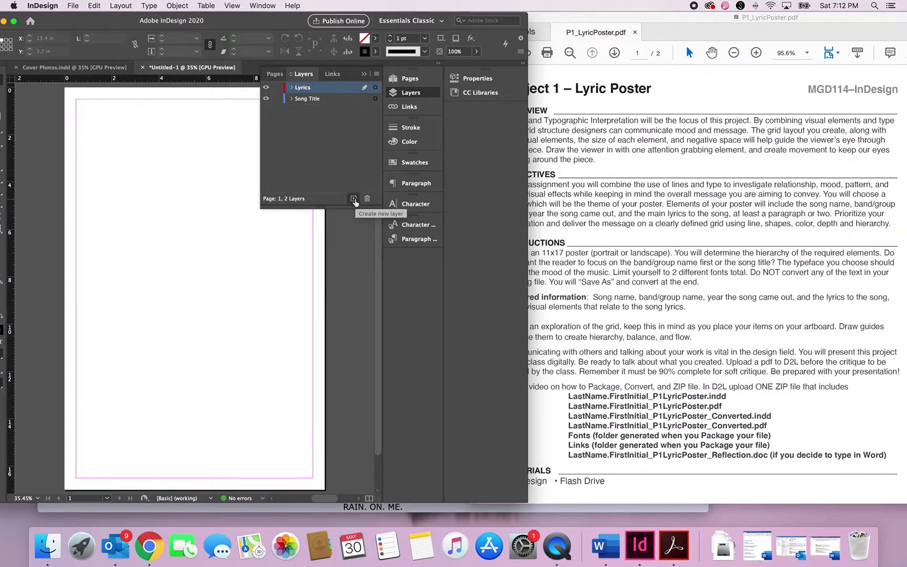
Create a Picture layer from the New Layer command, then add a layer named Year.
left_click(377, 73)
left_click(396, 80)
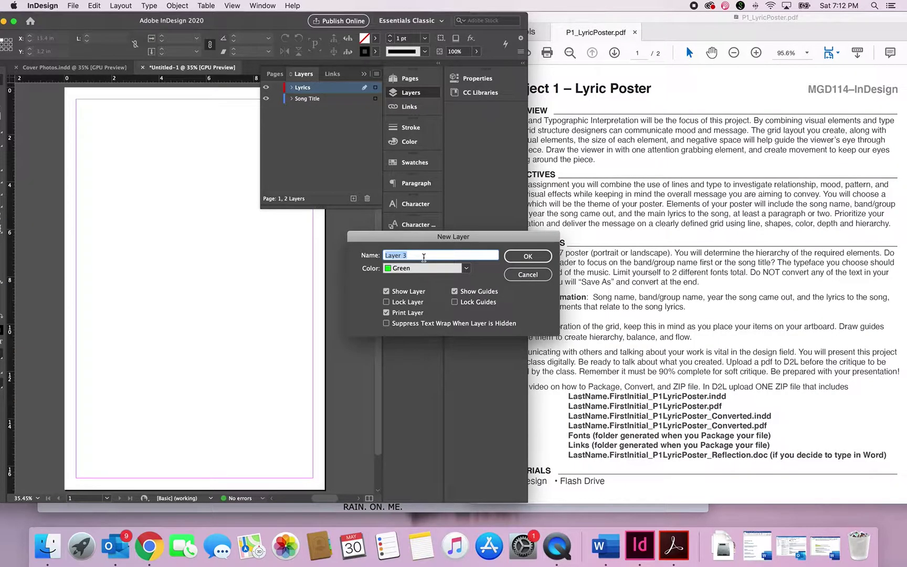
type("Picture")
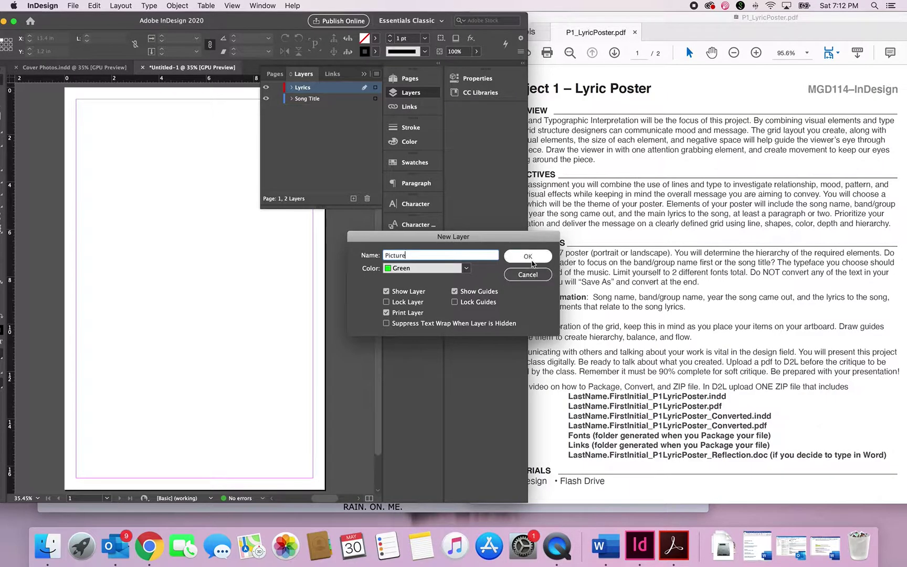
key("Return")
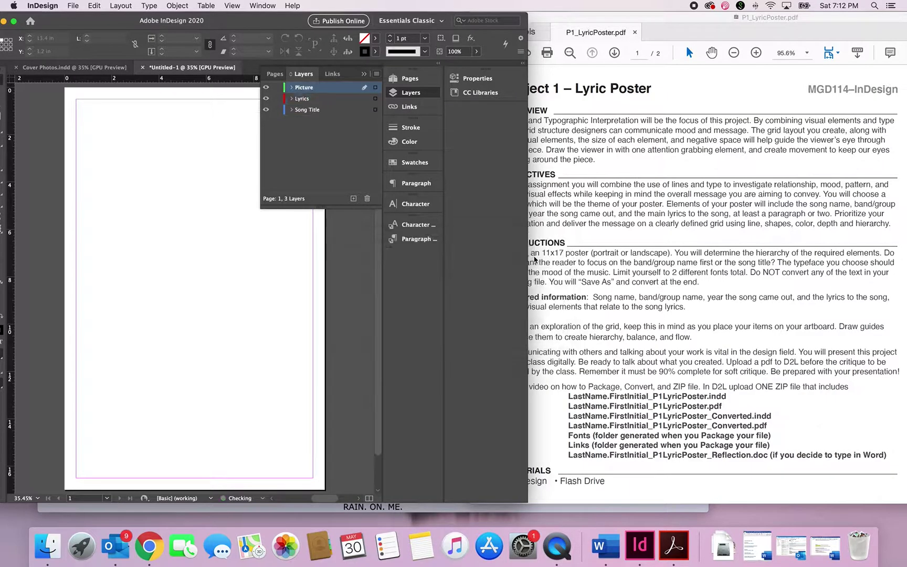
left_click(353, 198)
double_click(306, 88)
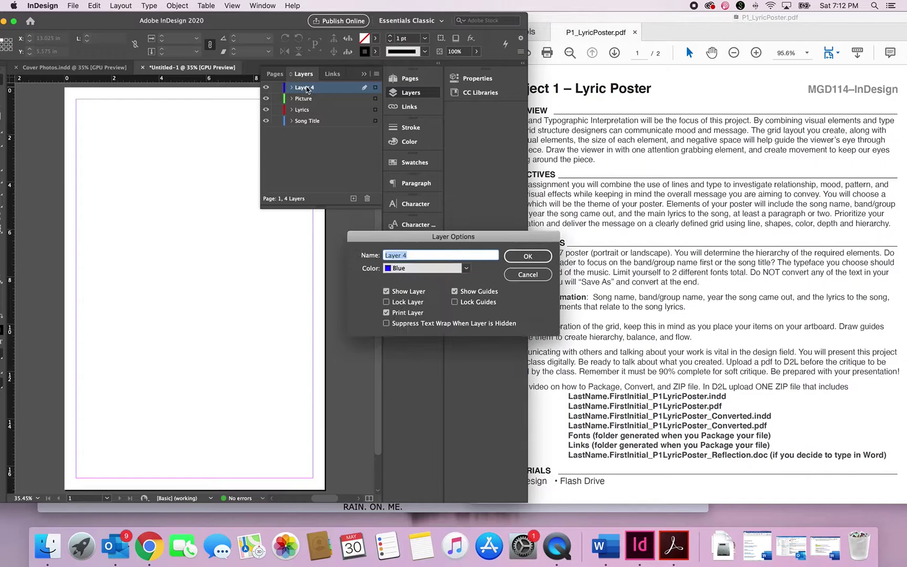
type("Year")
left_click(528, 256)
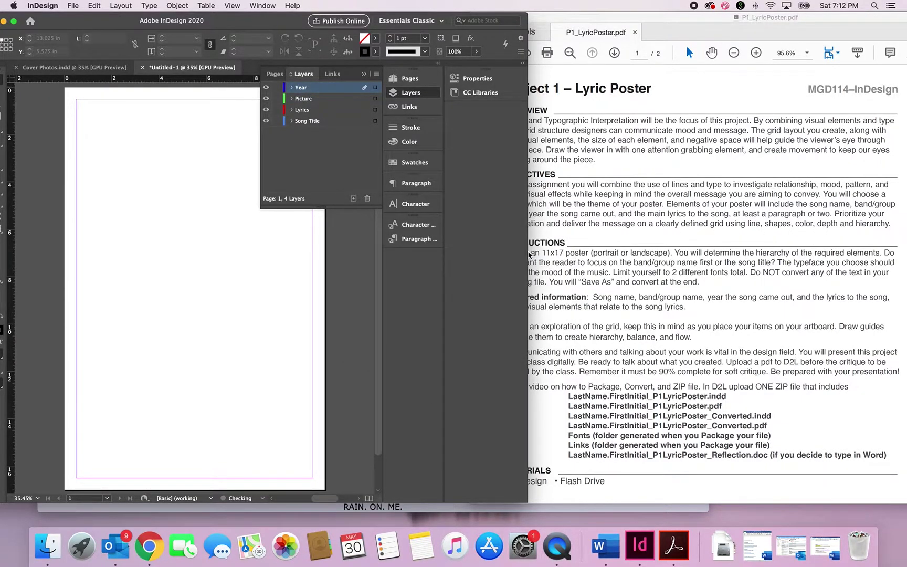
Check the assignment PDF, then add a fifth layer named Group Name.
left_click(619, 310)
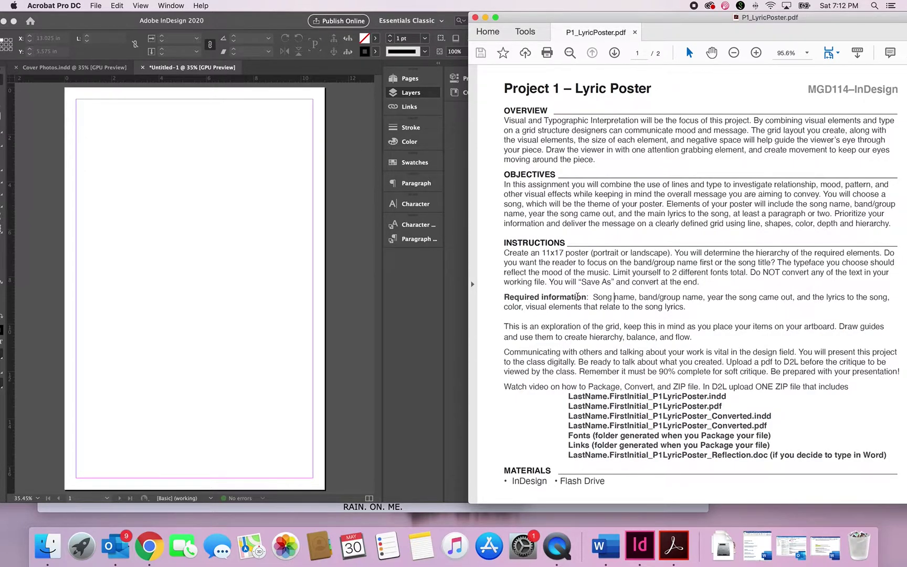
left_click(424, 89)
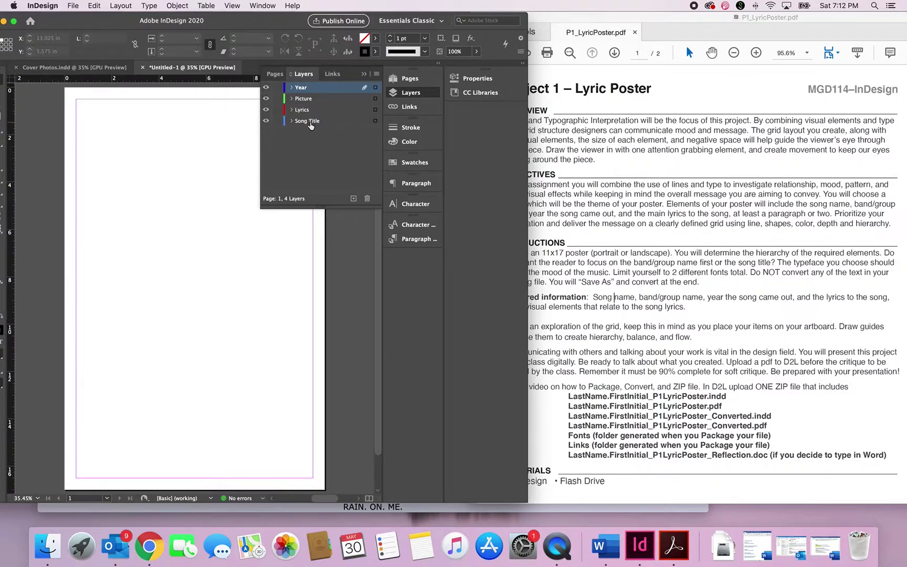
left_click(353, 198)
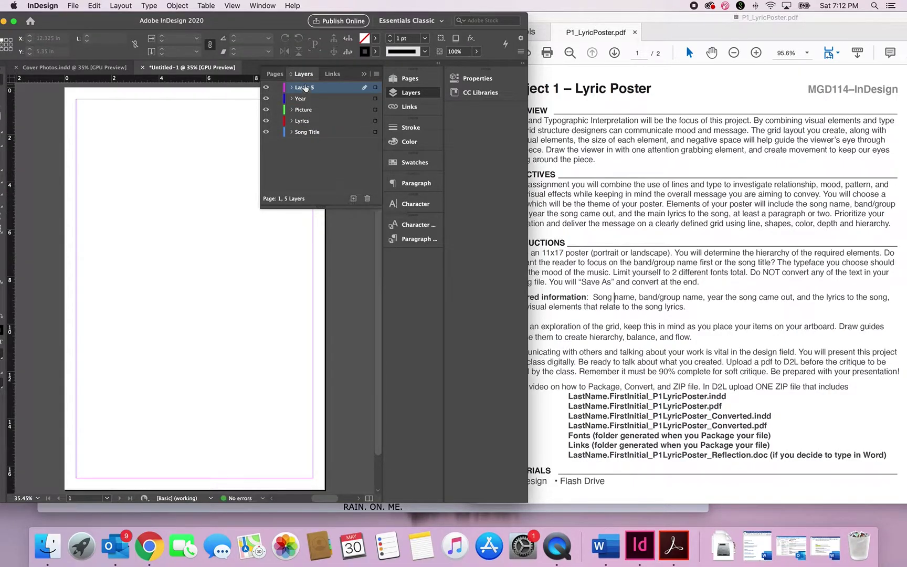
double_click(305, 87)
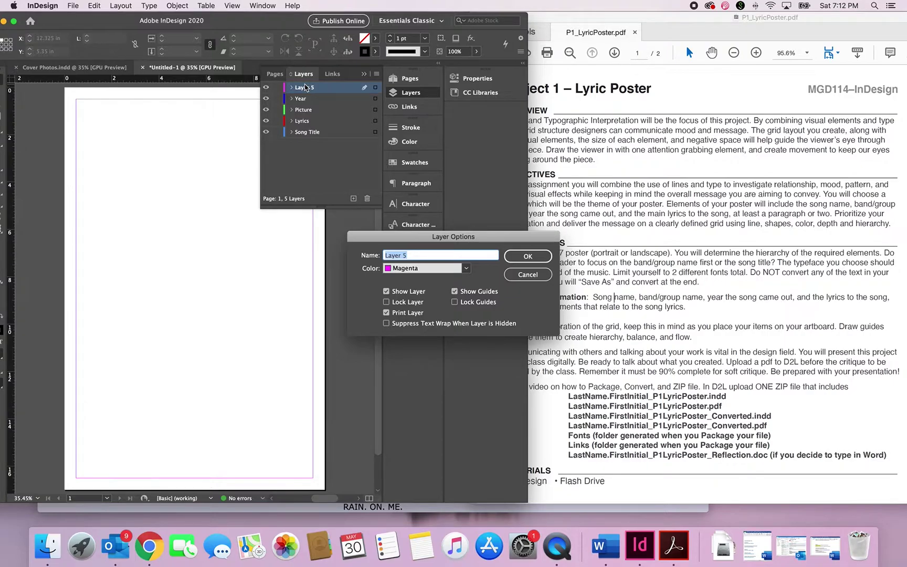
type("Group Name")
left_click(541, 257)
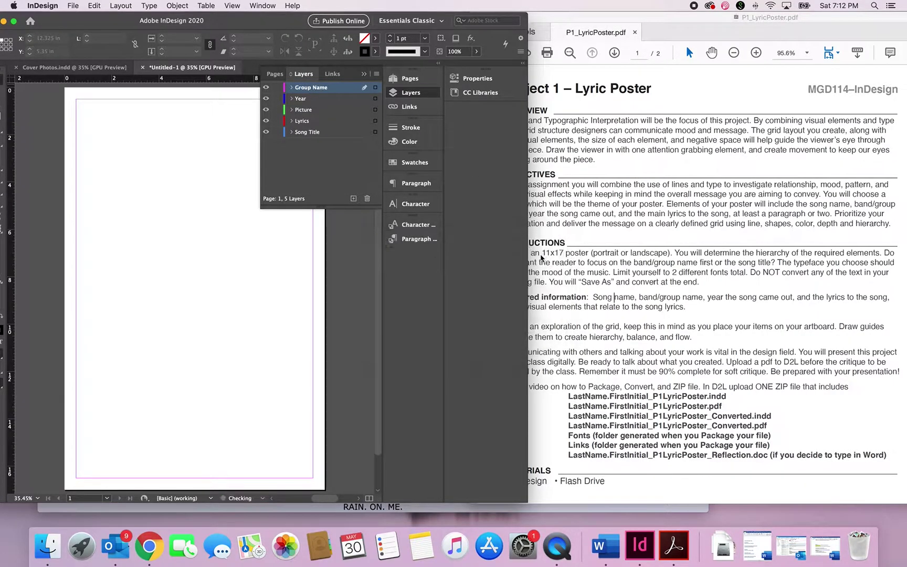
left_click(675, 257)
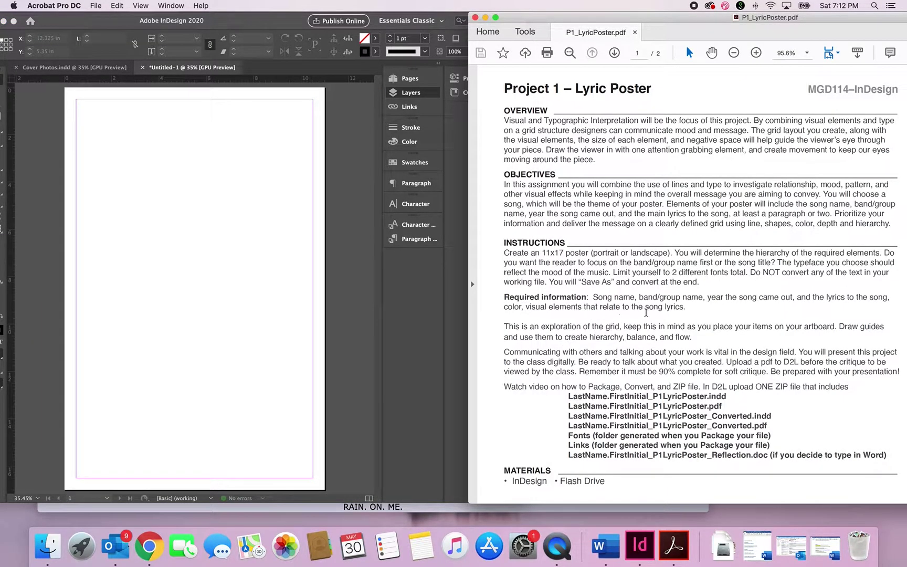
Scroll the assignment PDF to the four-layer minimum requirement and compare it with the five InDesign layers.
scroll(645, 313, "down", 1)
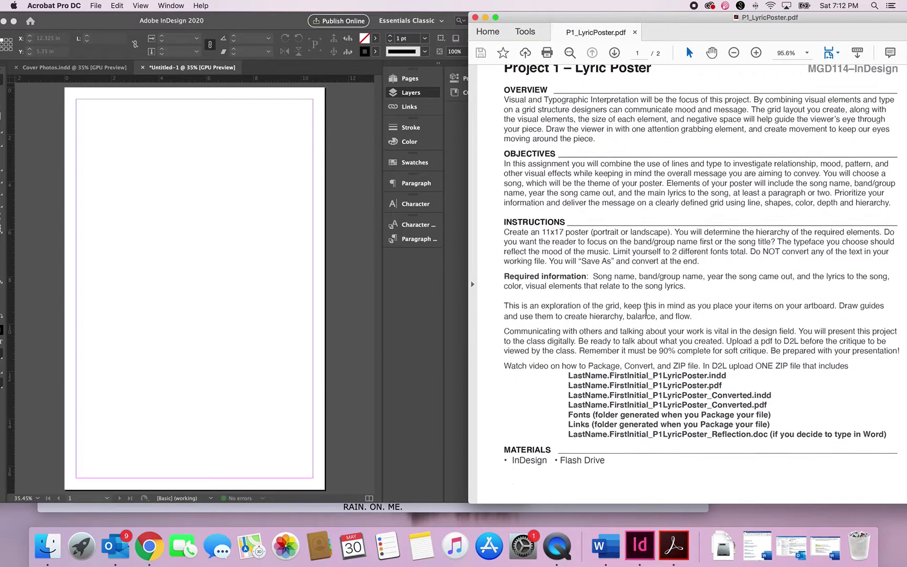
left_click(415, 93)
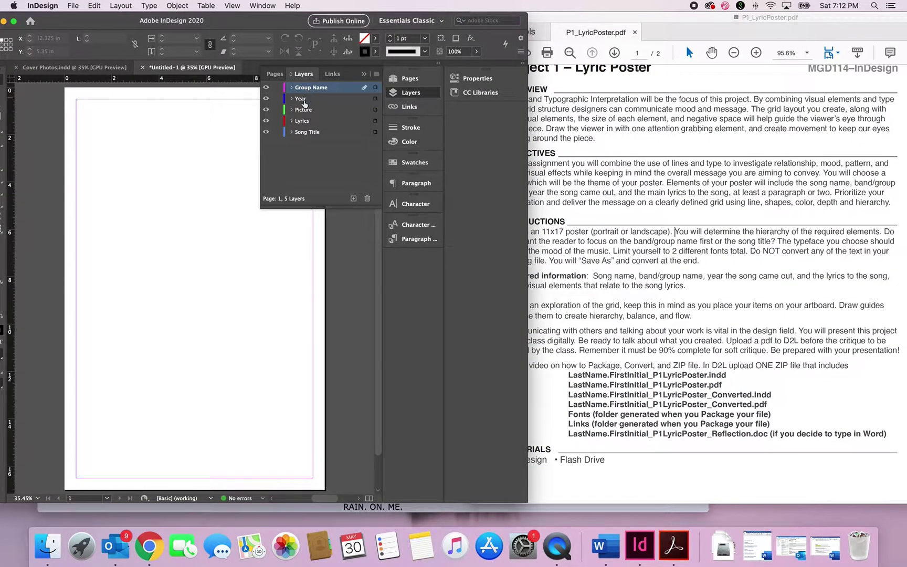
left_click(641, 262)
scroll(640, 262, "down", 10)
scroll(641, 263, "down", 5)
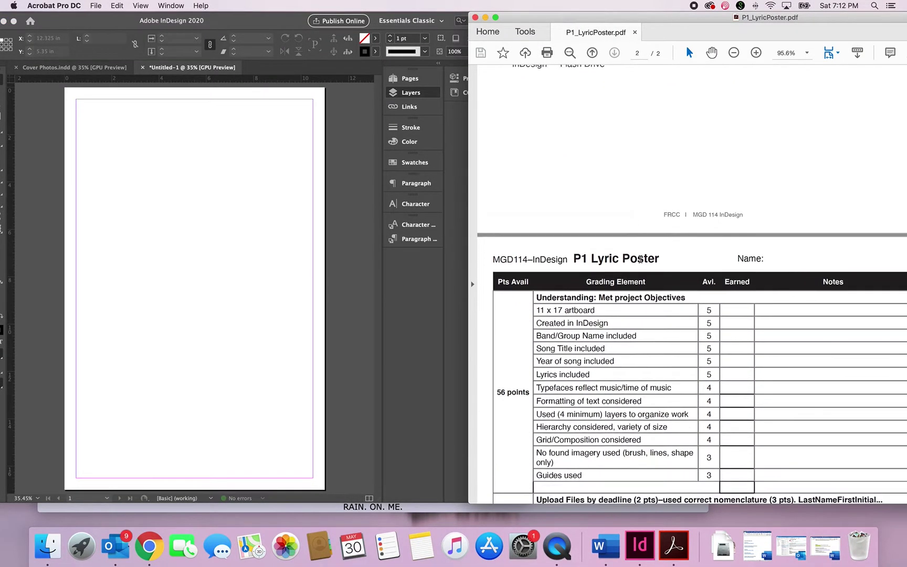
scroll(640, 260, "down", 2)
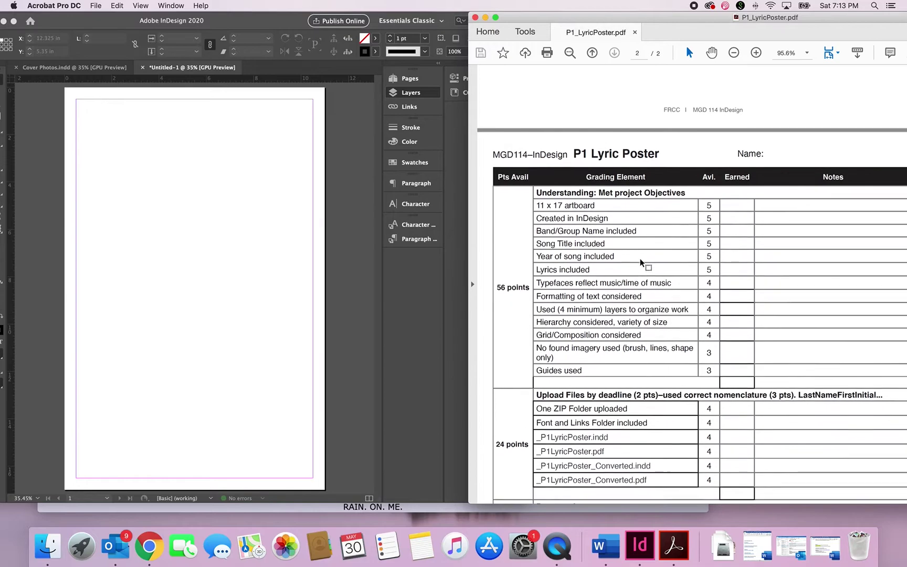
scroll(640, 259, "down", 1)
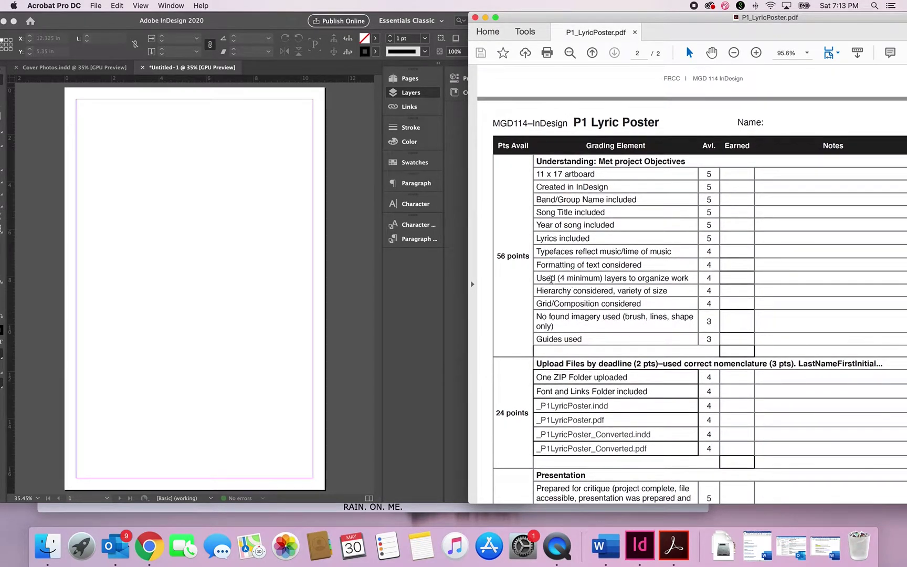
left_click_drag(538, 279, 687, 279)
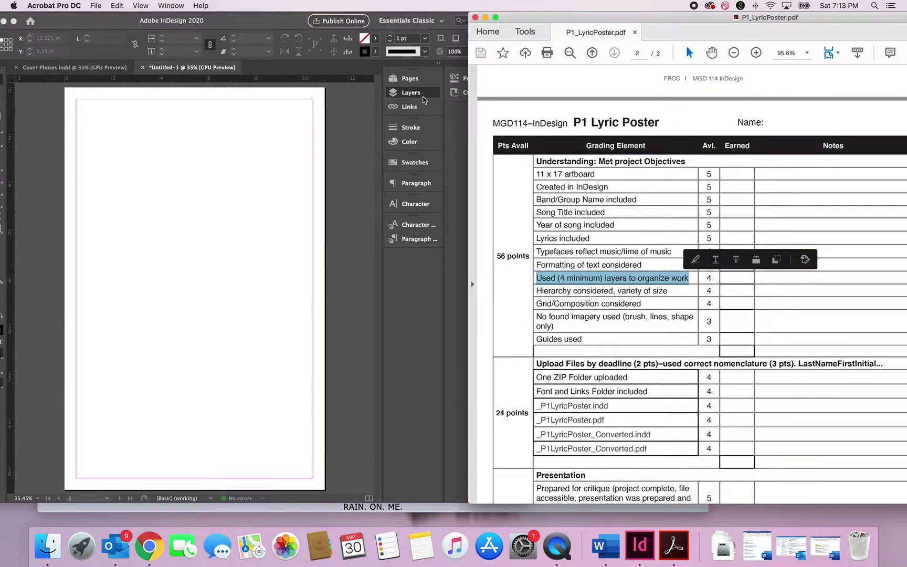
left_click(411, 92)
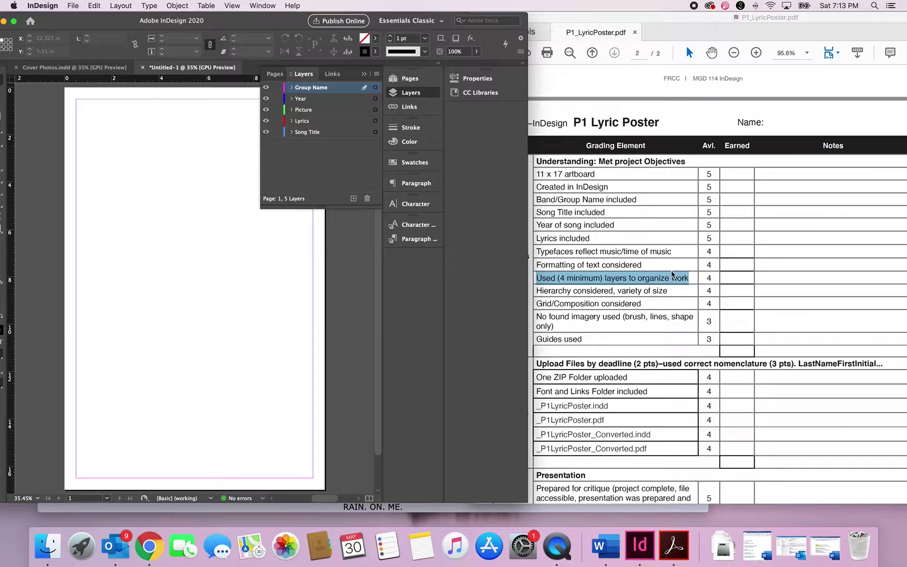
left_click(673, 277)
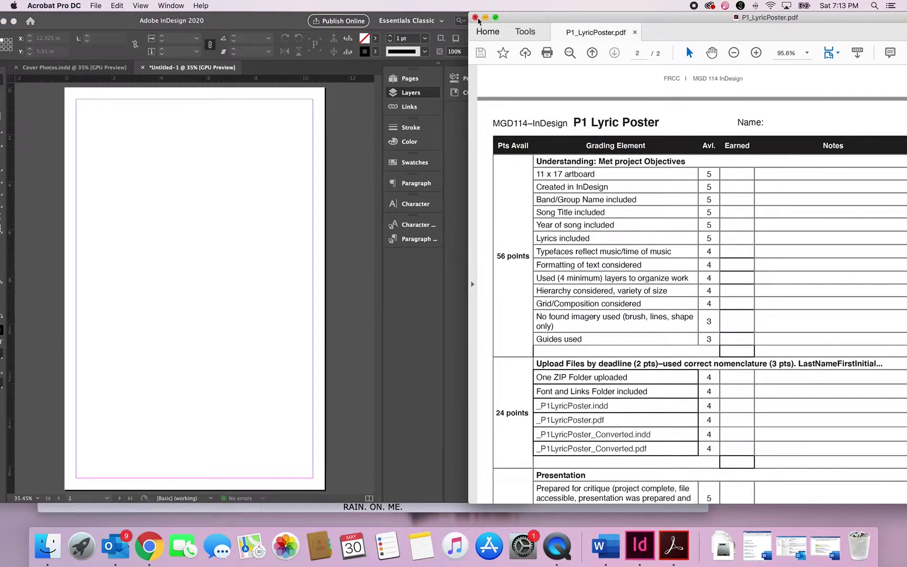
Minimize the rubric, enlarge and shift the InDesign window, and make Group Name the active layer.
left_click(485, 17)
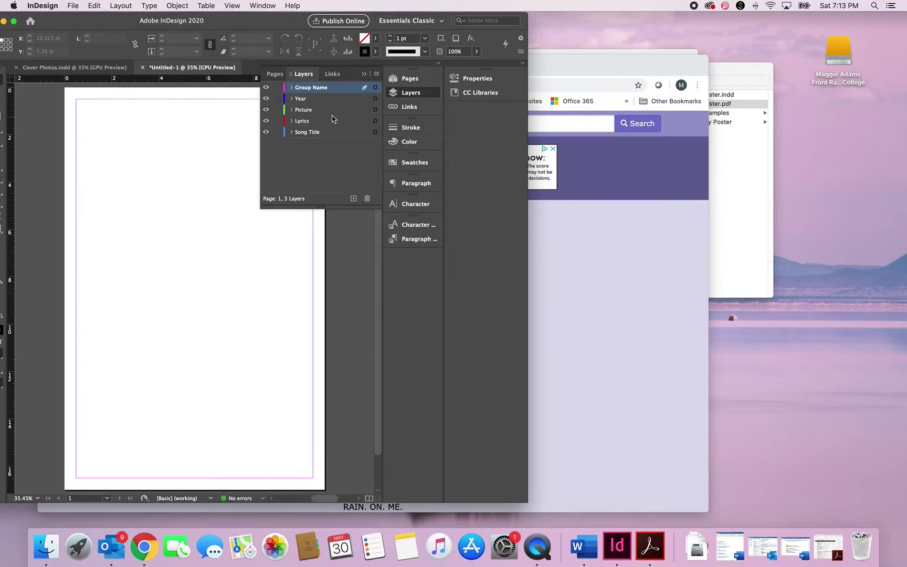
left_click_drag(526, 501, 711, 520)
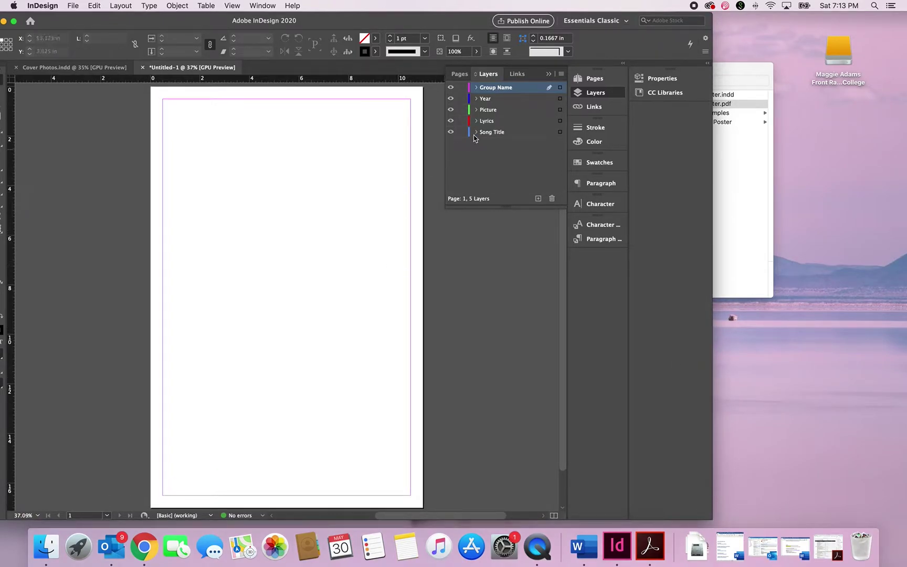
left_click_drag(328, 15, 372, 15)
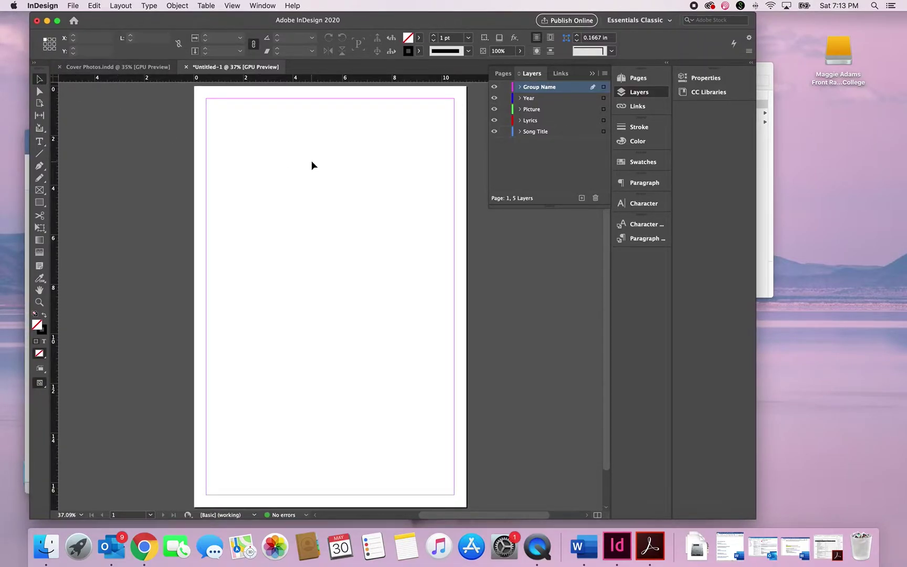
left_click(538, 110)
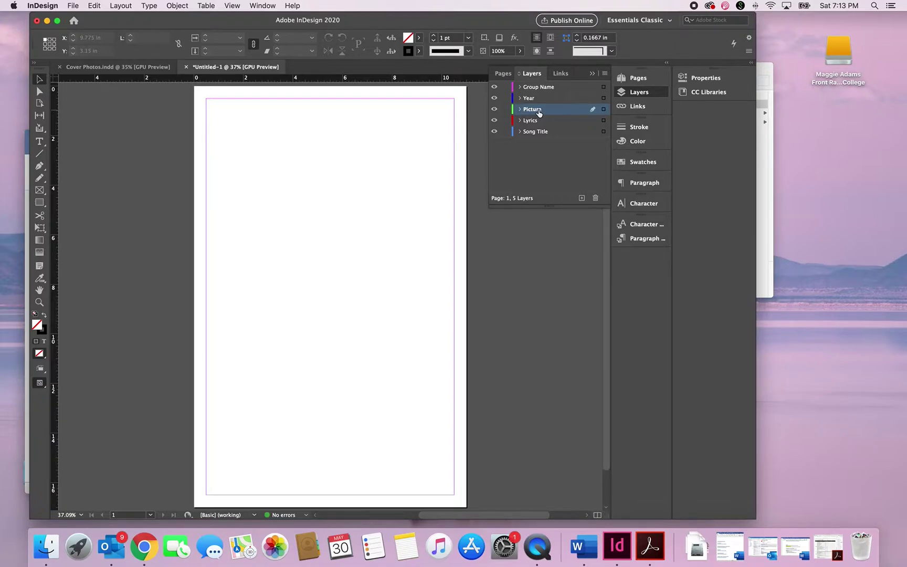
left_click(541, 87)
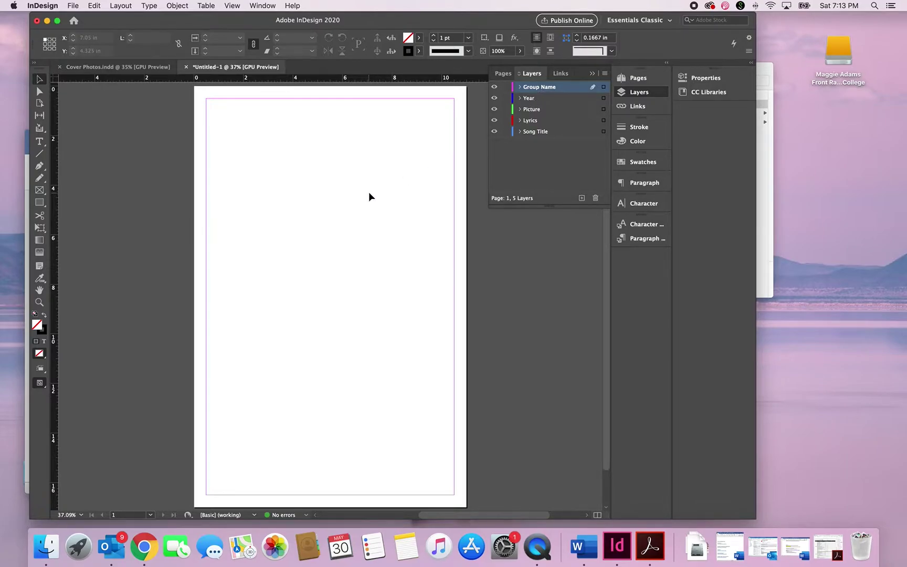
Start File > Place and browse from the Desktop through FRCC and FA20 into the InDesign course folder.
left_click(74, 6)
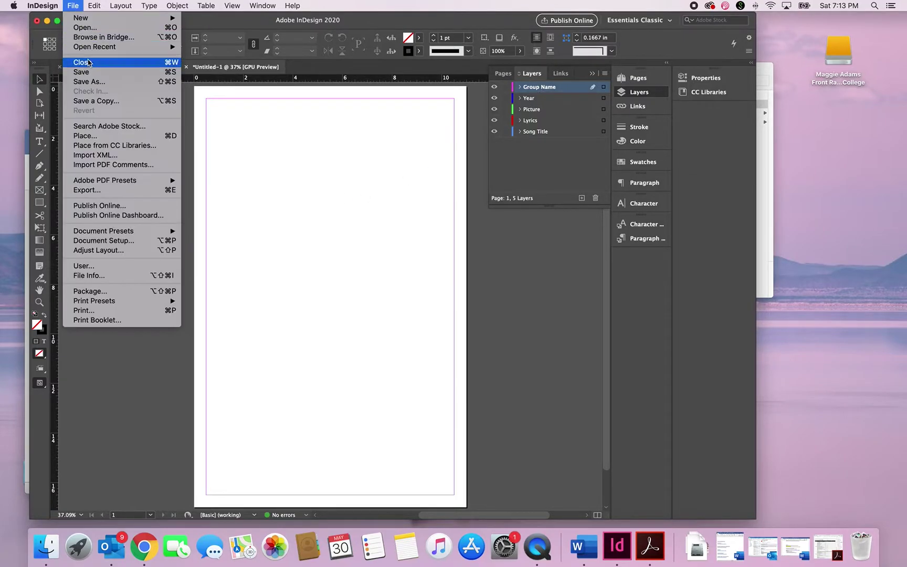
left_click(103, 137)
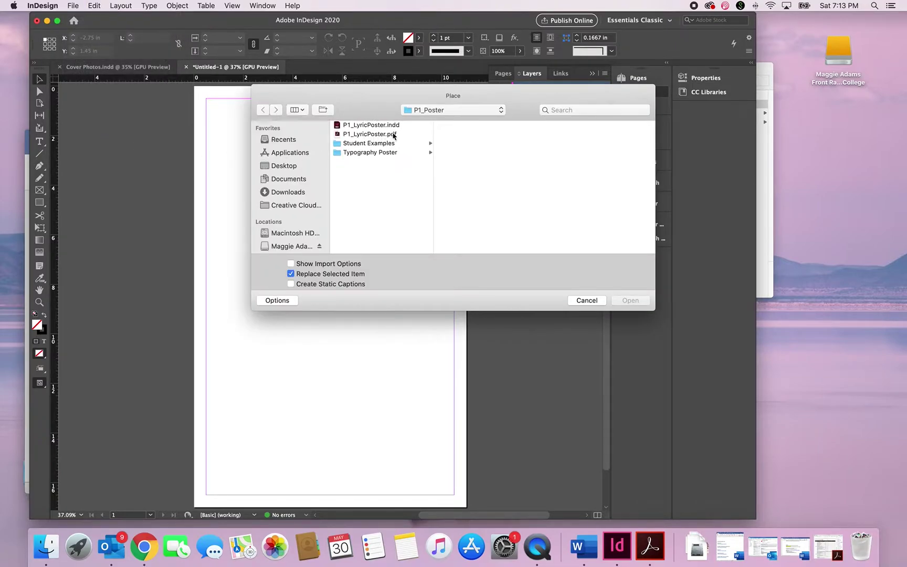
left_click(426, 111)
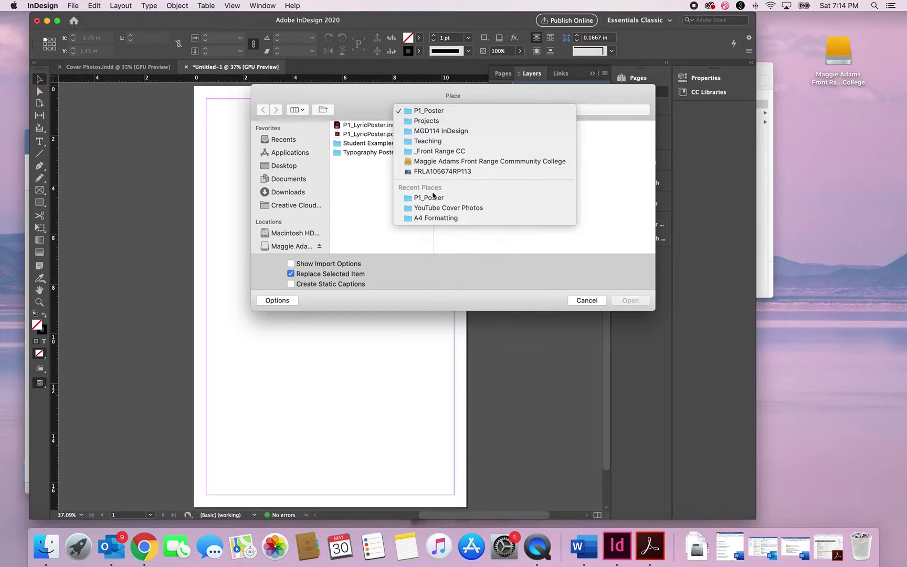
left_click(287, 172)
left_click(284, 166)
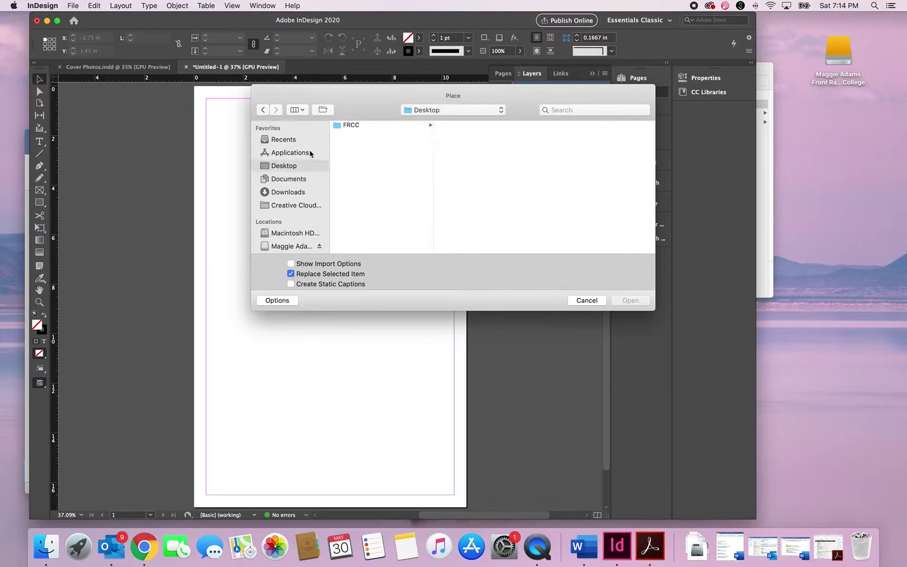
left_click(367, 125)
left_click(452, 126)
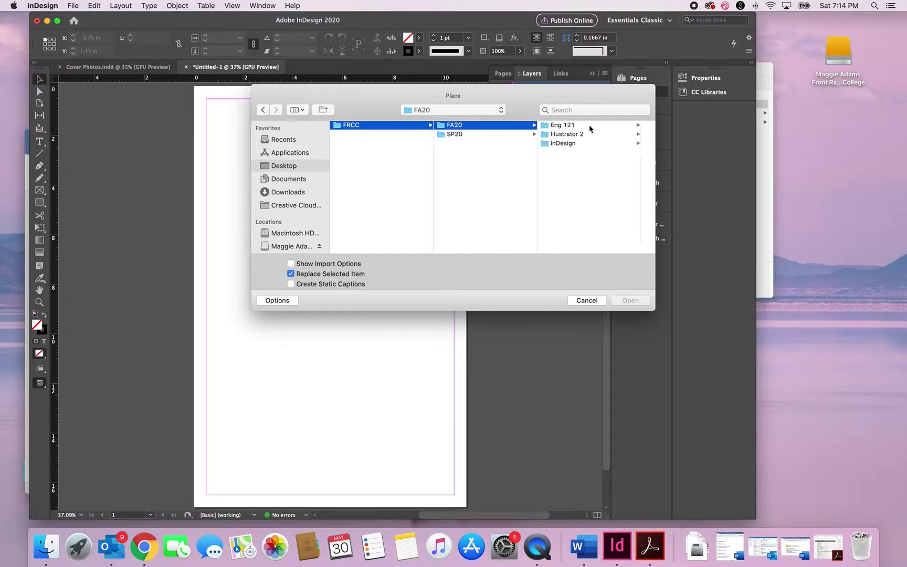
left_click(577, 143)
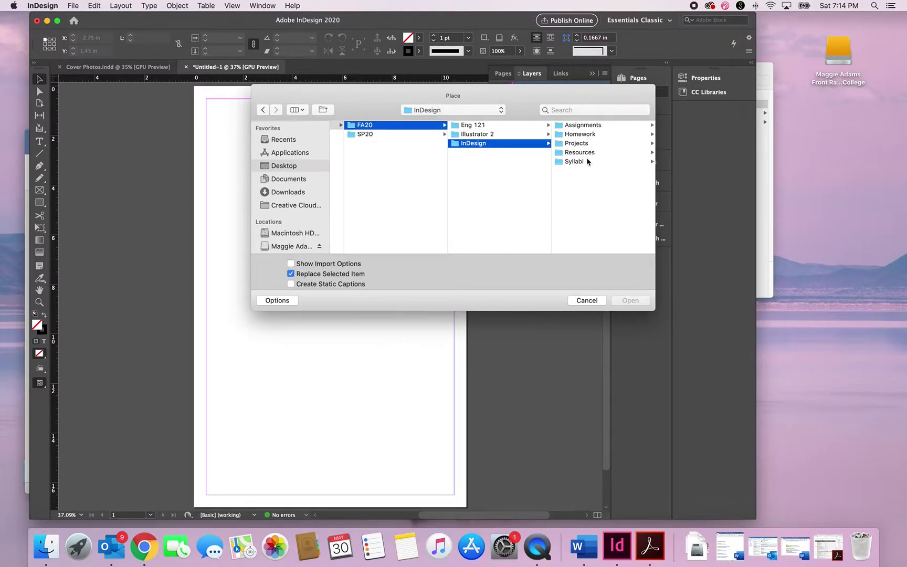
Place the Rain On Me photo from P1 Lyric Poster > Support > Inspiration as a 7.5172 × 4.2933 in frame.
left_click(587, 144)
left_click(587, 126)
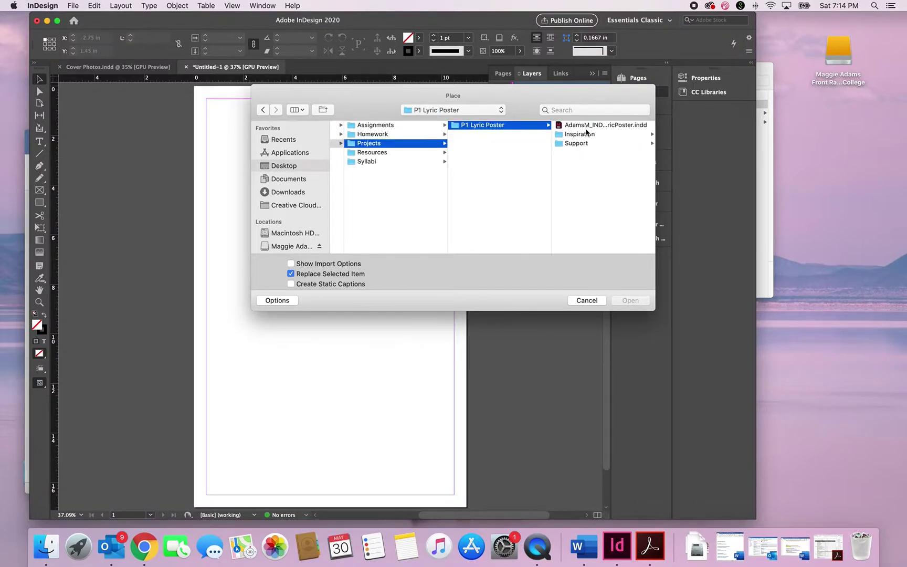
left_click(587, 143)
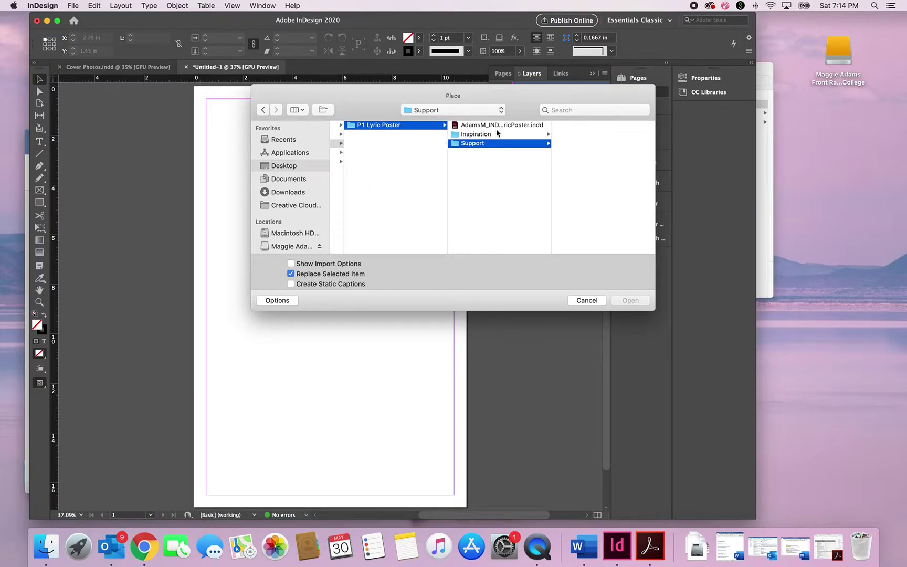
left_click(495, 136)
left_click(572, 154)
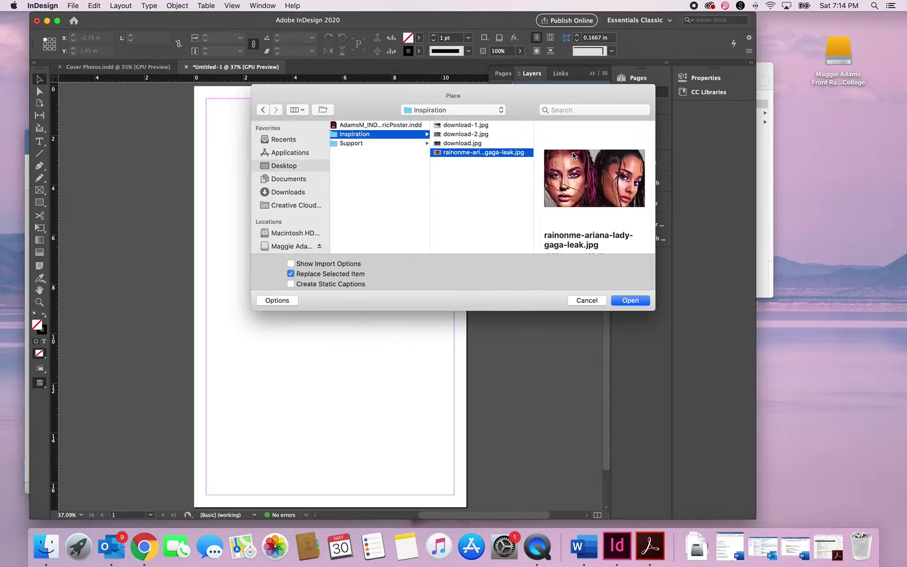
left_click(639, 301)
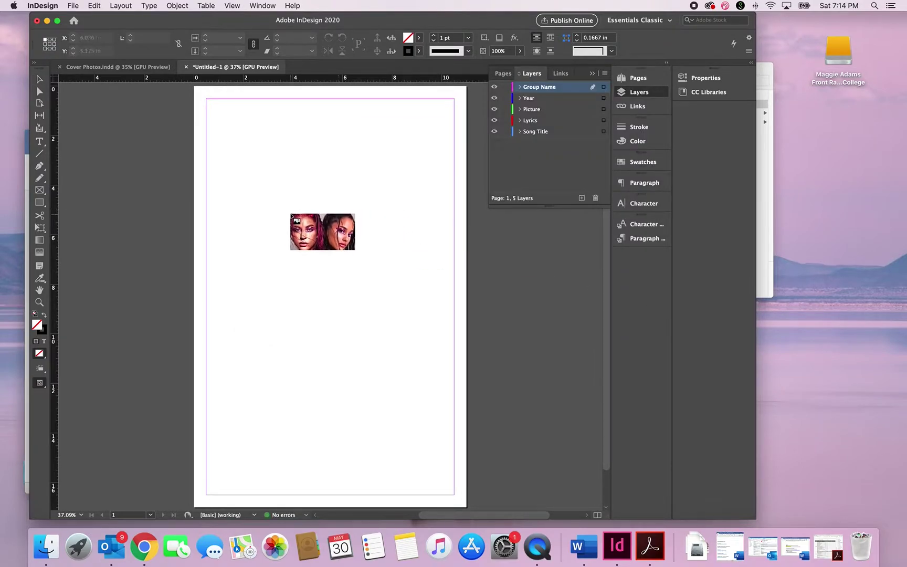
left_click_drag(244, 200, 430, 273)
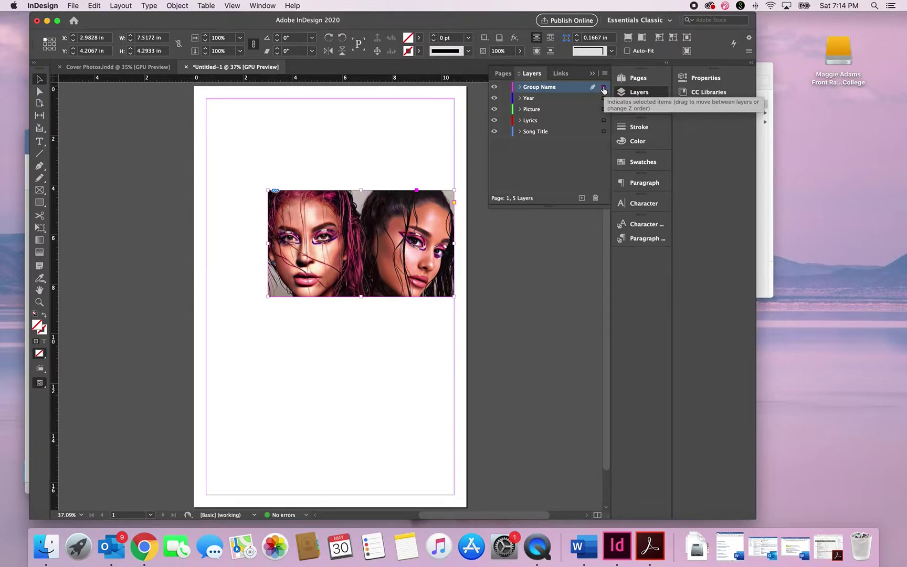
Move the photo frame to the Picture layer and confirm it by toggling the layer's visibility.
left_click_drag(602, 87, 603, 111)
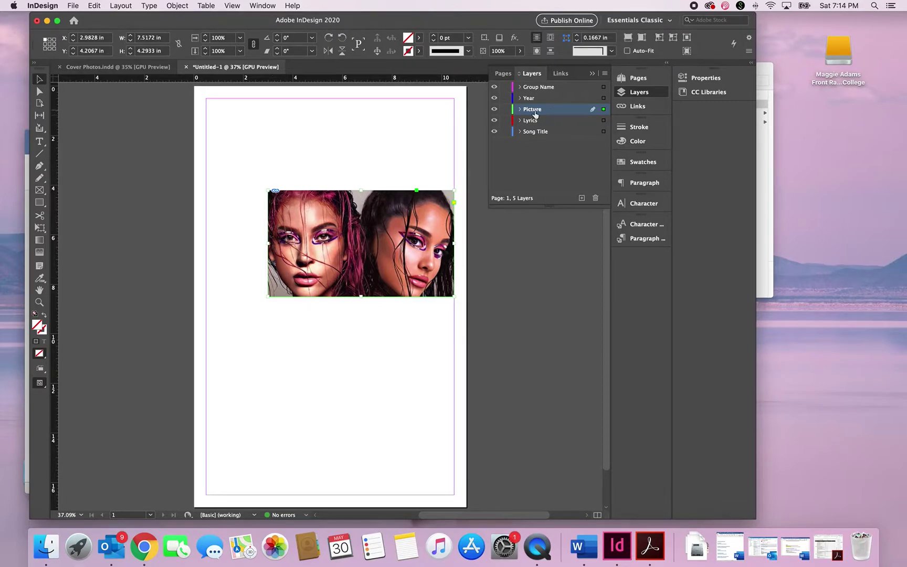
left_click(494, 109)
left_click(494, 109)
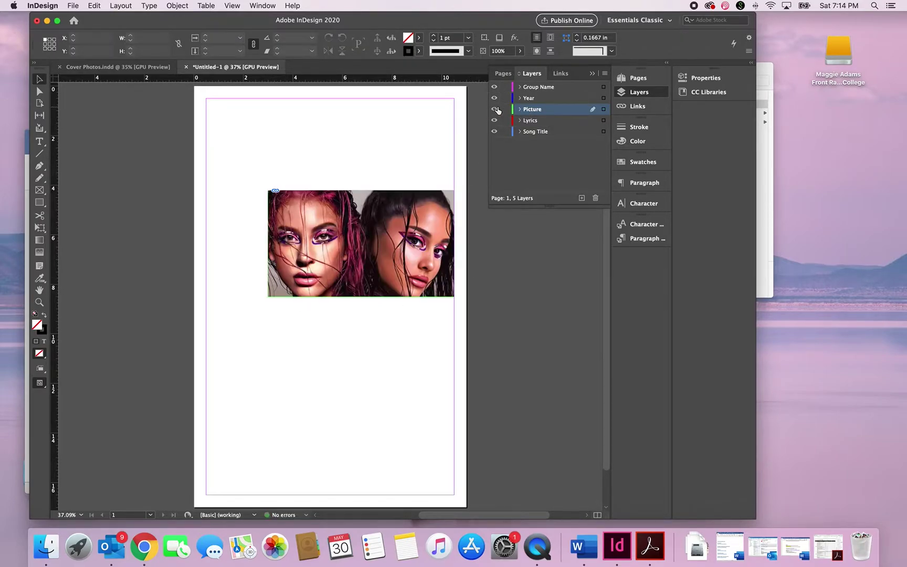
left_click_drag(372, 16, 420, 15)
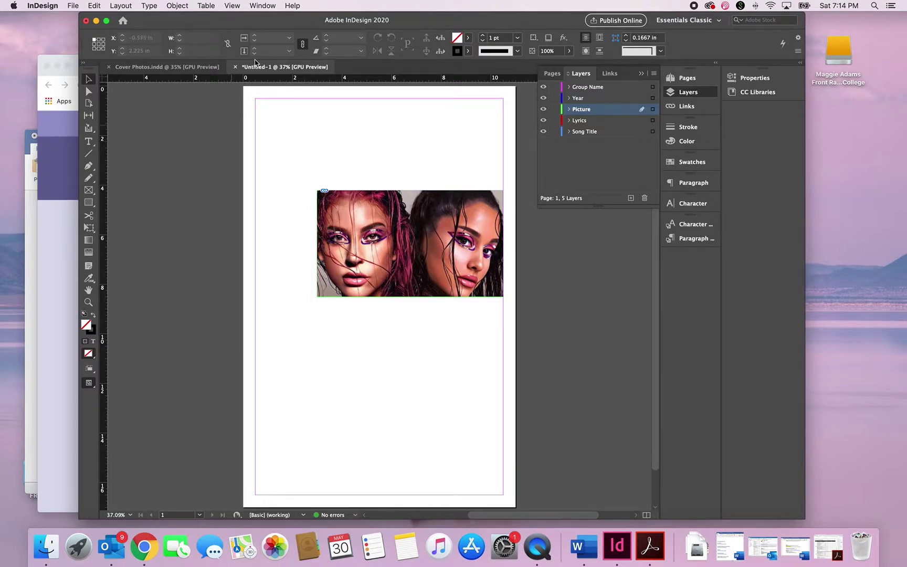
Bring up the Rain On Me lyrics page in Chrome and trial-select the heading and opening lyrics.
left_click_drag(264, 19, 285, 18)
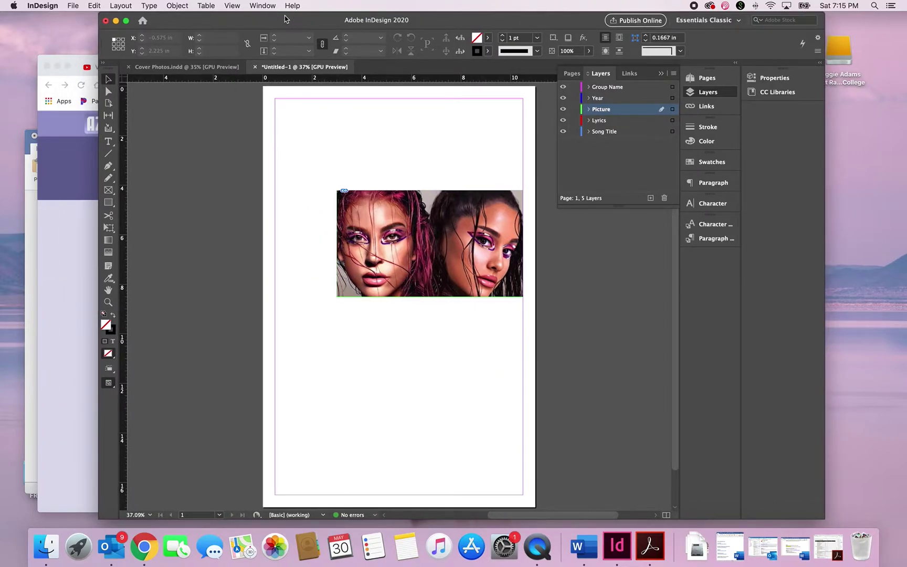
left_click(71, 235)
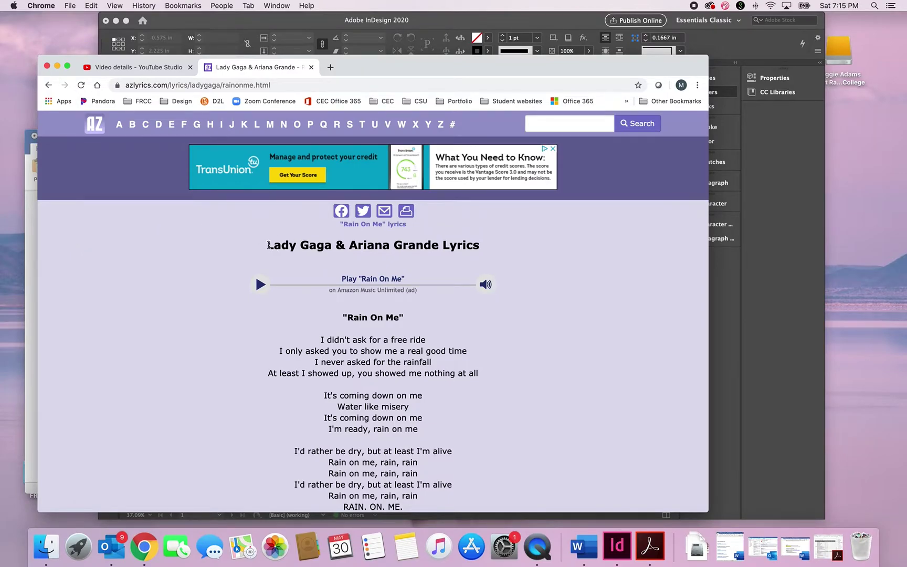
left_click_drag(268, 245, 437, 248)
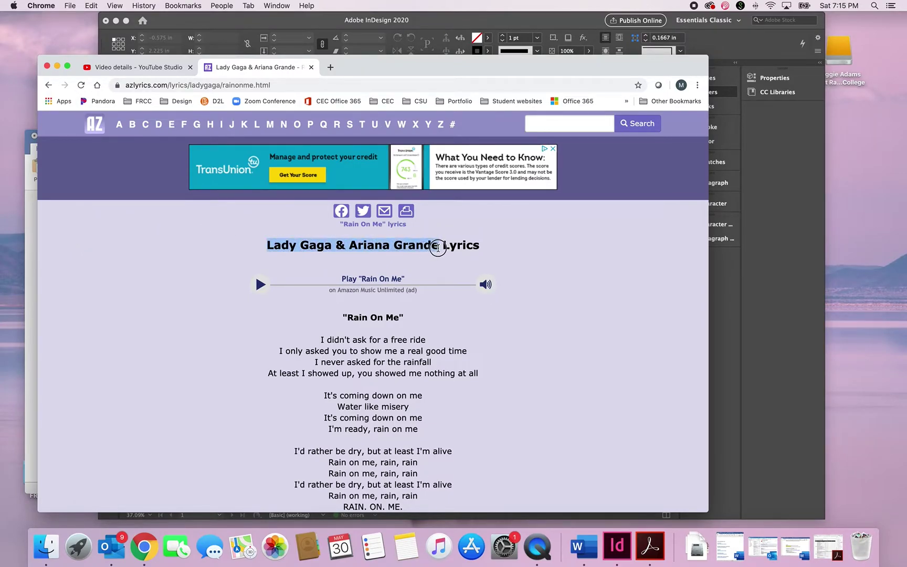
left_click(338, 317)
left_click_drag(343, 316, 374, 416)
left_click(329, 313)
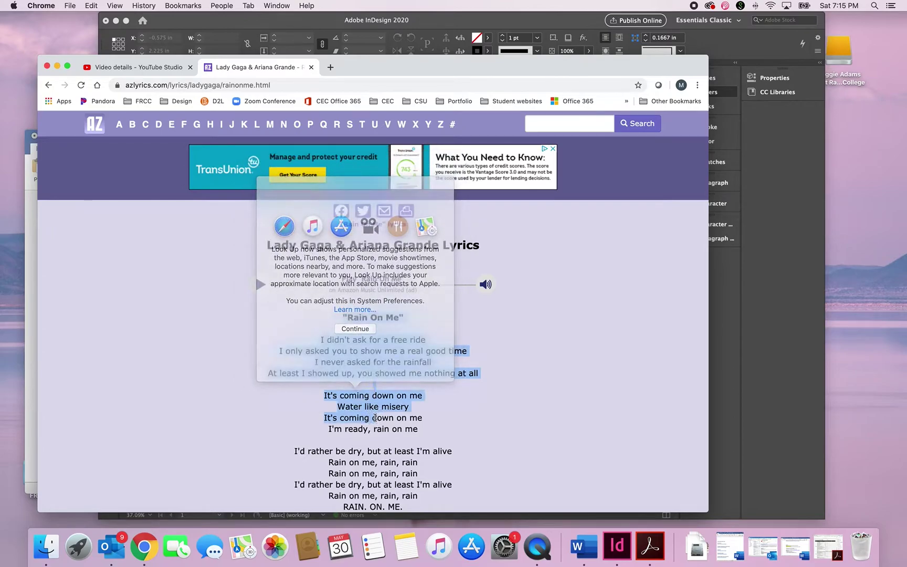
left_click_drag(339, 318, 359, 372)
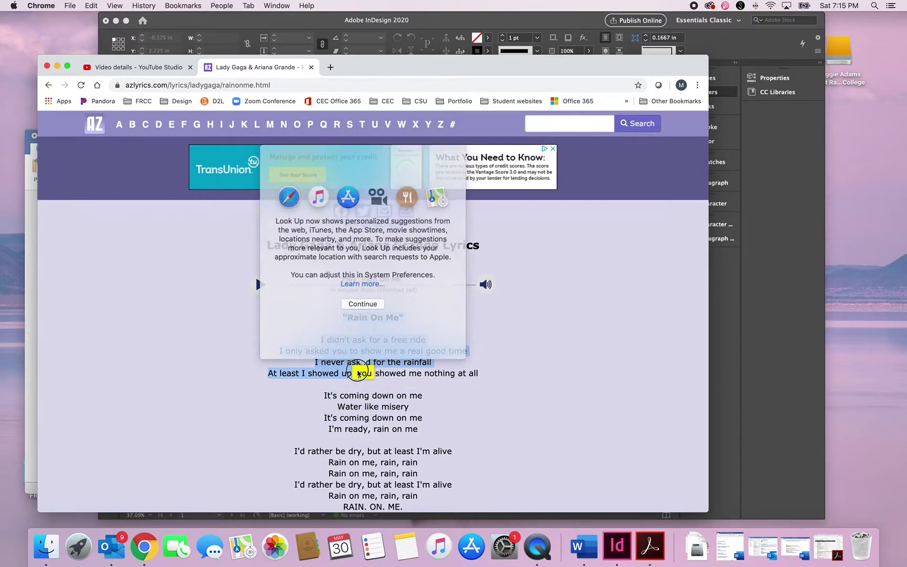
left_click(347, 341)
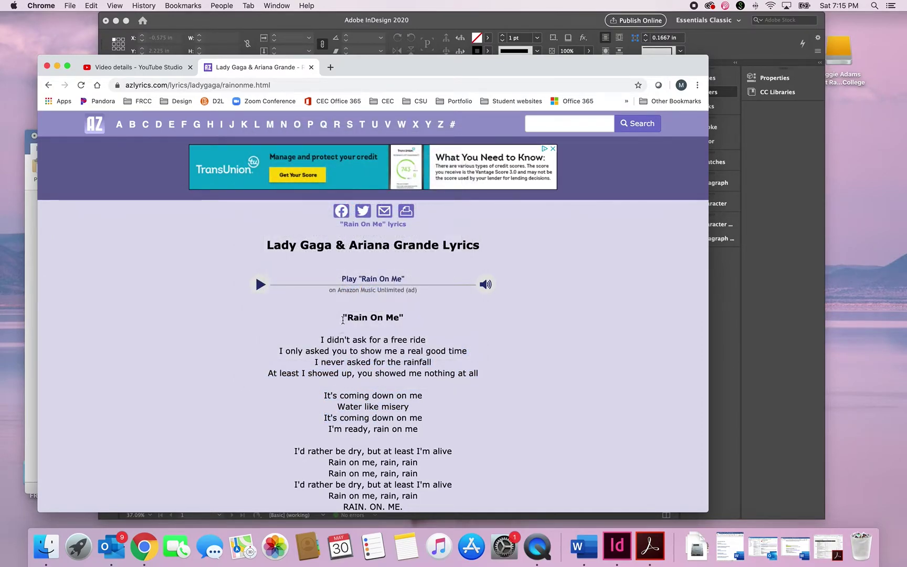
Select the full lyrics through 'RAIN. ON. ME.', dismissing the dictionary lookup popup.
left_click(343, 318)
left_click_drag(321, 339, 382, 501)
left_click(321, 339)
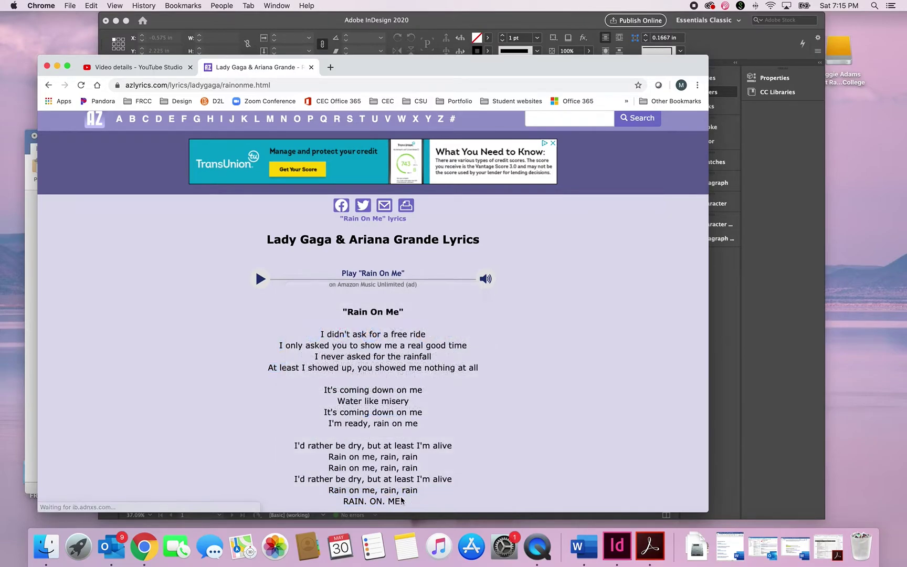
left_click(321, 339)
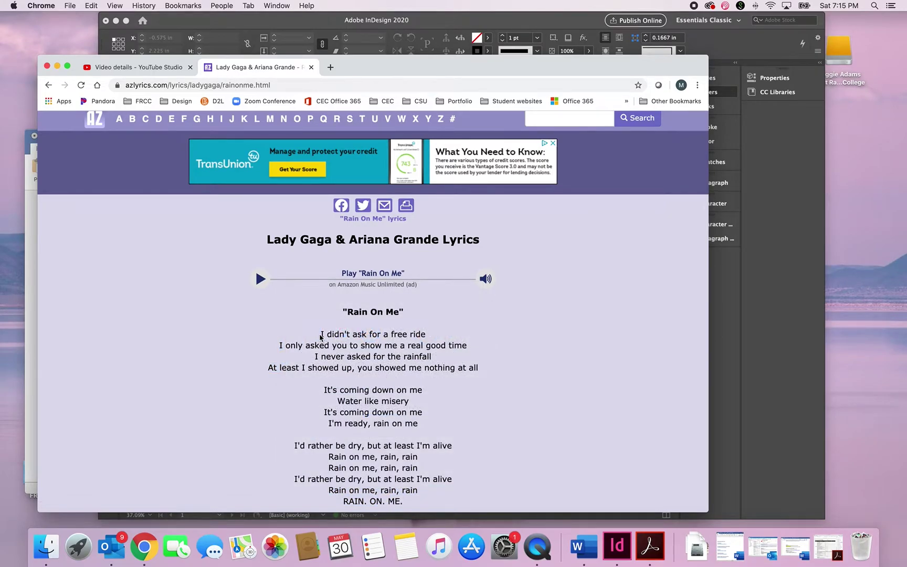
left_click_drag(321, 338, 354, 402)
left_click(321, 335)
left_click_drag(321, 335, 415, 498)
key("super+c")
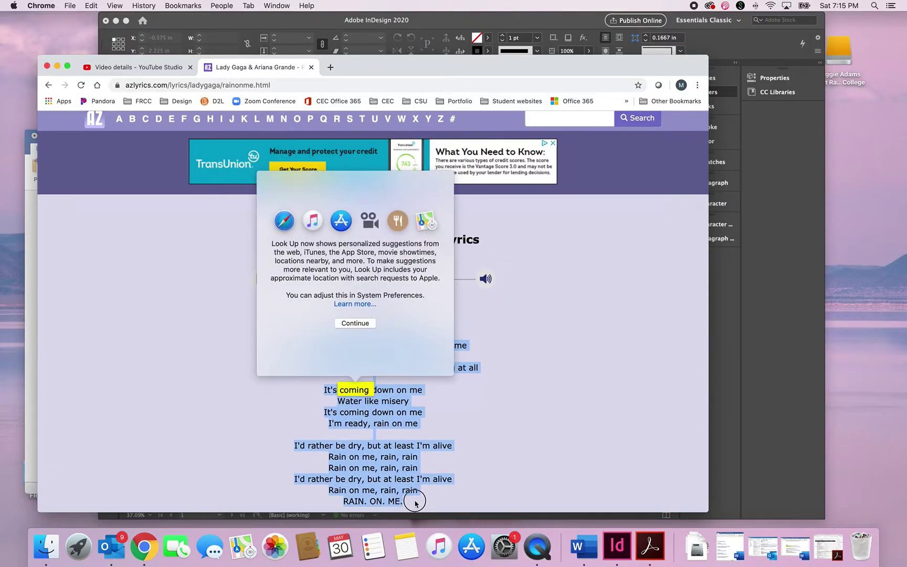
left_click(355, 323)
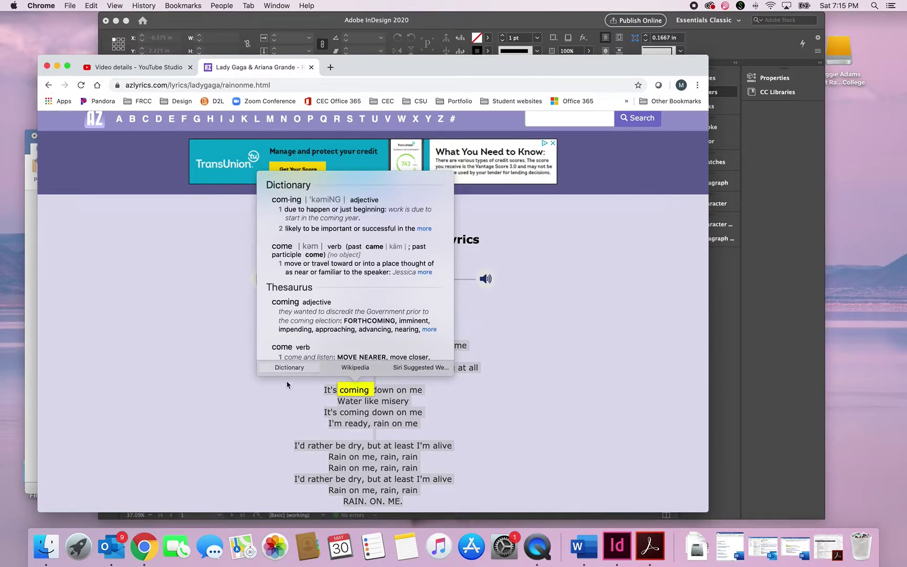
left_click(274, 398)
left_click_drag(319, 337, 413, 320)
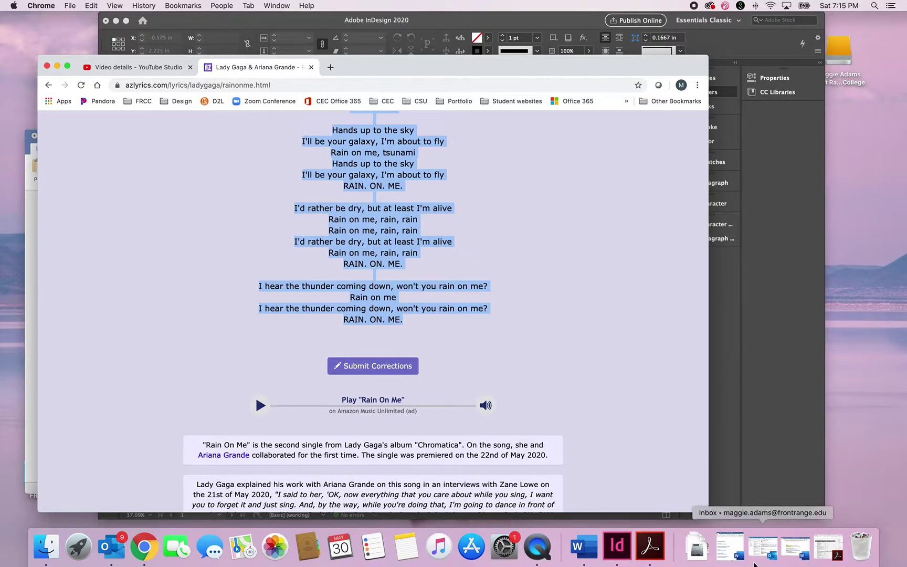
Bring Word's Document1 forward, paste the lyrics, then undo the formatted paste to leave it blank.
left_click(33, 197)
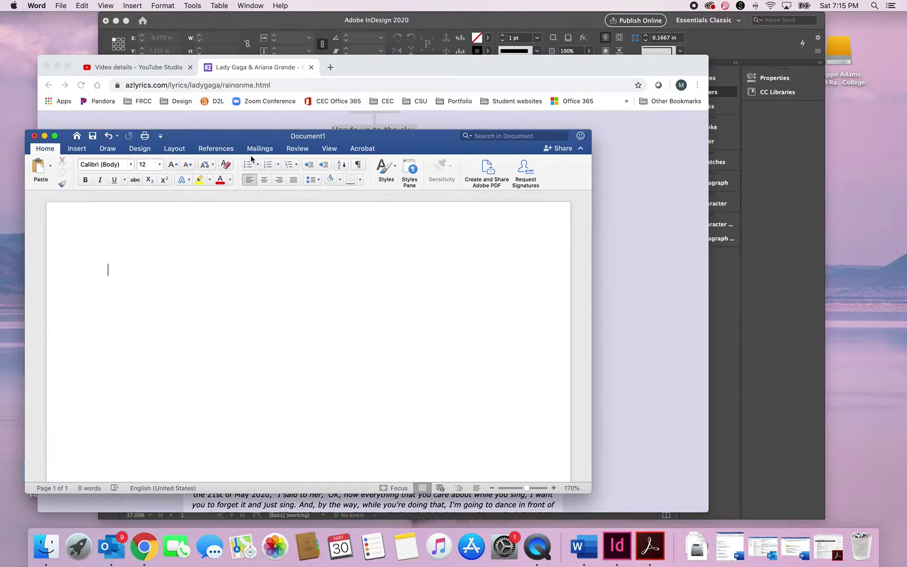
left_click_drag(252, 138, 275, 116)
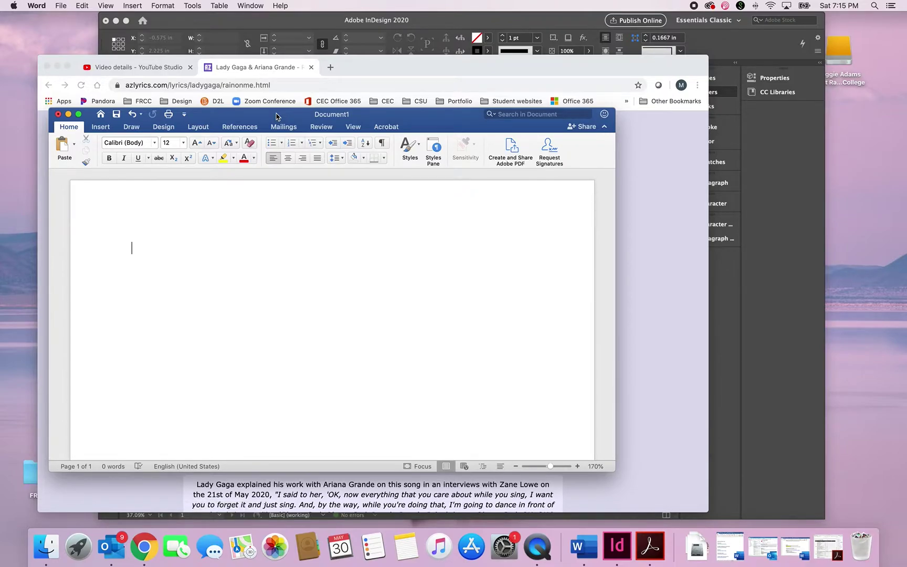
key("super+v")
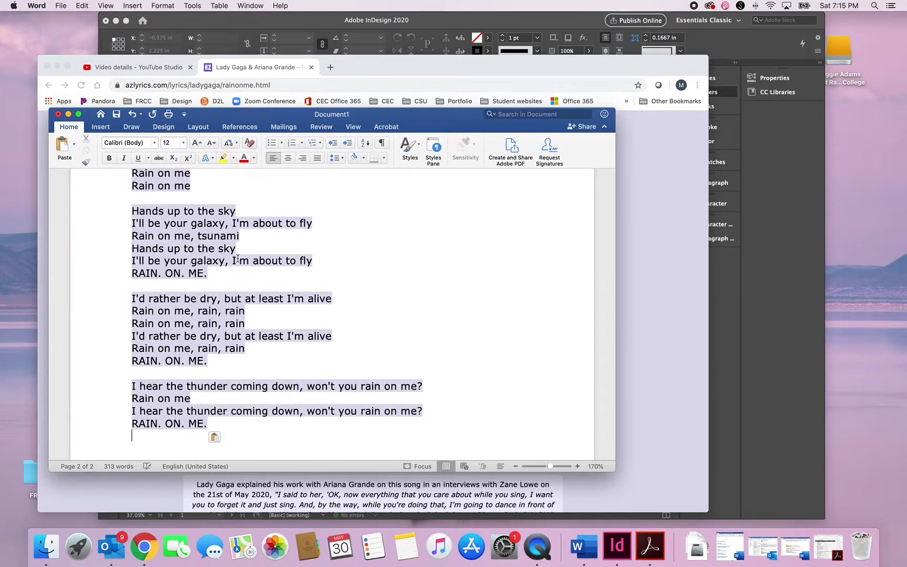
scroll(238, 259, "up", 15)
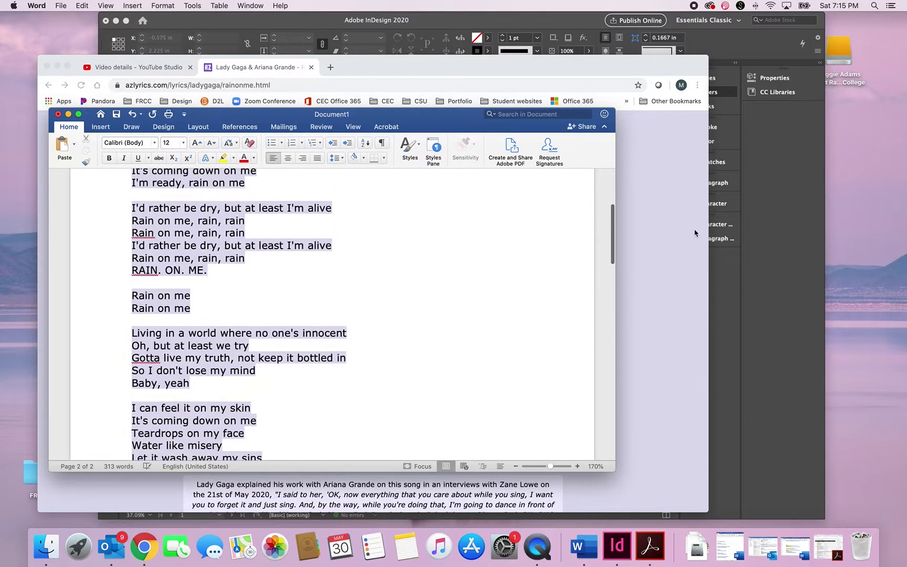
left_click(378, 194)
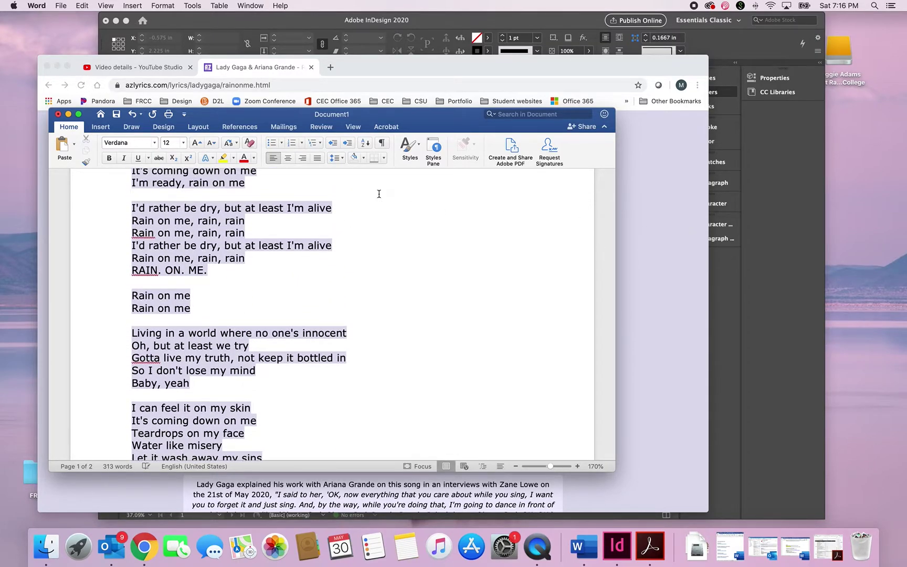
scroll(379, 194, "up", 5)
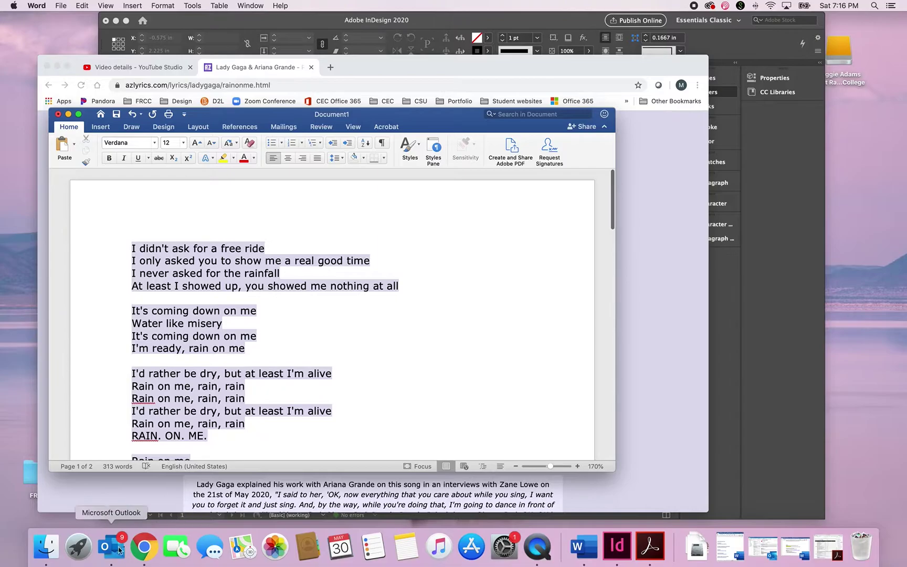
left_click_drag(111, 546, 153, 479)
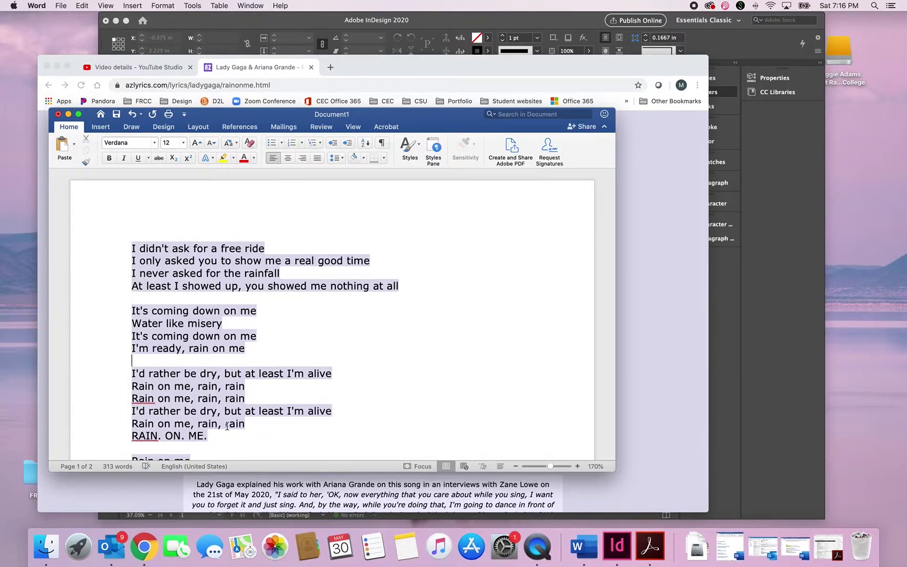
key("super+z")
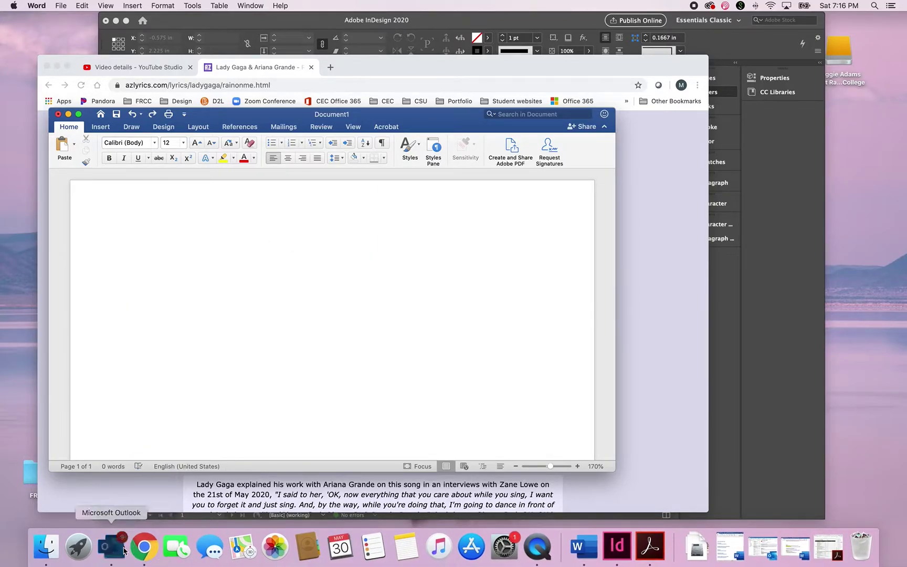
Start a new Outlook email, paste and delete the lyrics in the To field, then close the inbox and draft.
left_click(111, 546)
left_click(80, 84)
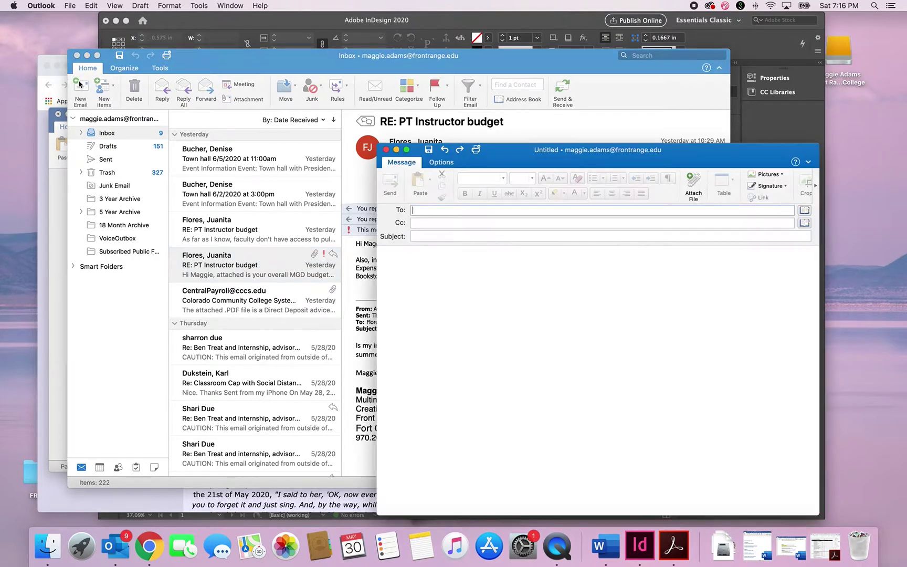
left_click_drag(513, 100, 292, 85)
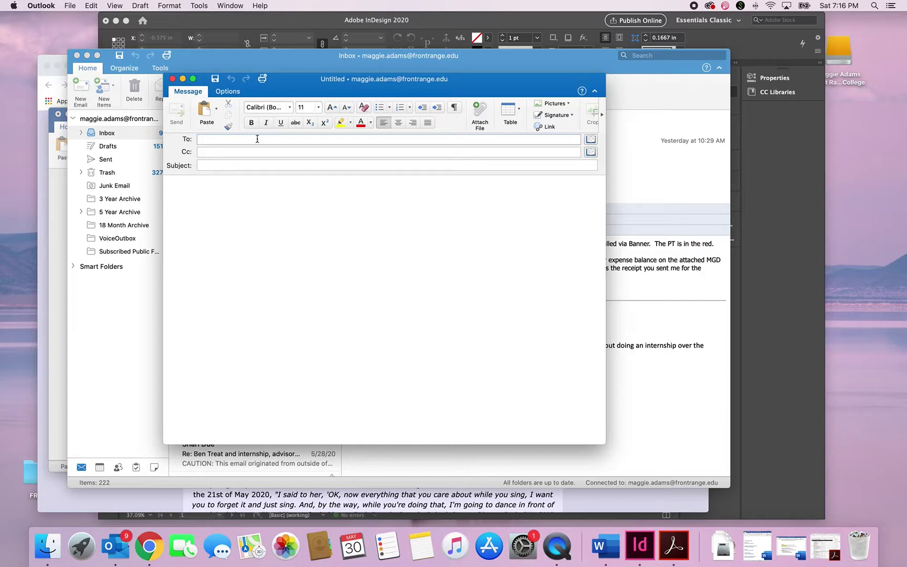
type("I hear the thunder coming down, won't you rain on me? Rain on me I hear the thunder coming down, won't you rain on me? RAIN. ON. ME.")
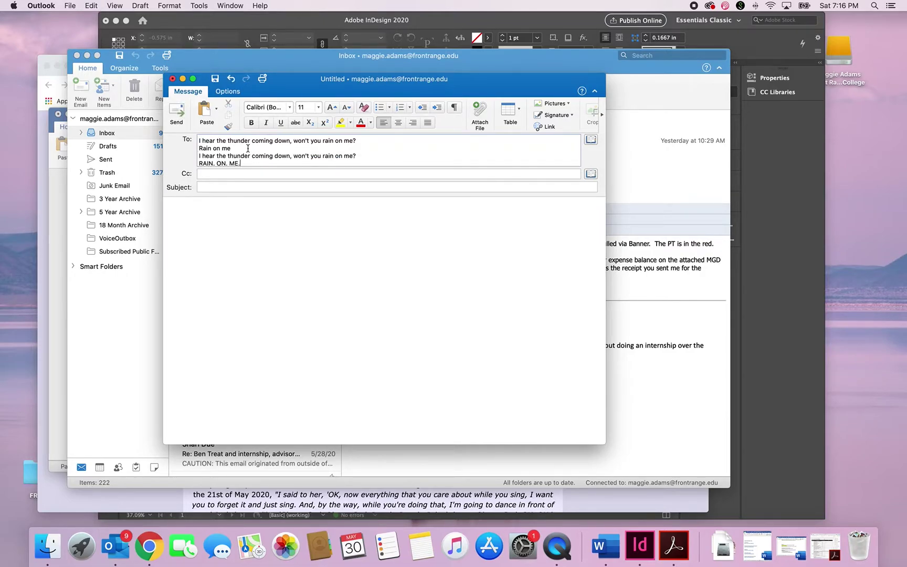
key("super+a")
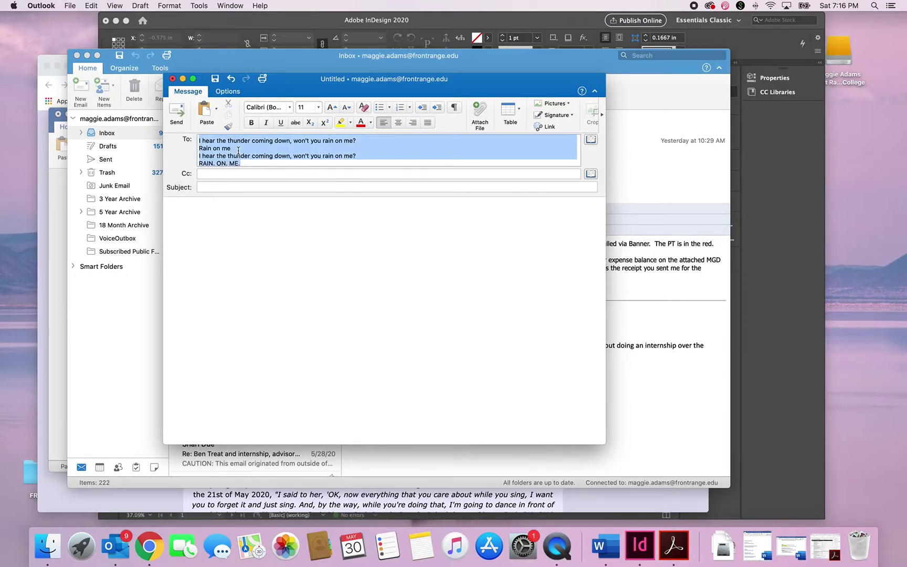
key("BackSpace")
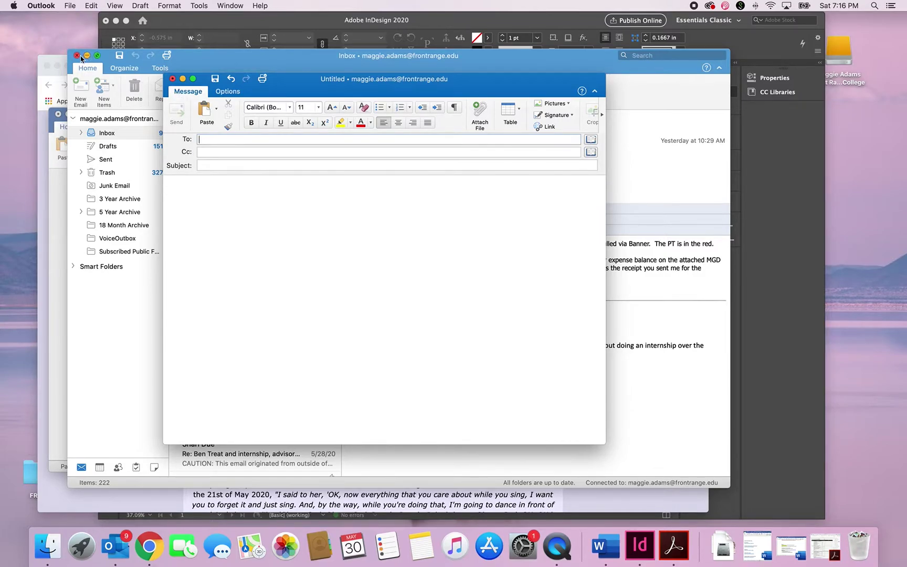
left_click(77, 55)
left_click(172, 78)
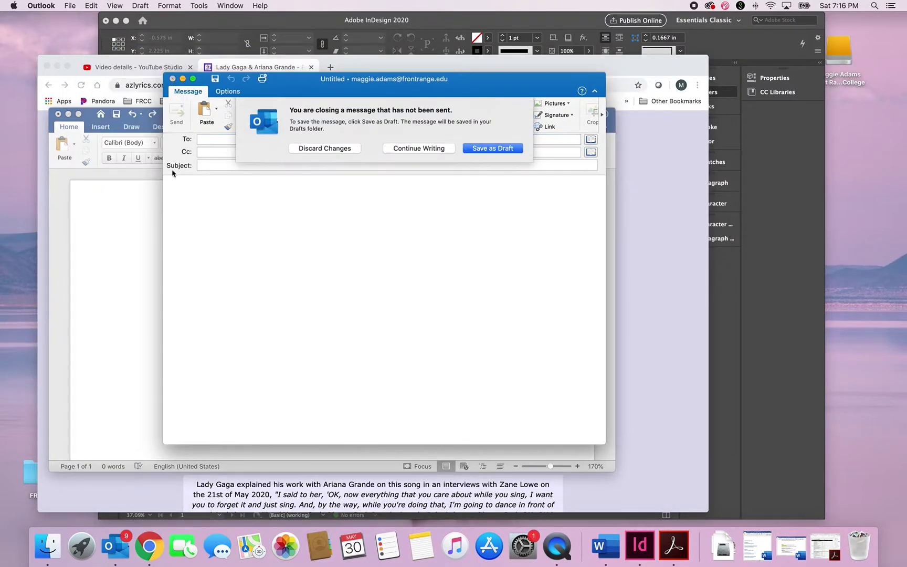
Discard the unsent message and paste the lyrics into the blank Word document as plain text.
left_click(317, 147)
left_click(142, 259)
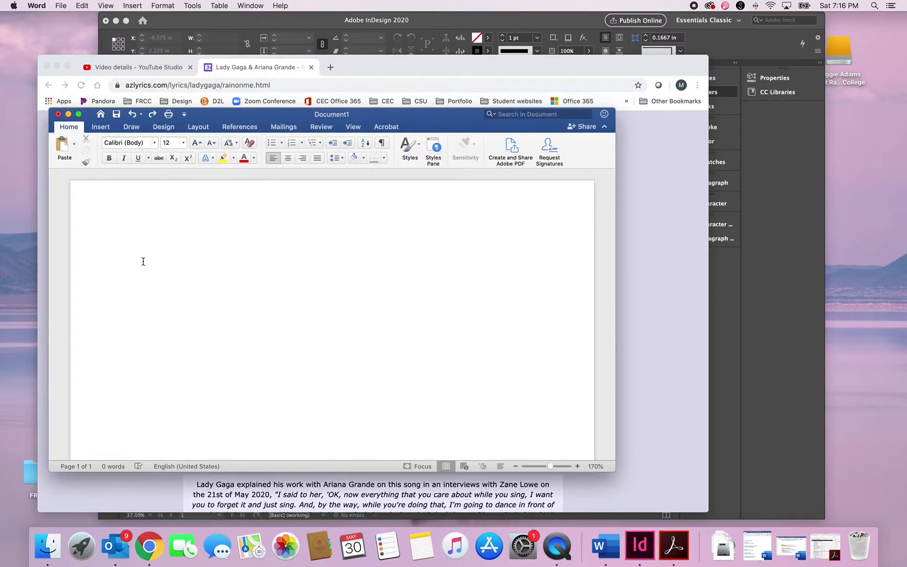
key("super+v")
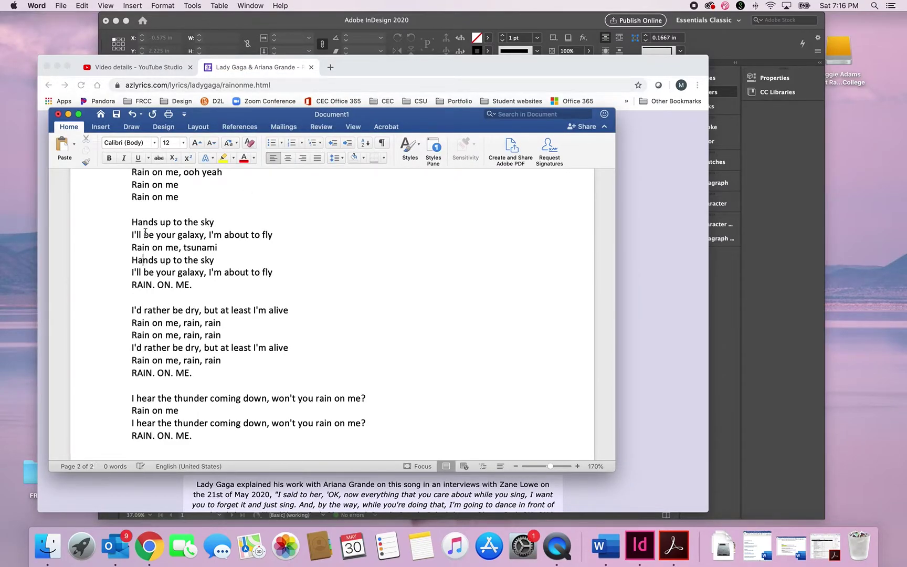
scroll(187, 189, "up", 10)
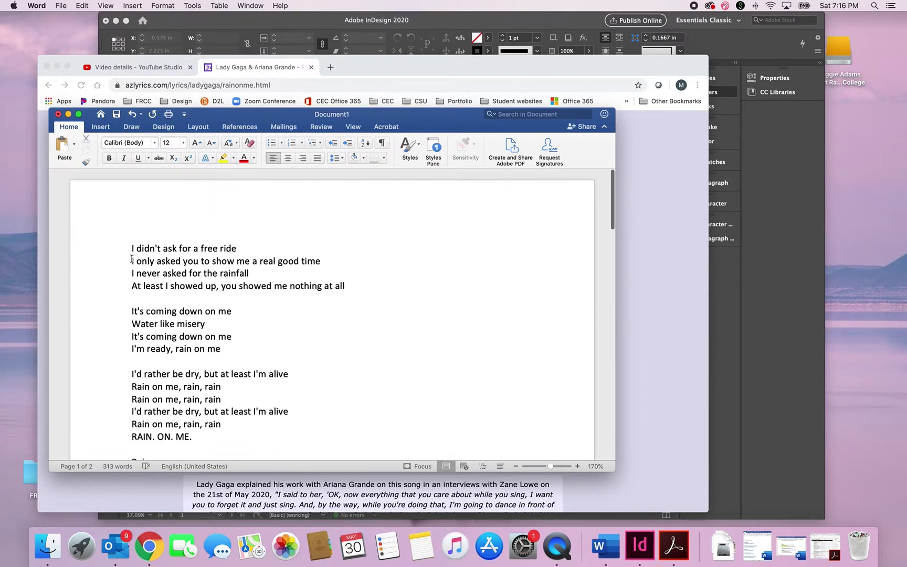
left_click_drag(233, 116, 566, 135)
scroll(202, 256, "up", 15)
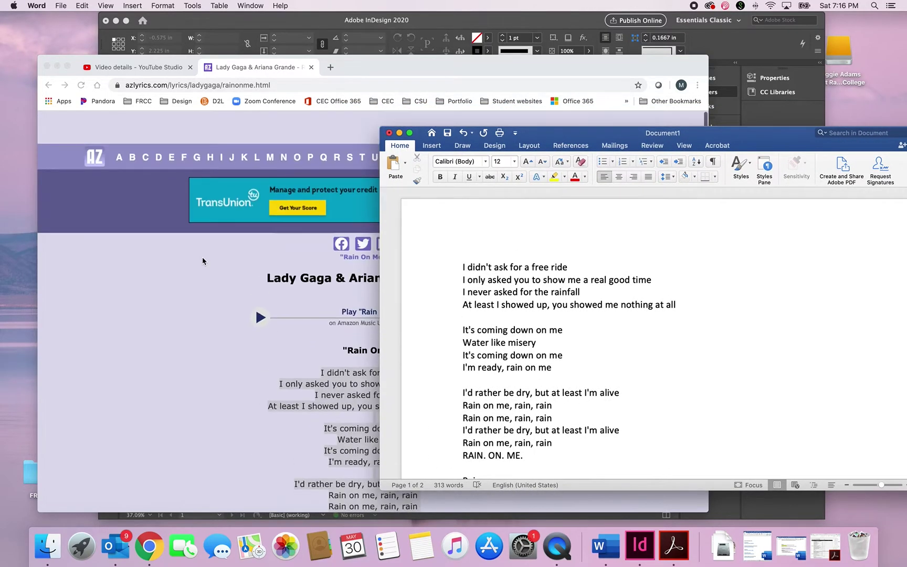
left_click_drag(535, 139, 591, 135)
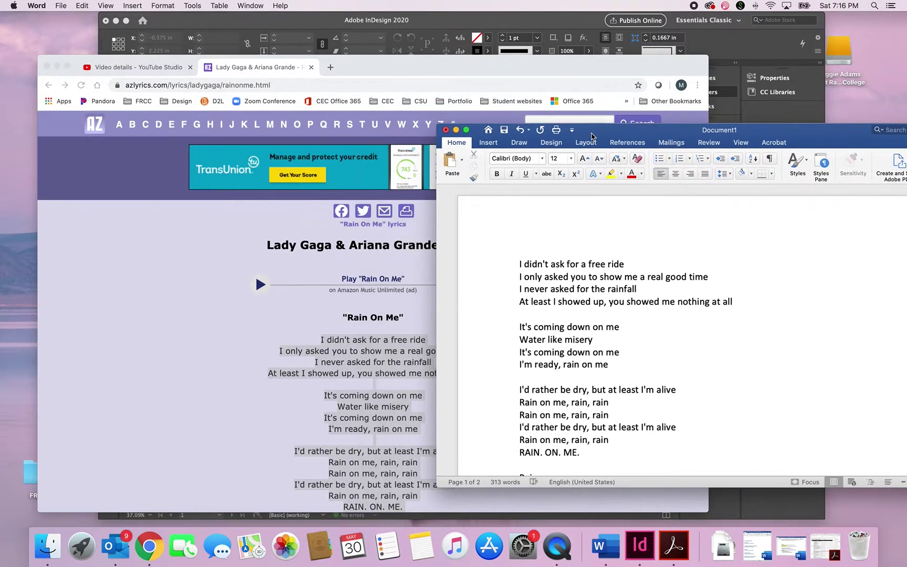
Add the title line 'Rain On Me' with 'Lady Gaga & Ariana Grande' above it, each on its own line.
left_click(520, 263)
type("Rain On ")
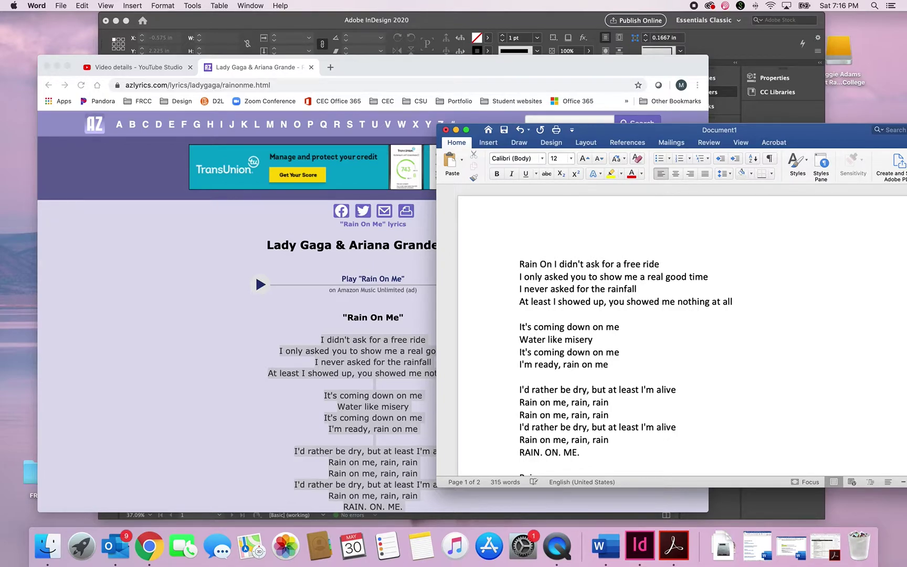
type("Me")
key("Return")
key("Return")
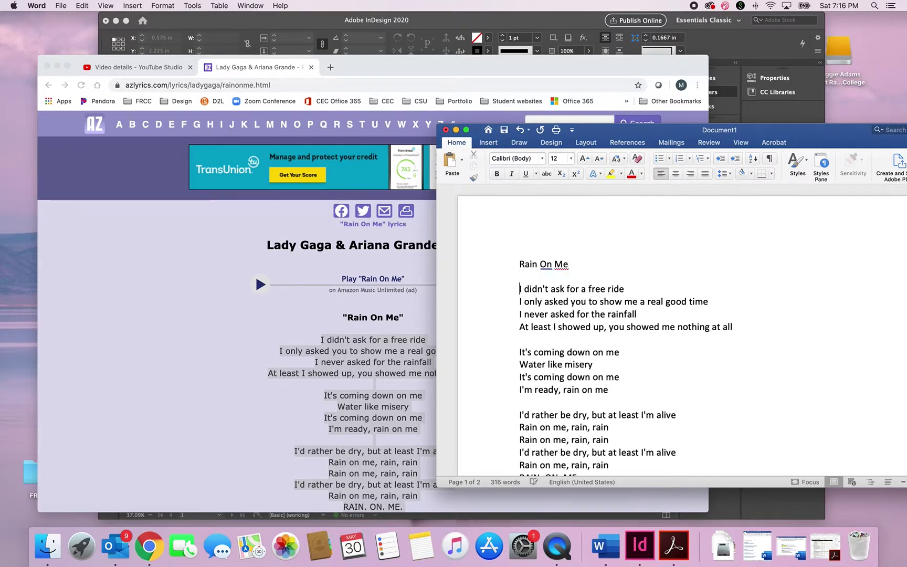
left_click(521, 262)
type("Lady Gaga")
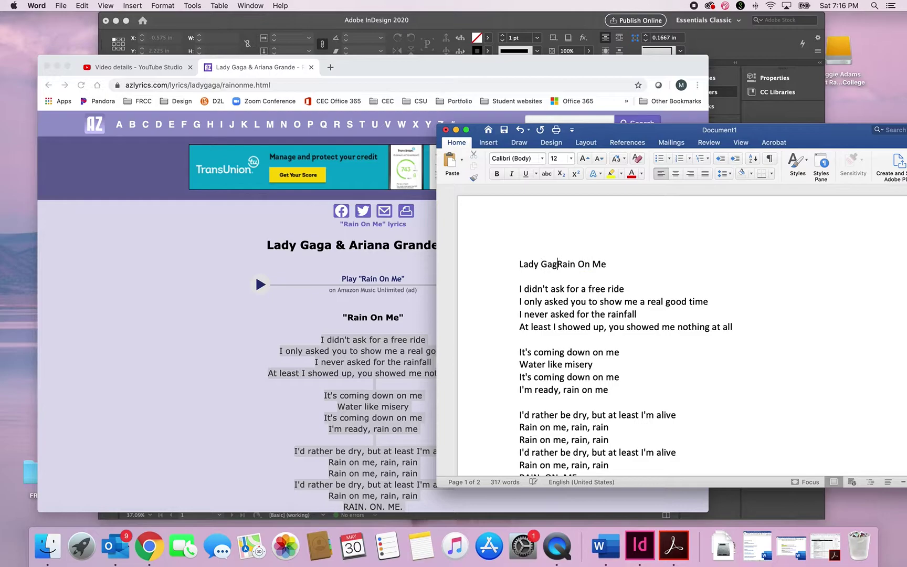
type(" & Aria")
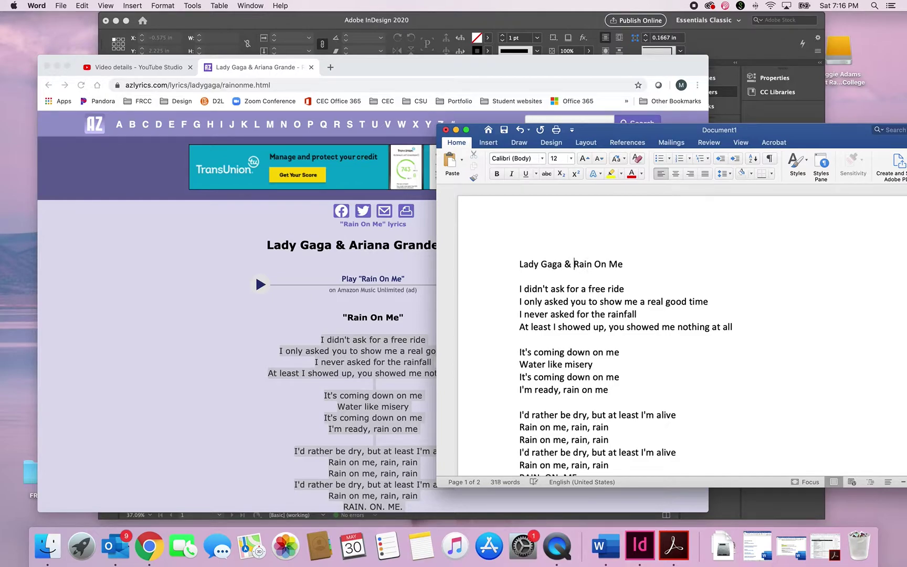
type("na Gra")
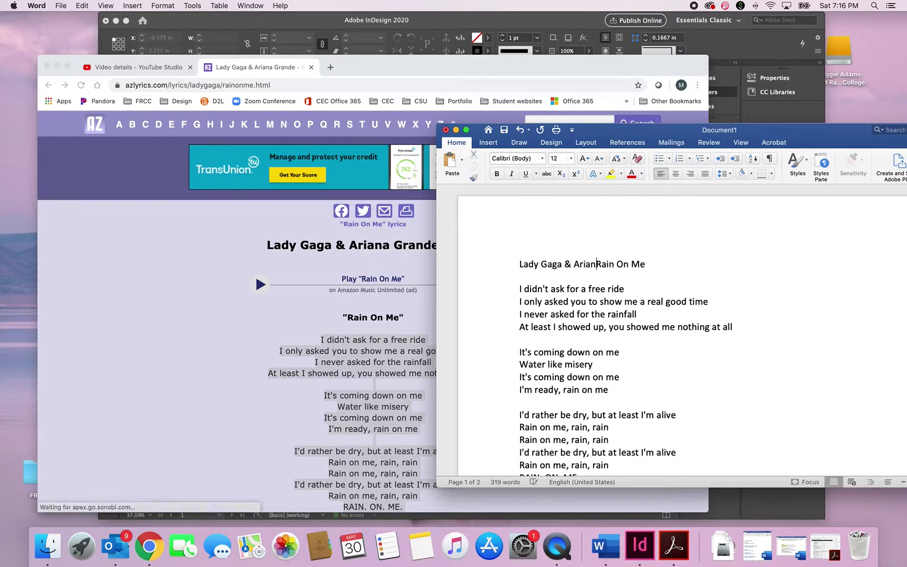
type("nde")
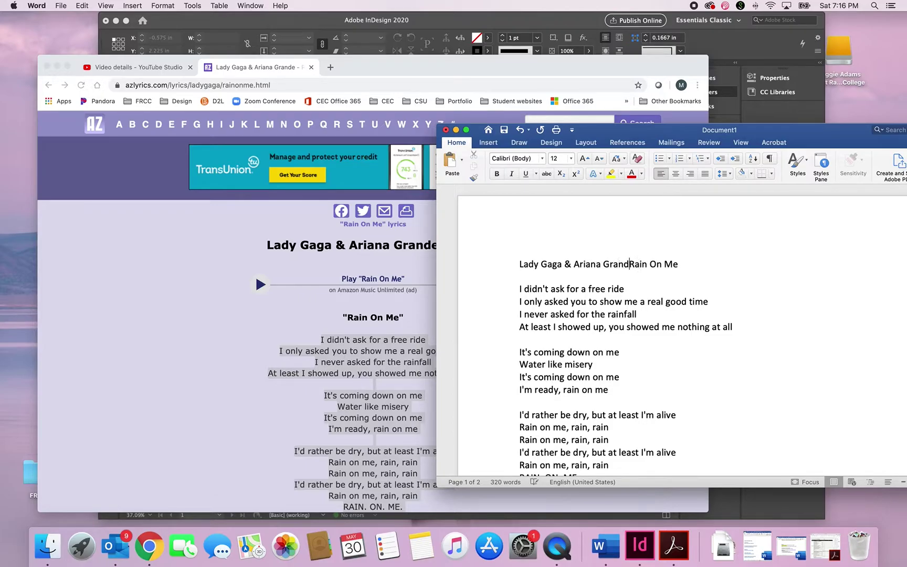
key("Return")
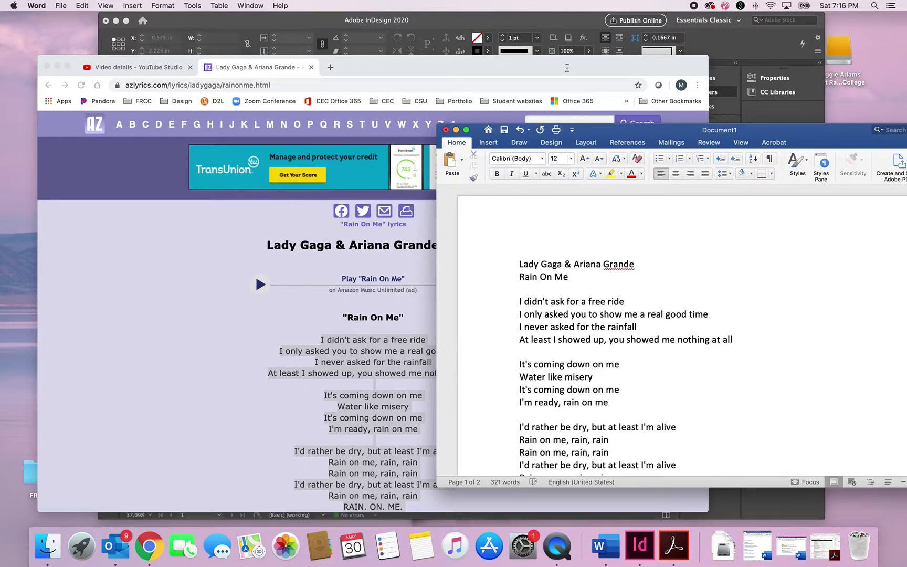
Minimize Chrome and move the Word lyrics window left over the InDesign poster.
left_click_drag(635, 131, 427, 88)
left_click(57, 65)
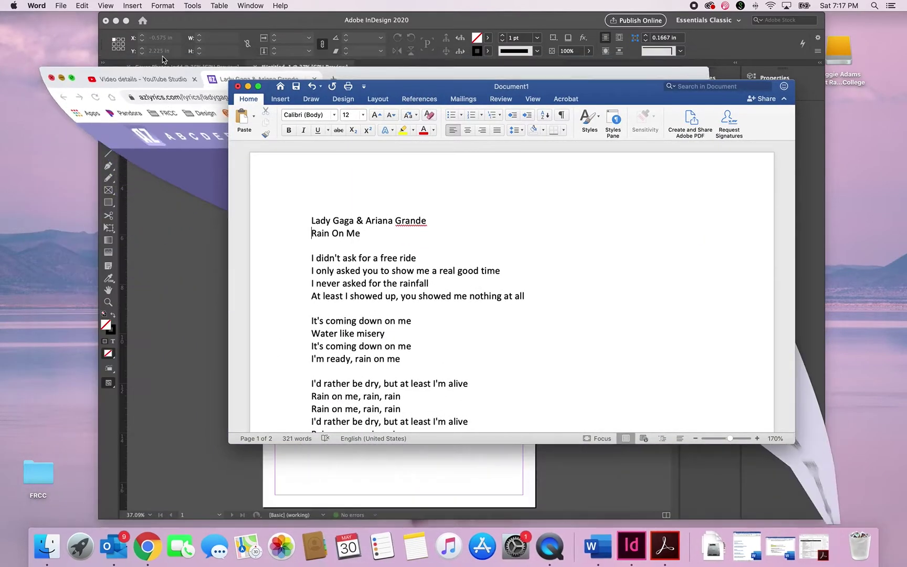
left_click_drag(378, 86, 177, 85)
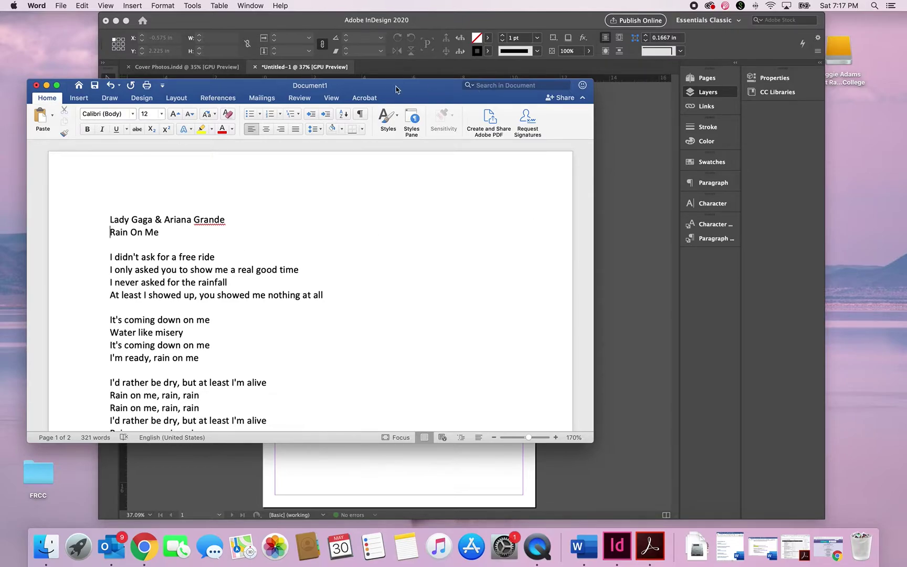
left_click_drag(396, 89, 357, 71)
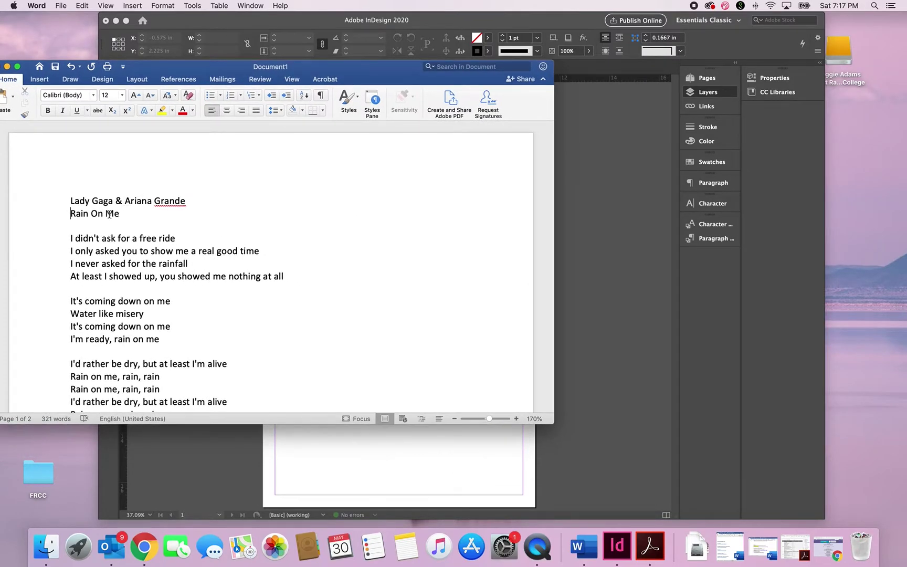
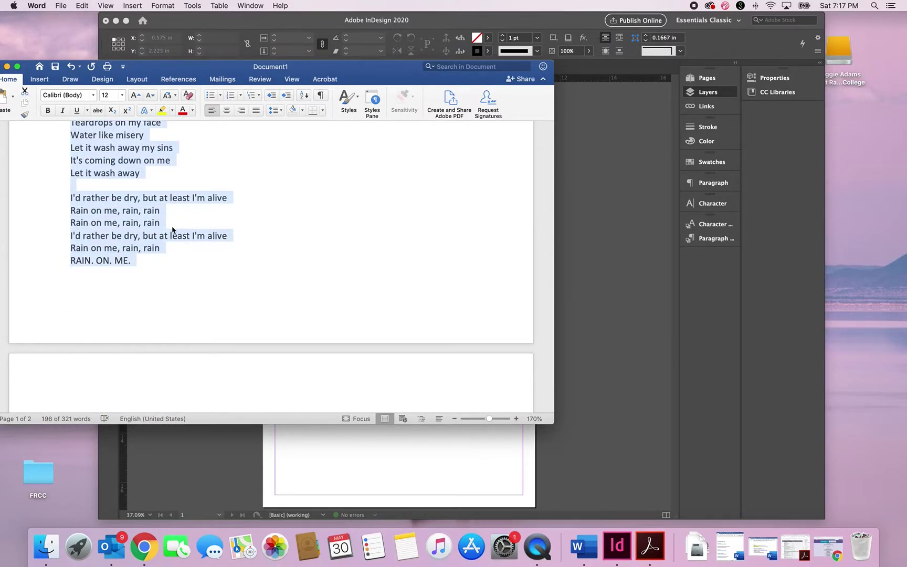
Clear the current selection in Word and move the lyrics window up and to the right.
scroll(172, 230, "up", 10)
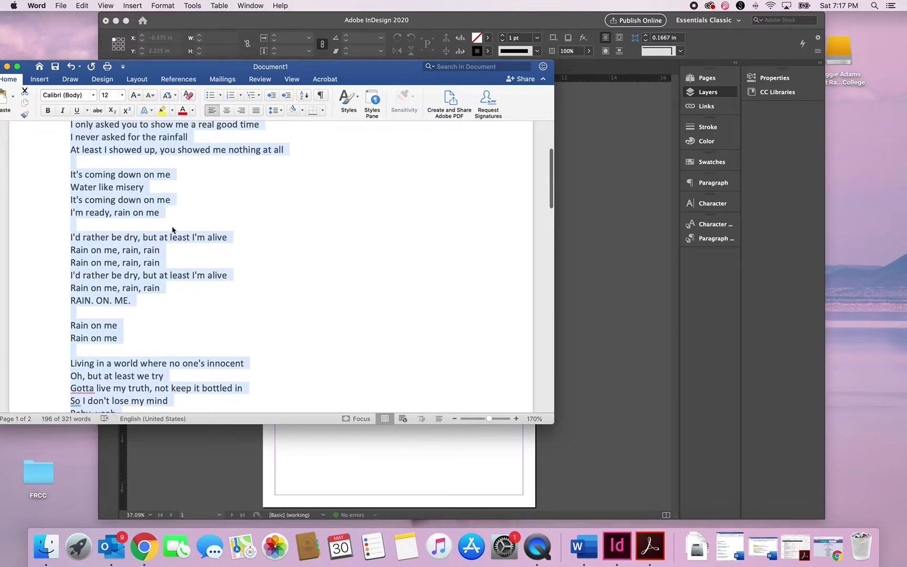
scroll(172, 230, "up", 3)
left_click(115, 198)
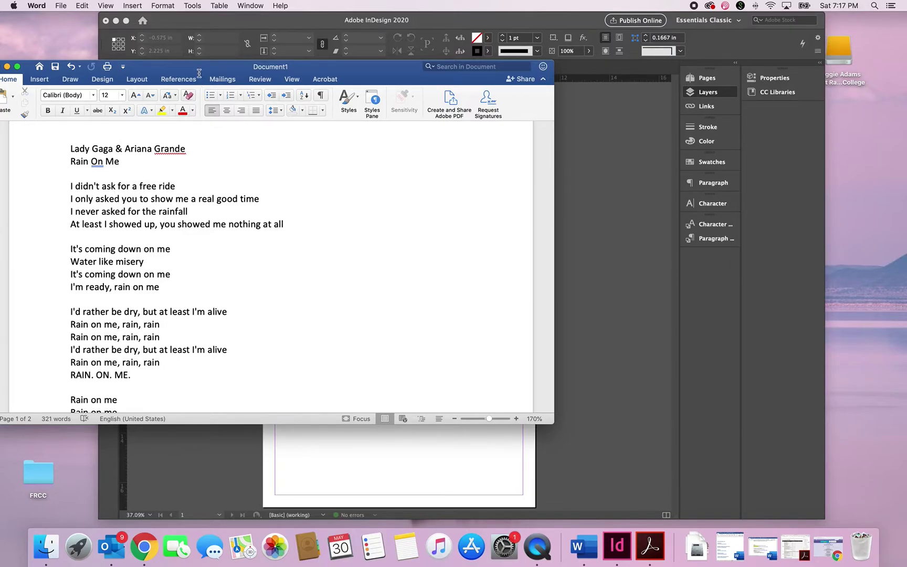
left_click_drag(198, 70, 240, 38)
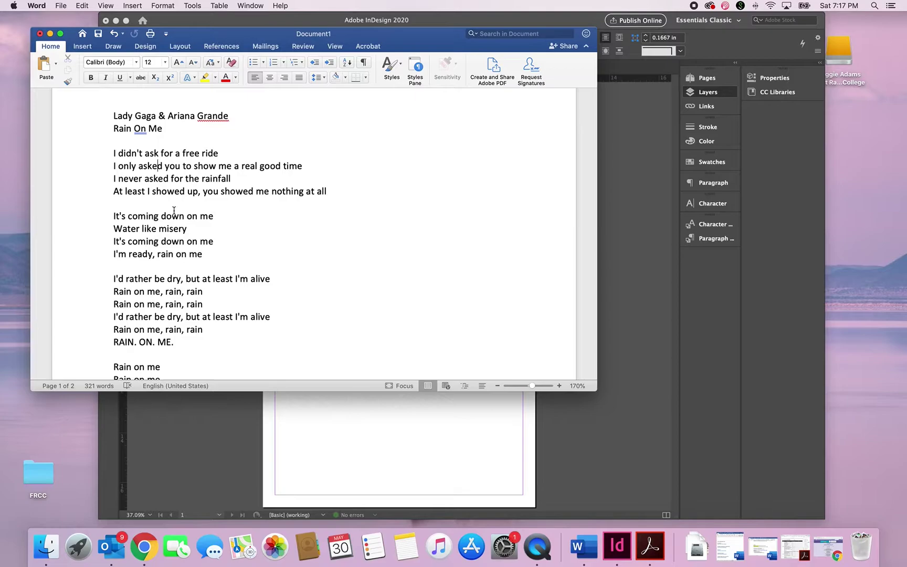
scroll(174, 210, "down", 5)
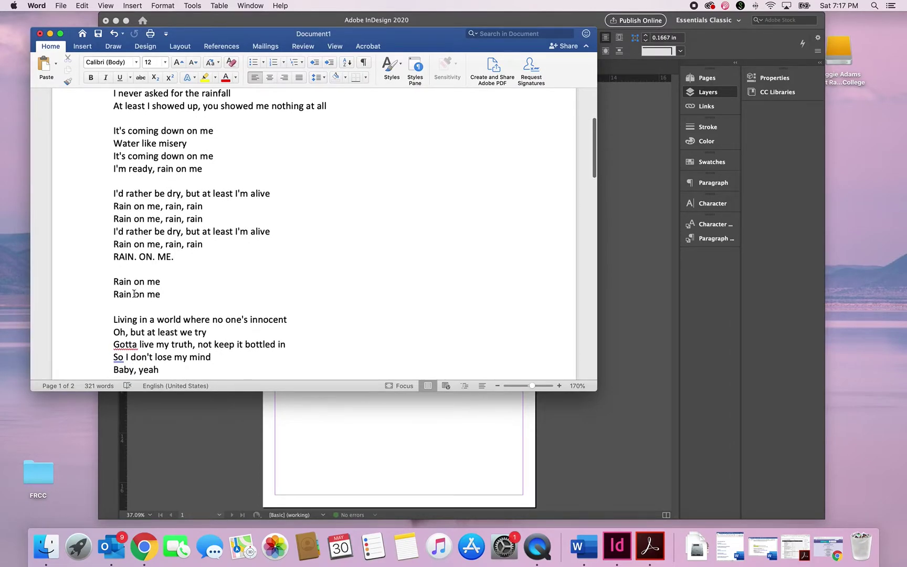
scroll(162, 295, "down", 20)
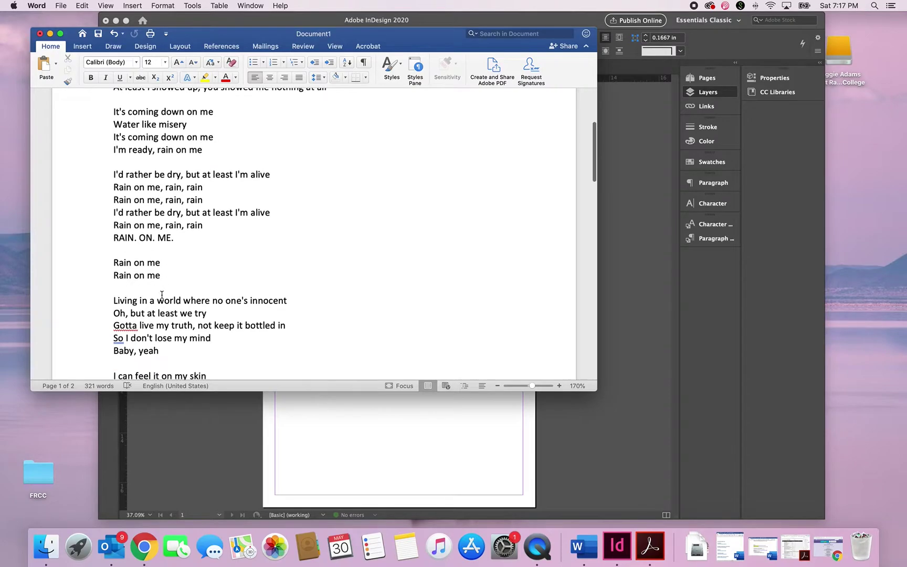
scroll(161, 294, "down", 6)
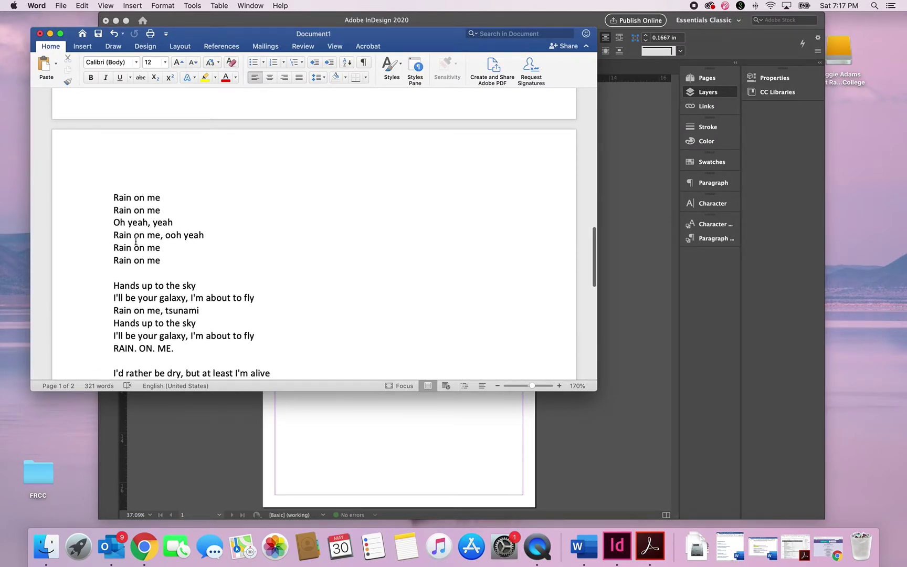
scroll(150, 246, "up", 15)
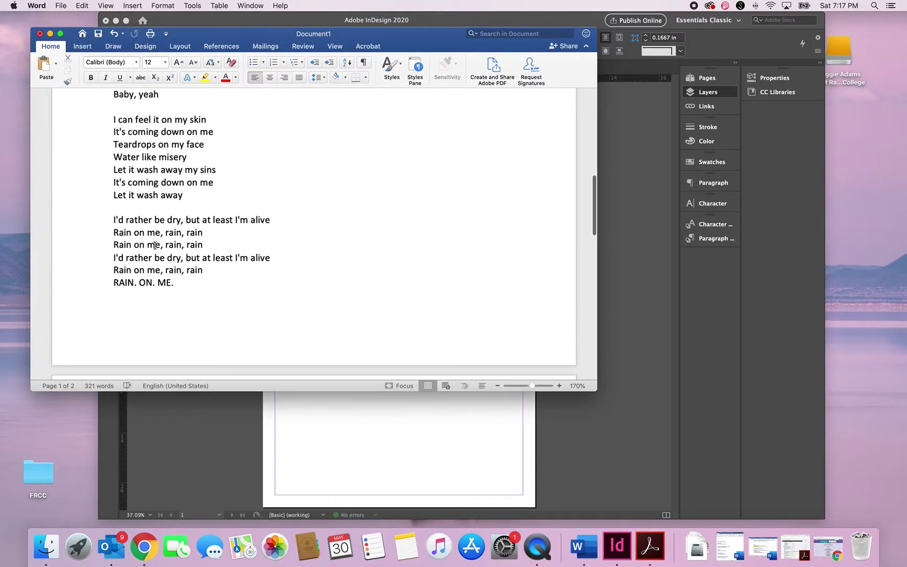
scroll(155, 245, "up", 2)
scroll(155, 245, "down", 8)
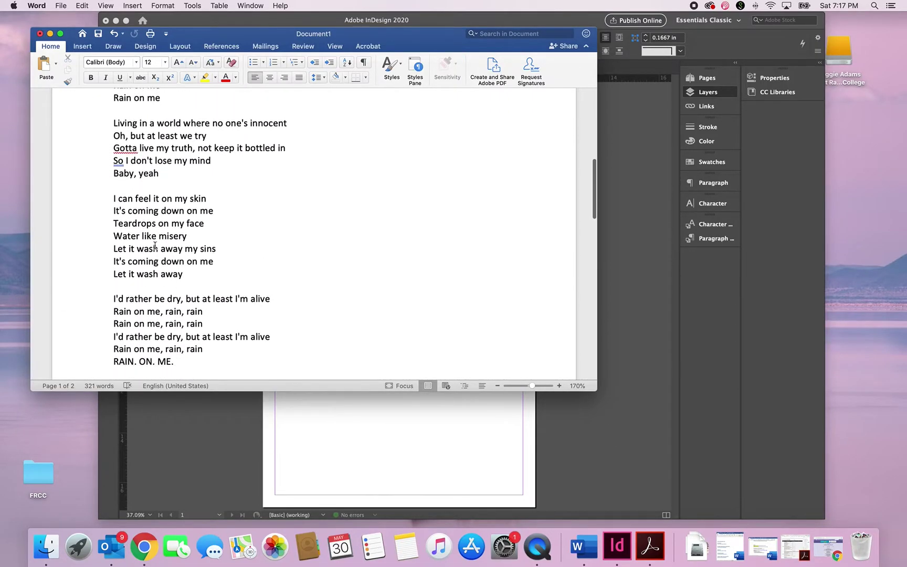
scroll(155, 245, "up", 1)
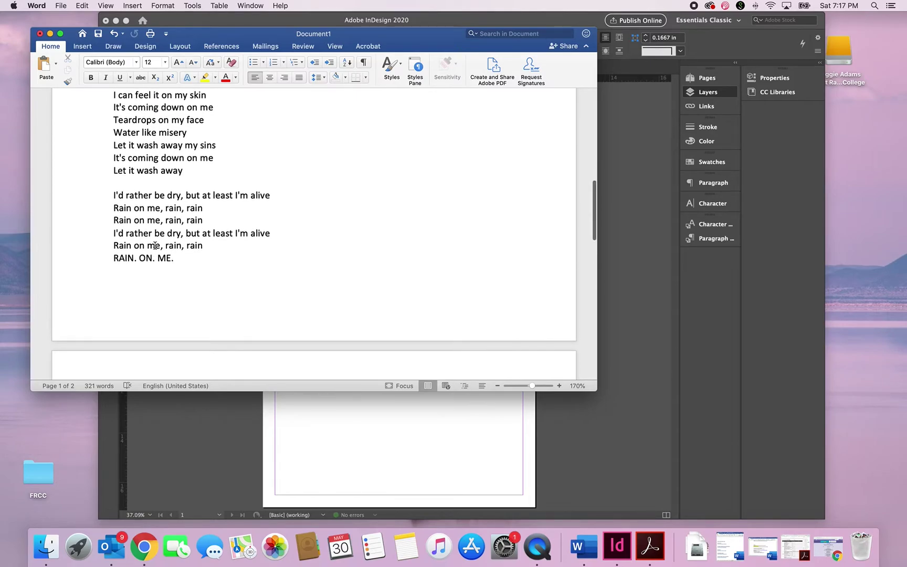
scroll(155, 246, "down", 2)
scroll(155, 246, "up", 4)
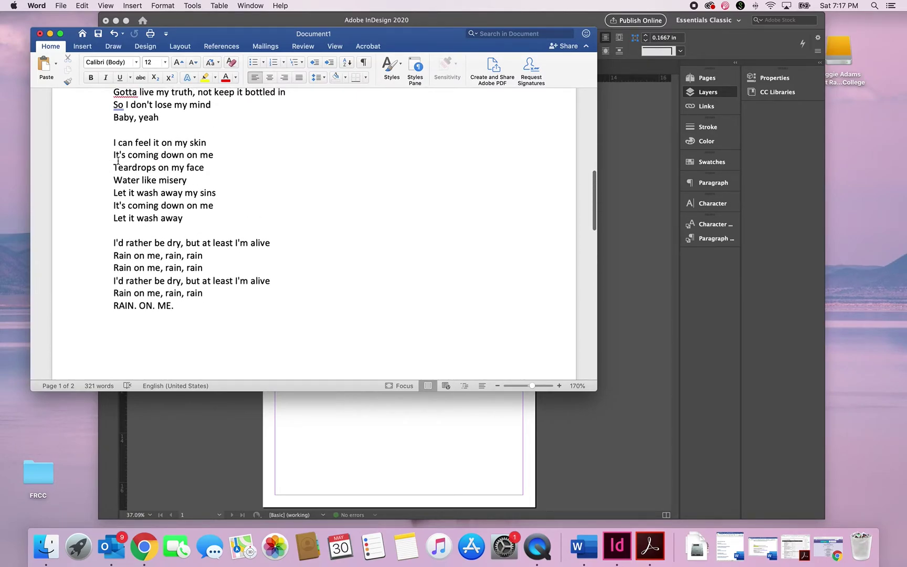
Select the lyrics from 'I can feel it on my skin' through page 2's two 'Rain on me' lines.
left_click_drag(110, 143, 126, 241)
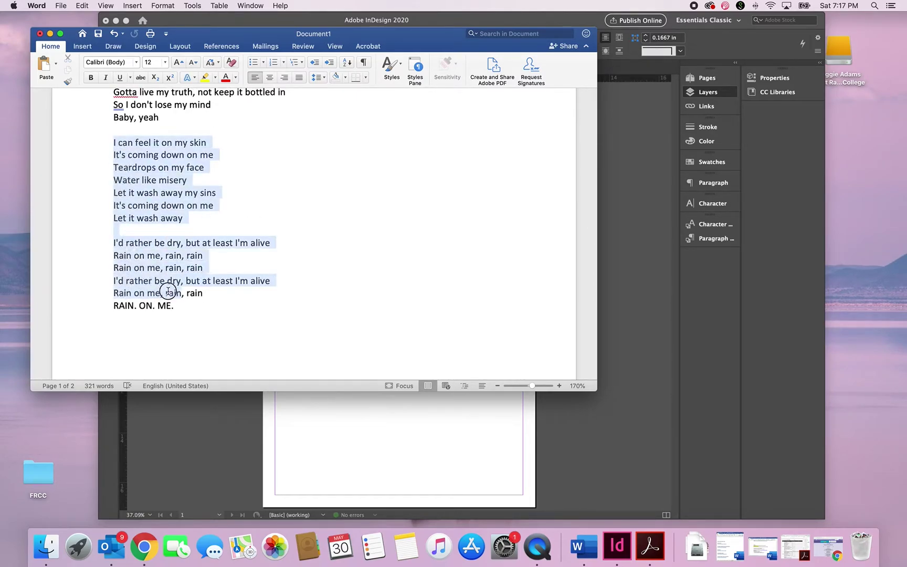
left_click_drag(168, 291, 178, 306)
scroll(179, 306, "down", 5)
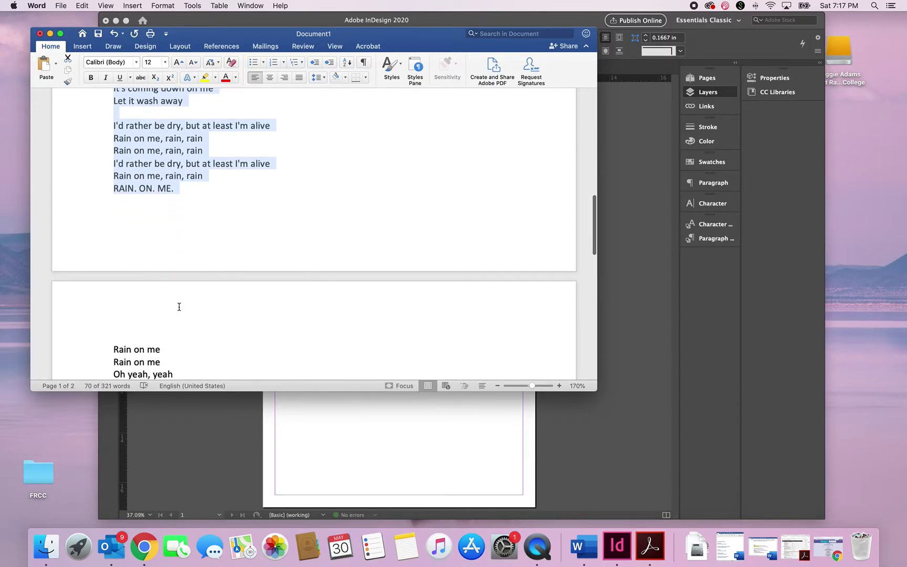
left_click(167, 355, "shift")
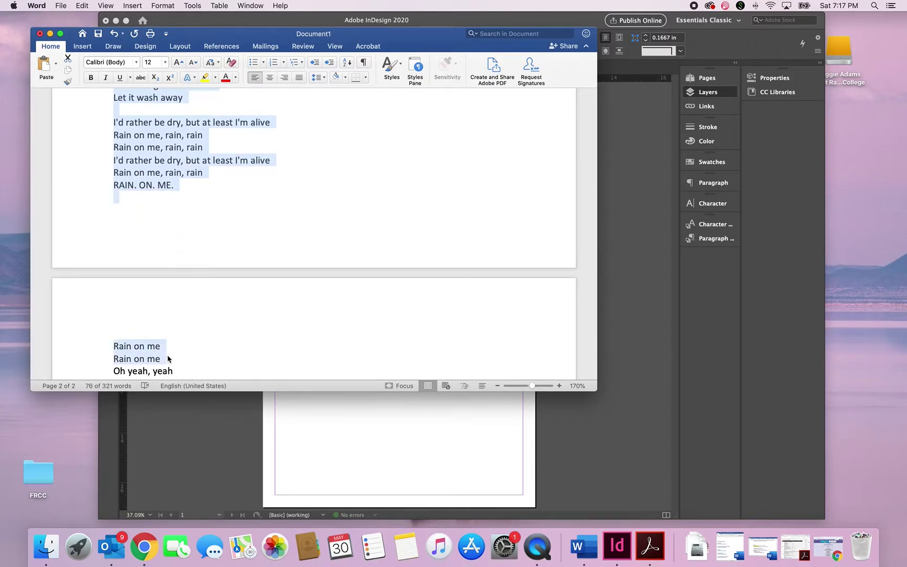
scroll(168, 356, "down", 3)
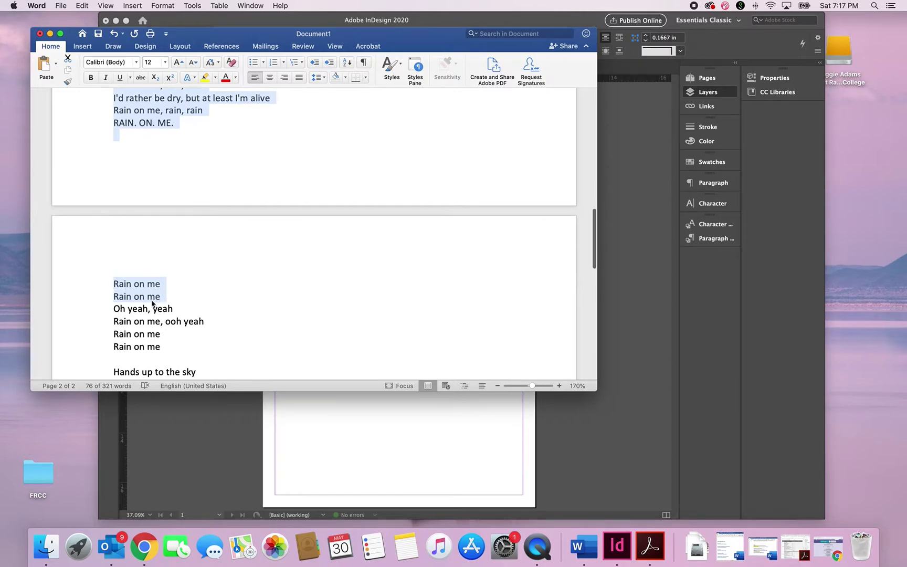
scroll(160, 308, "down", 8)
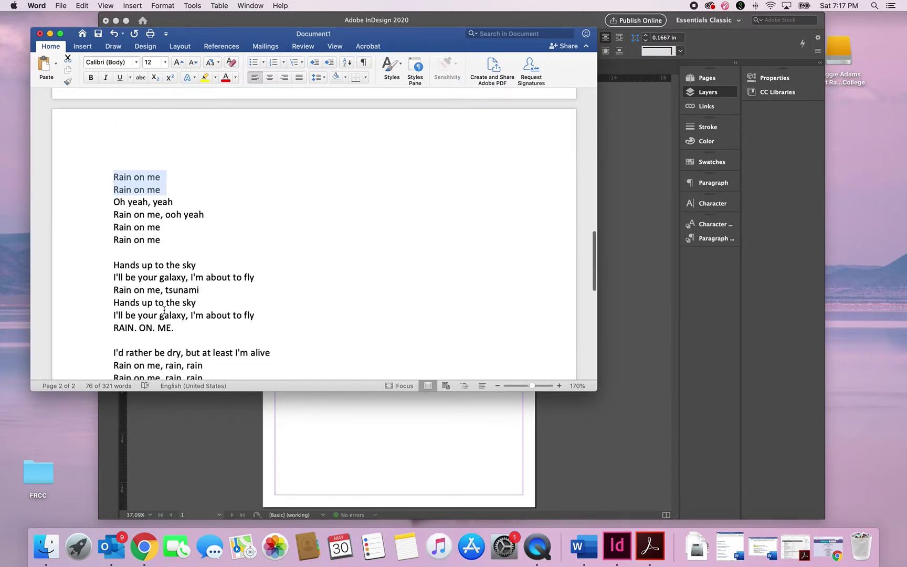
scroll(162, 313, "down", 5)
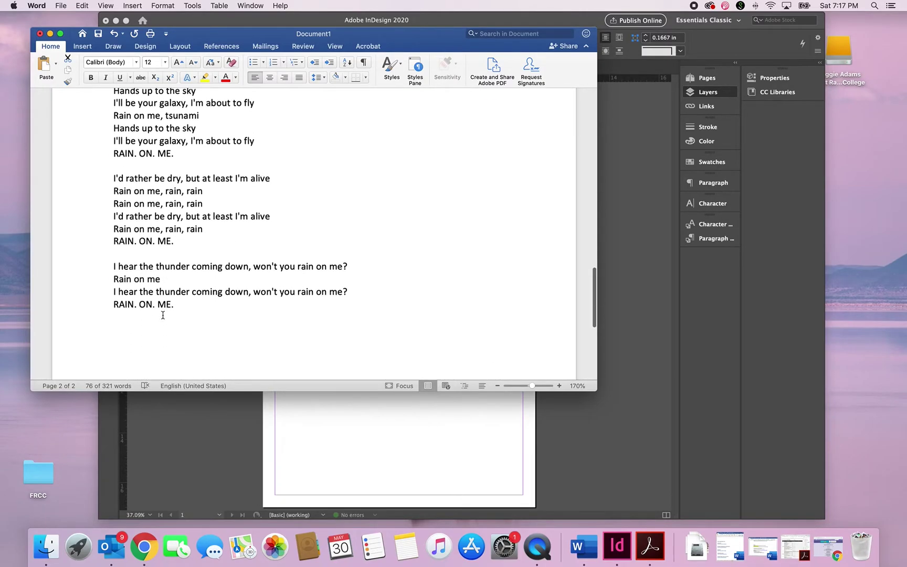
scroll(164, 318, "up", 15)
scroll(164, 317, "up", 5)
scroll(158, 325, "down", 7)
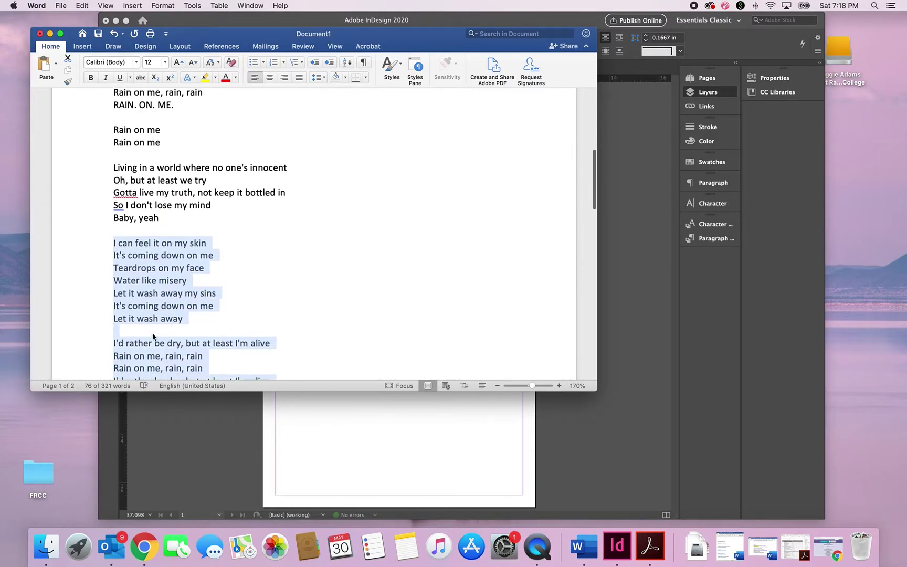
scroll(154, 336, "down", 2)
Apply yellow highlighting to the selected lyrics, then reselect the highlighted verse and chorus.
left_click(206, 78)
left_click(187, 236)
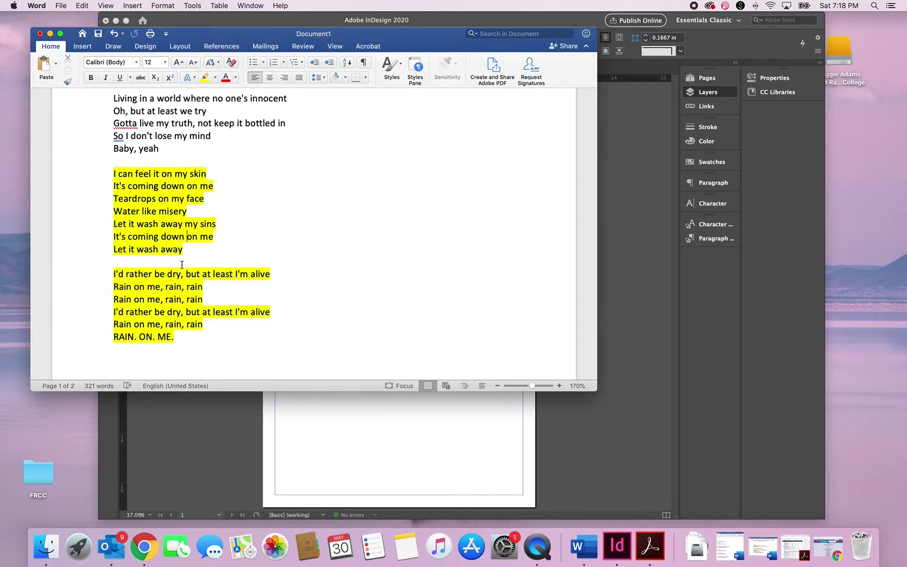
left_click_drag(188, 338, 109, 176)
key("super+c")
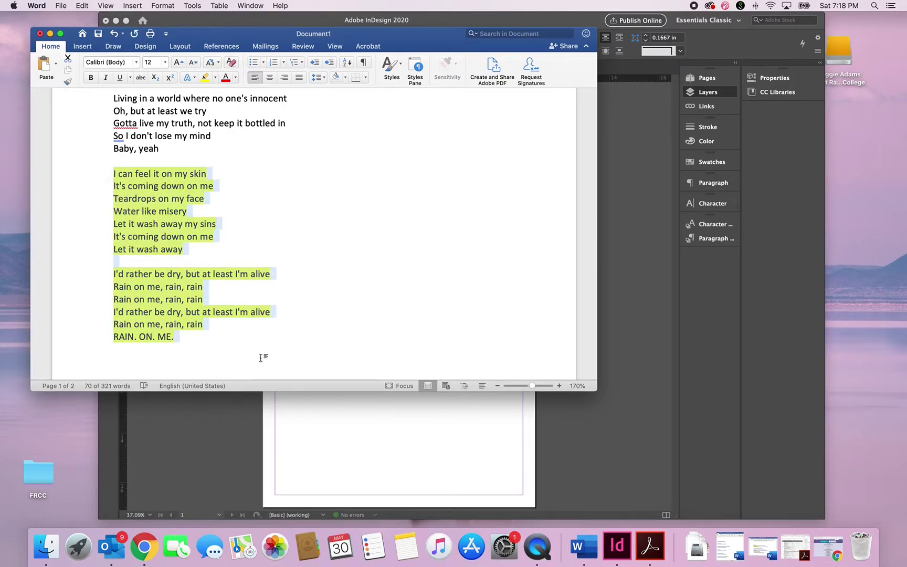
Paste the copied verse and chorus into a new text frame below the photo on the Lyrics layer.
left_click(363, 414)
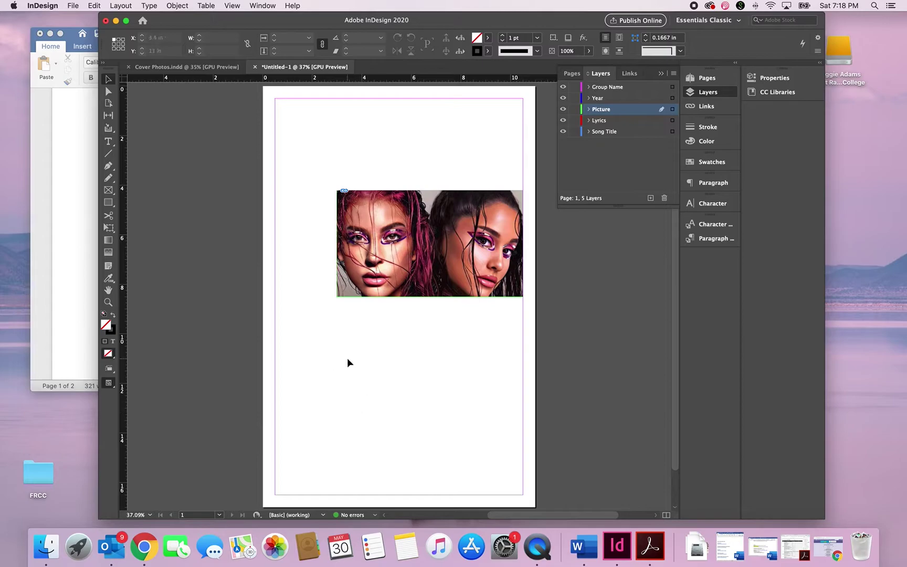
left_click(108, 141)
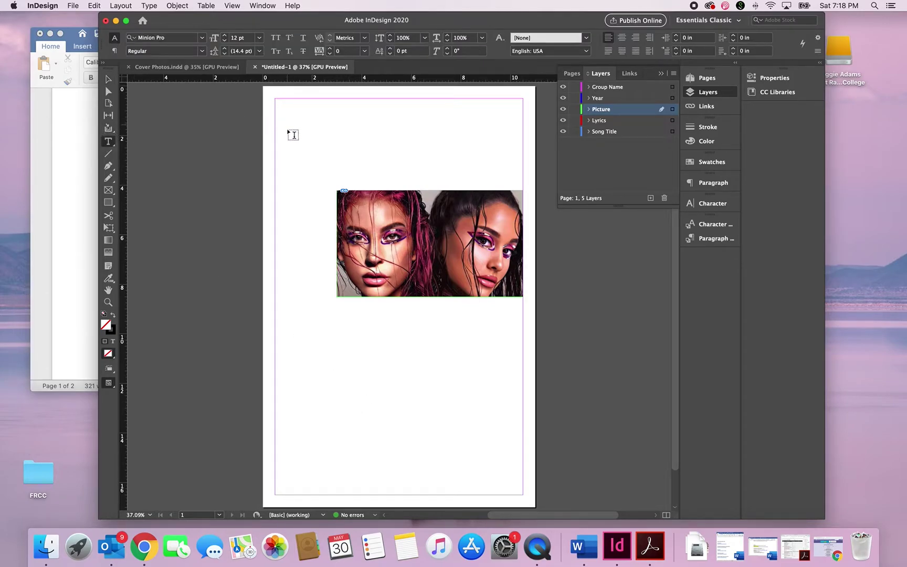
left_click(626, 122)
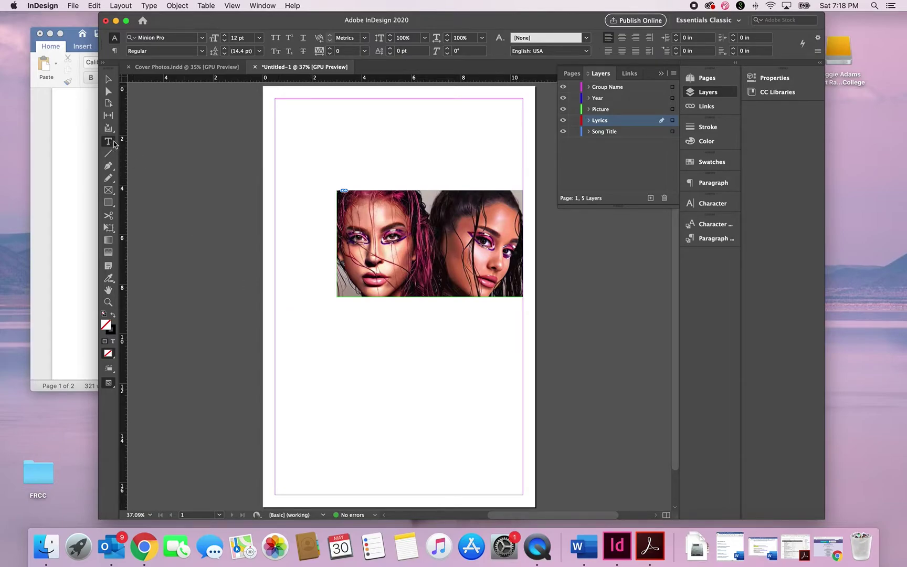
left_click_drag(275, 315, 387, 474)
key("super+v")
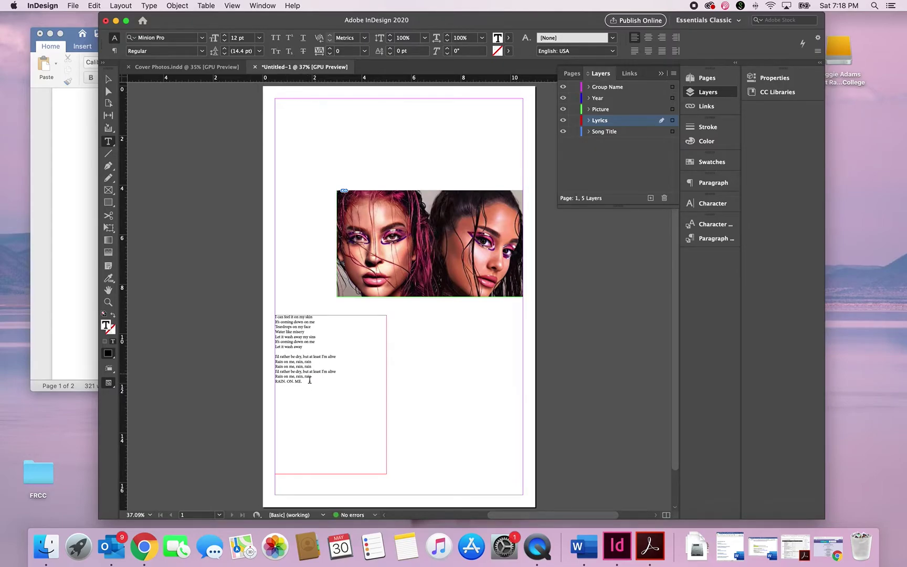
key("Escape")
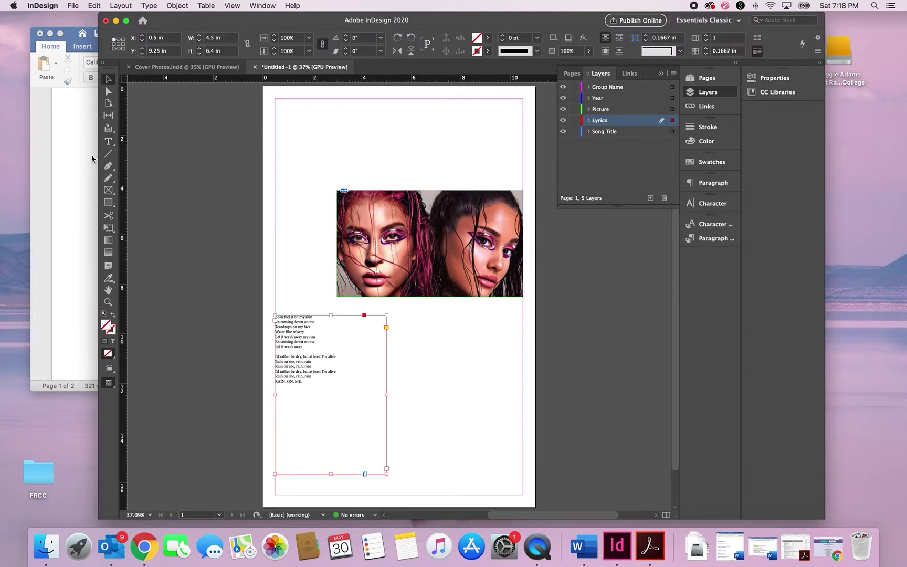
Move the InDesign lyrics frame right and slightly down to X 3.25 in, Y 9.575 in.
left_click(78, 158)
left_click(78, 152)
scroll(124, 240, "up", 10)
scroll(123, 240, "down", 8)
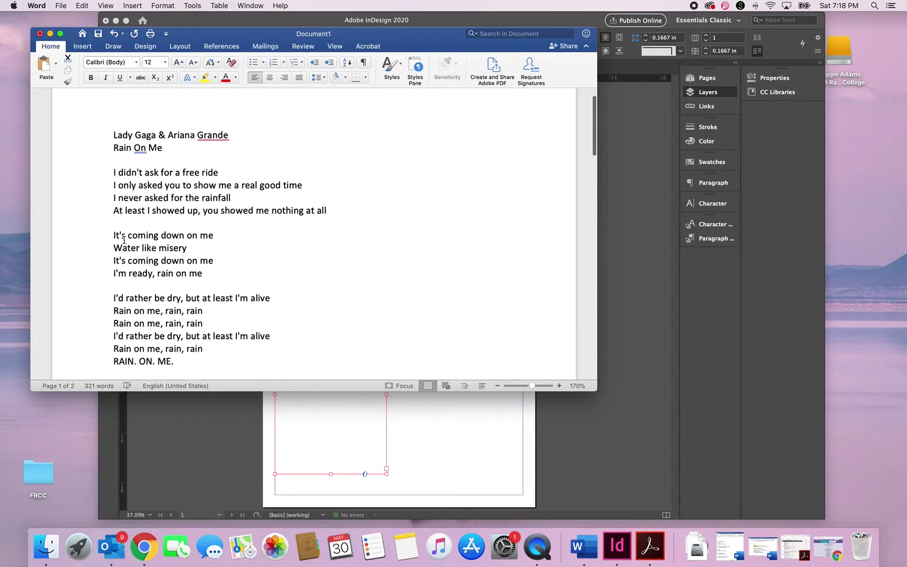
scroll(124, 241, "down", 15)
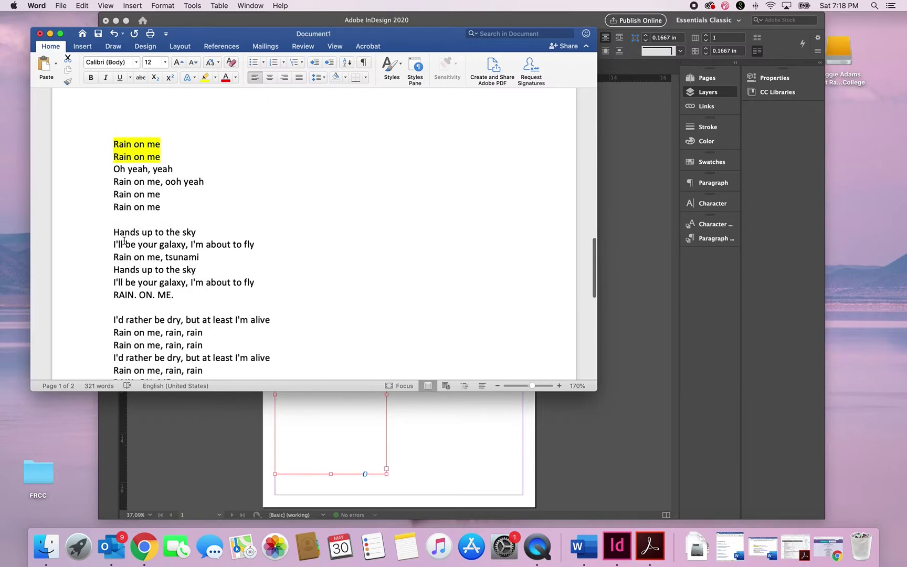
left_click(50, 34)
left_click(410, 297)
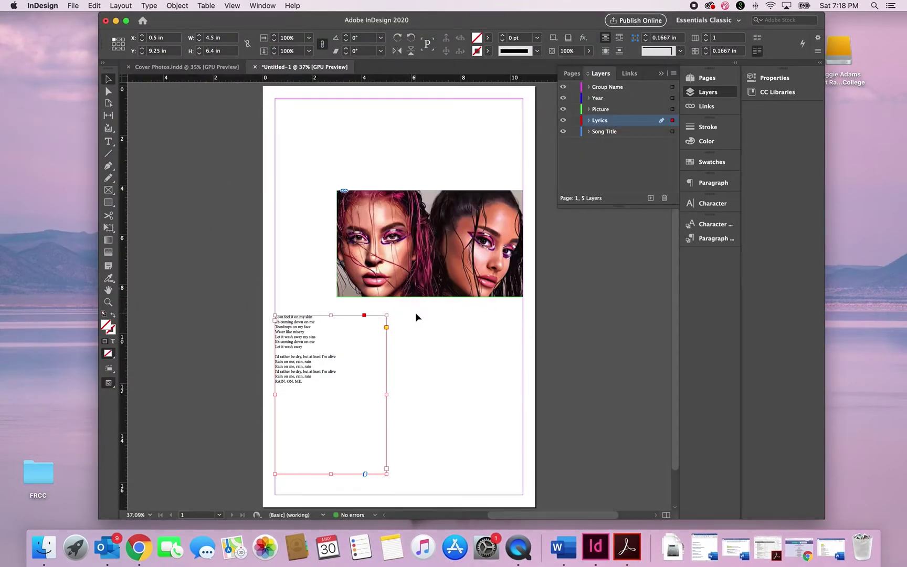
left_click_drag(312, 352, 381, 360)
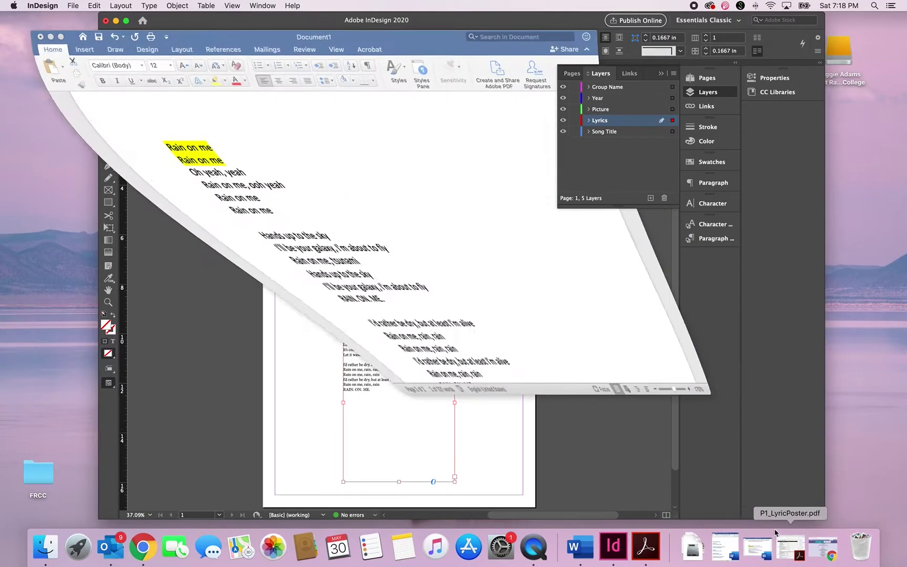
Select the 'Lady Gaga & Ariana Grande' line in the Word lyrics document.
left_click(830, 547)
scroll(135, 156, "up", 10)
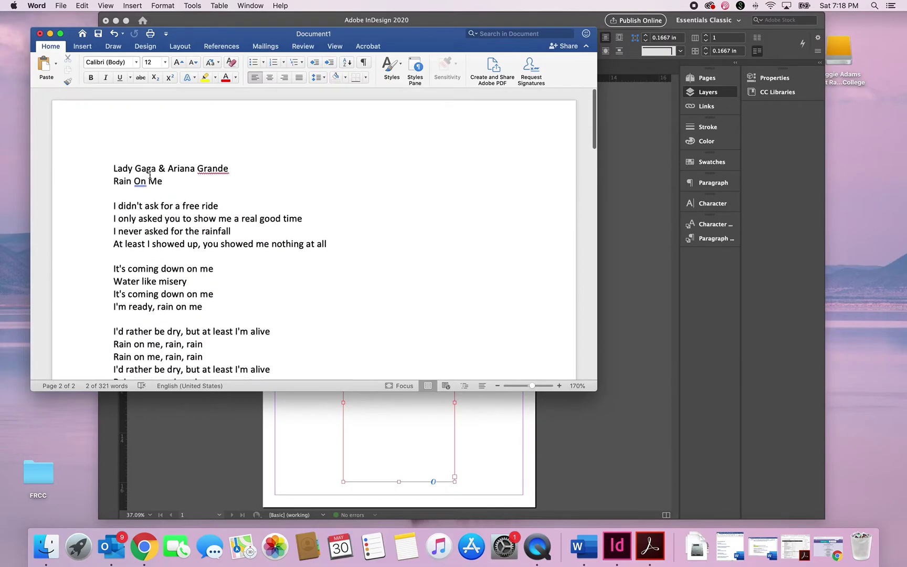
triple_click(145, 163)
key("super+c")
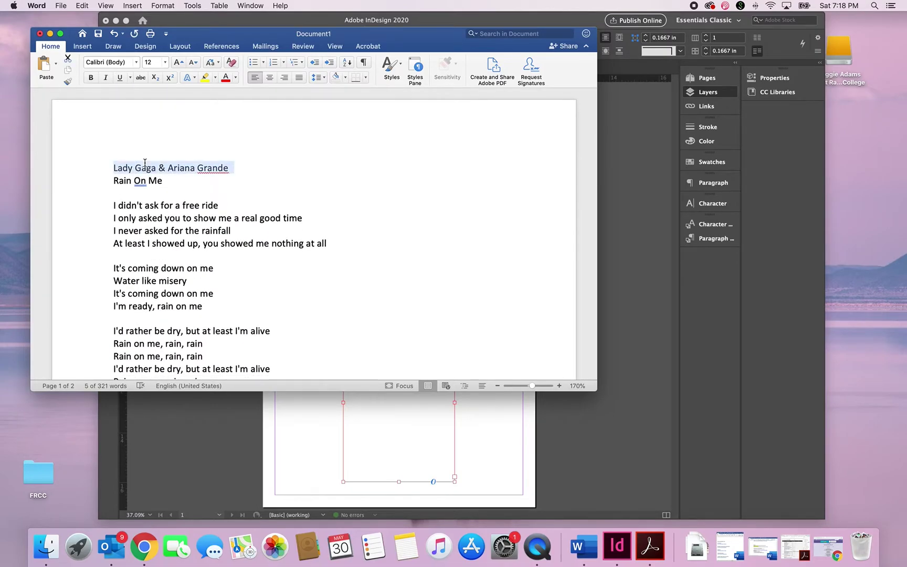
Paste 'Lady Gaga & Ariana Grande' into a new top-of-page text frame on the Group Name layer.
left_click(472, 473)
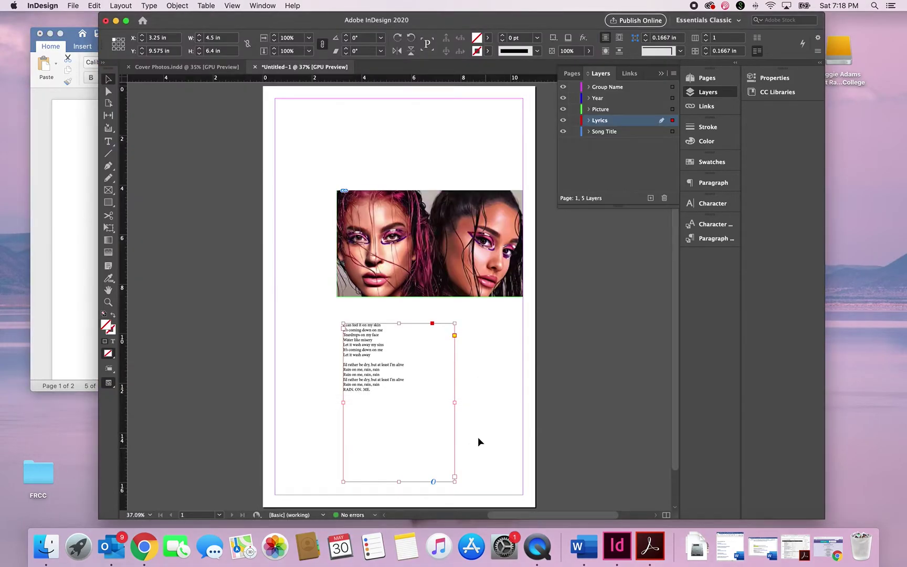
left_click(619, 89)
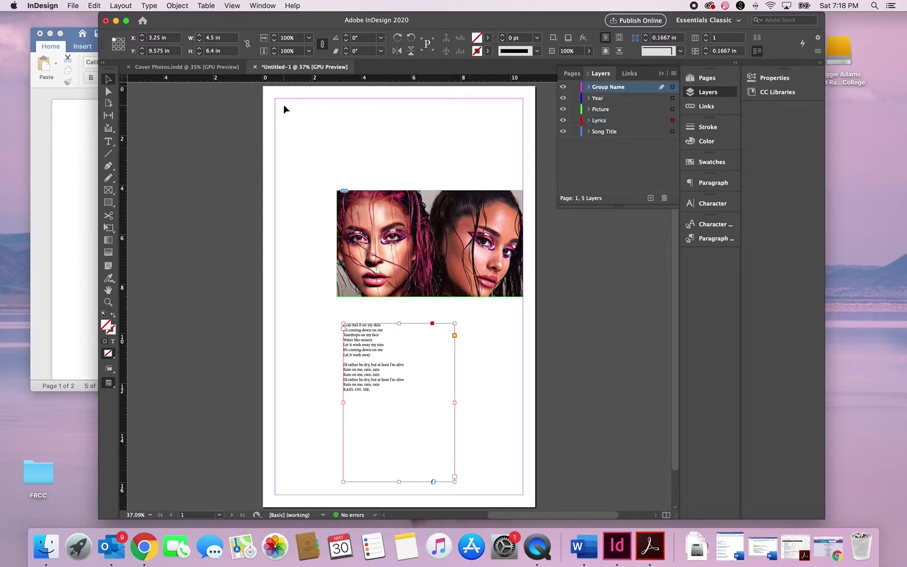
left_click(108, 141)
left_click_drag(288, 111, 413, 146)
key("super+v")
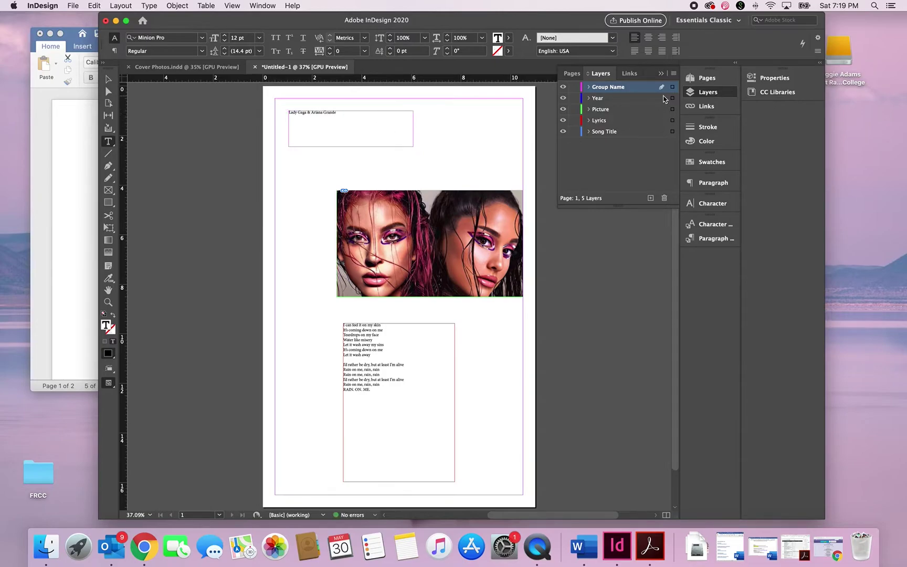
Select the title, photo and lyrics frames in turn to check their layers.
left_click(108, 78)
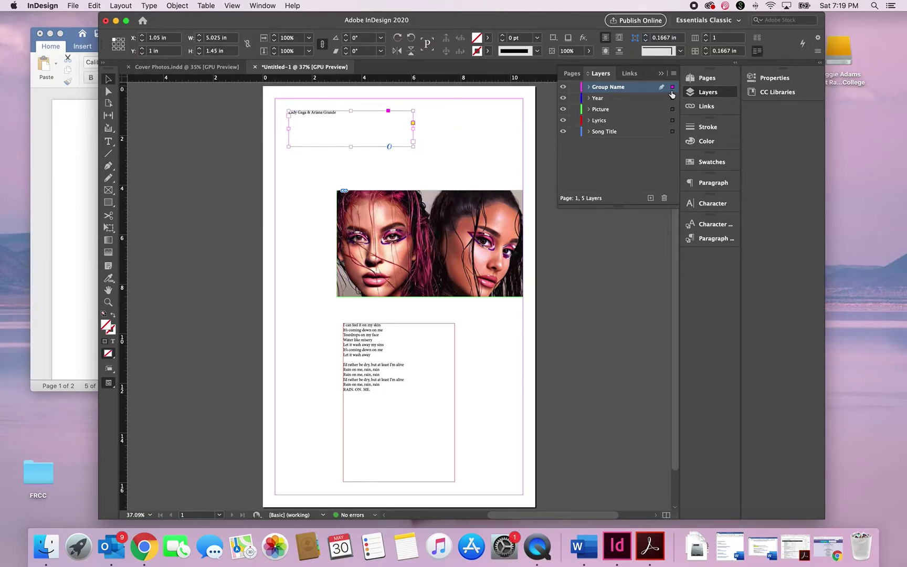
left_click(440, 253)
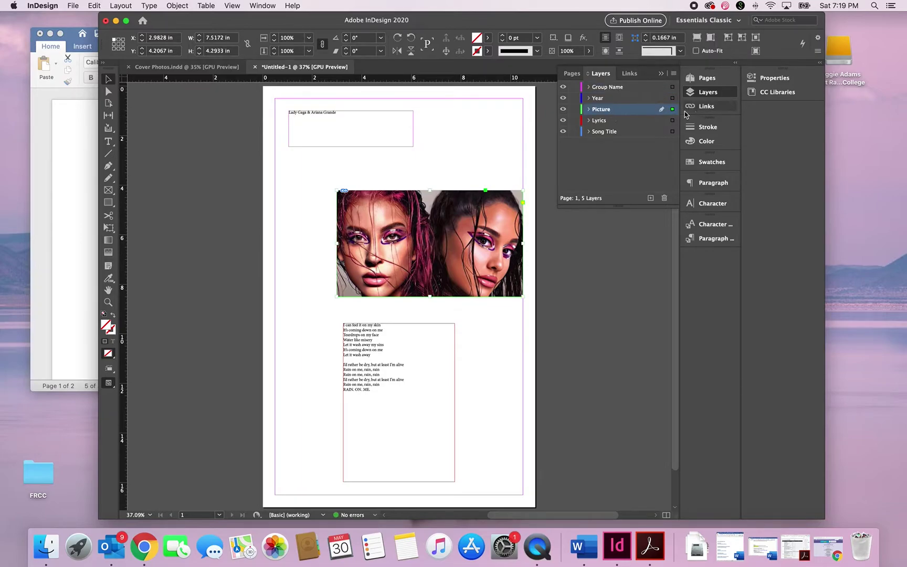
left_click(440, 356)
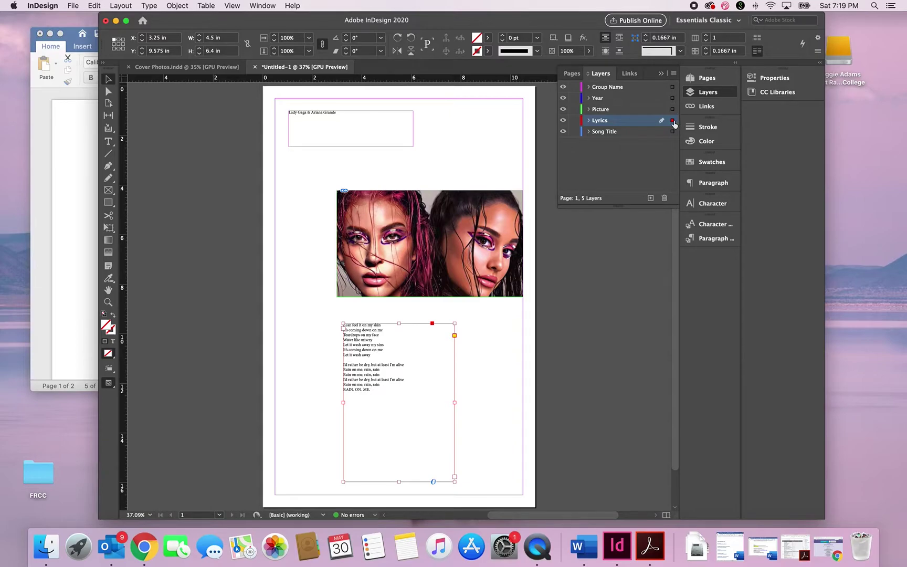
left_click(463, 166)
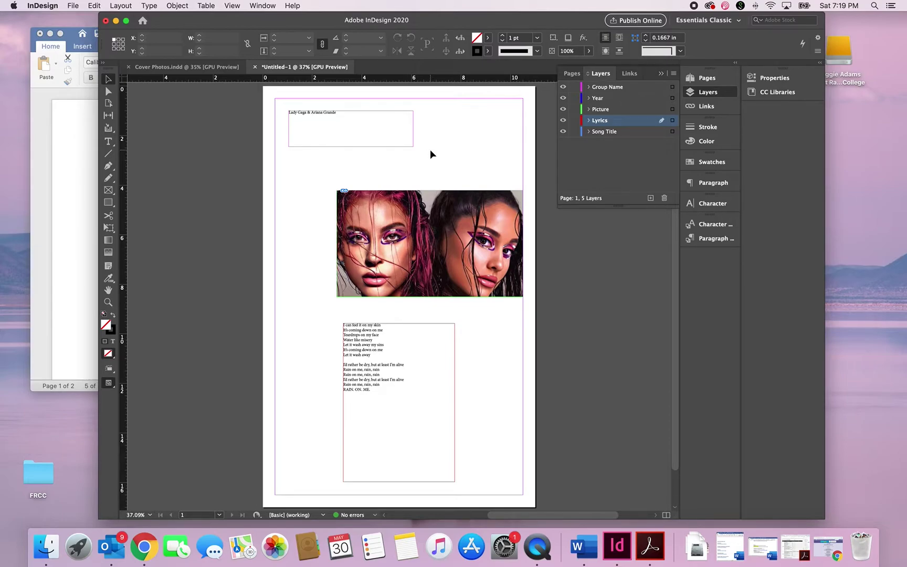
Create a layer named 'Guides' and drag it below Song Title to the bottom of the stack.
left_click(650, 198)
double_click(598, 122)
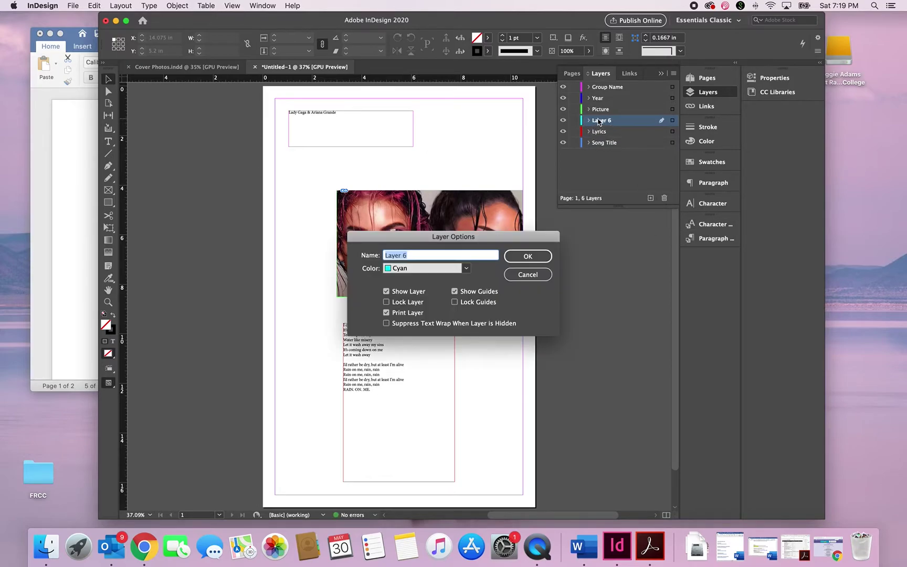
type("Guides")
left_click(547, 254)
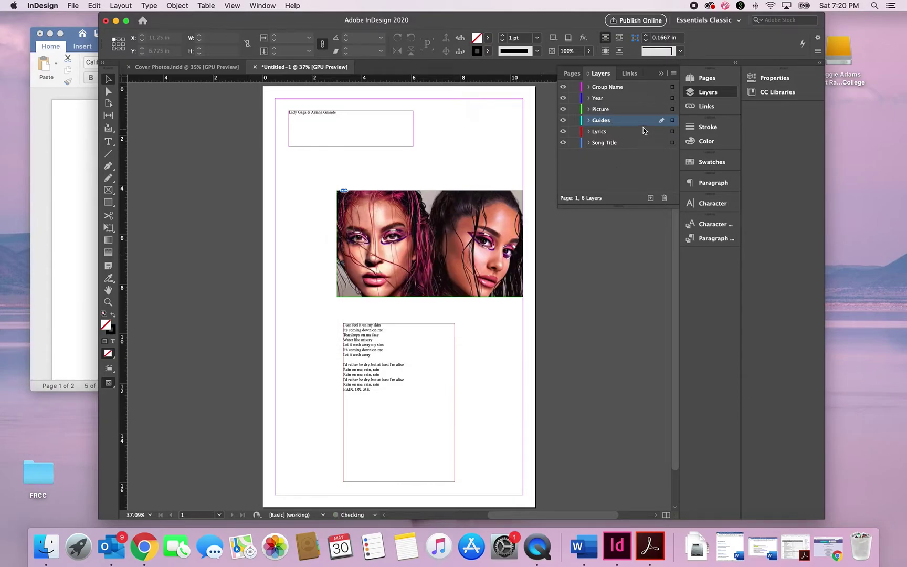
left_click(639, 150)
left_click_drag(639, 151, 639, 152)
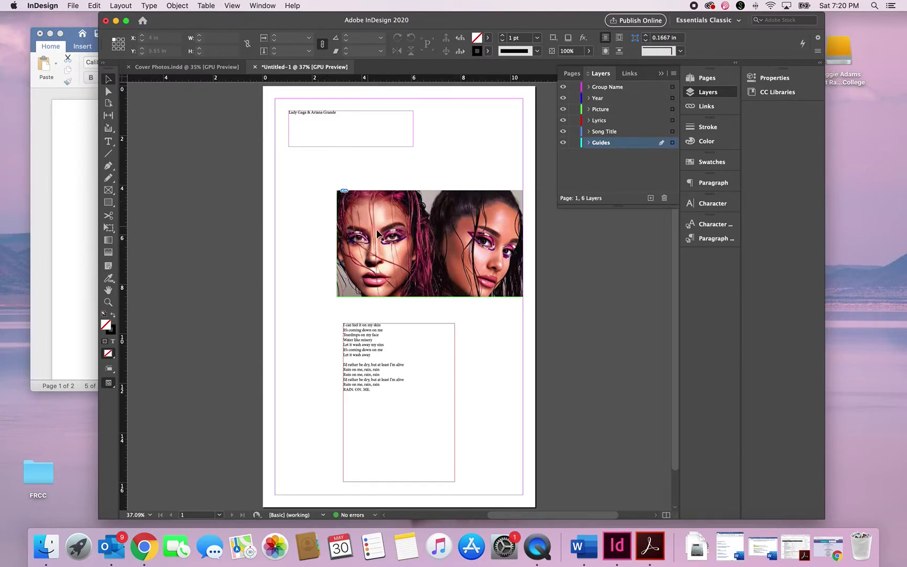
Move the artist title frame to the left margin and enlarge its text to 26 pt.
left_click(321, 128)
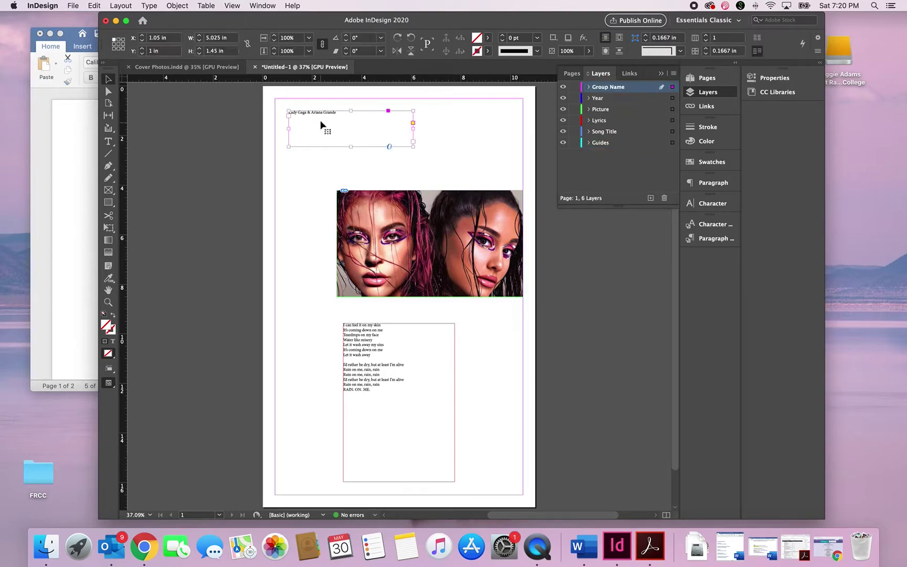
left_click_drag(320, 113, 289, 110)
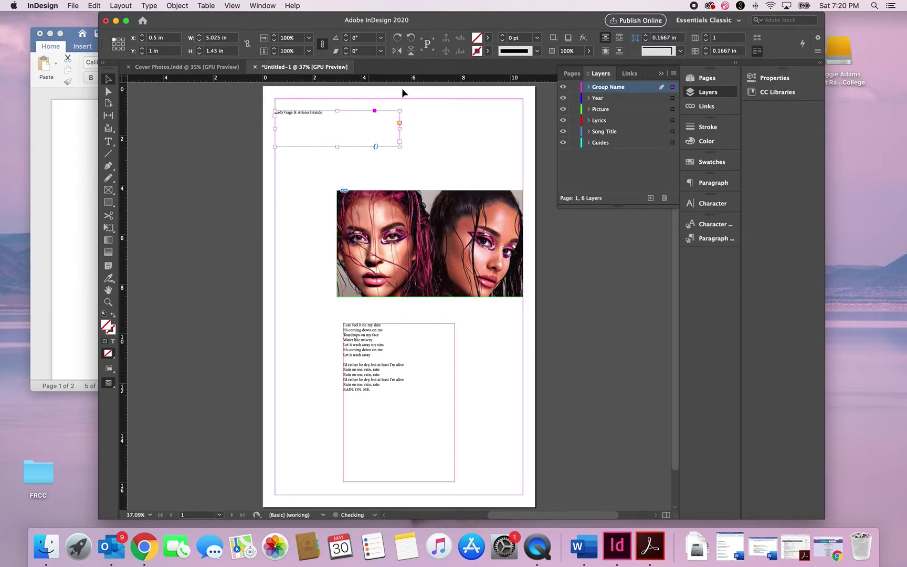
triple_click(311, 116)
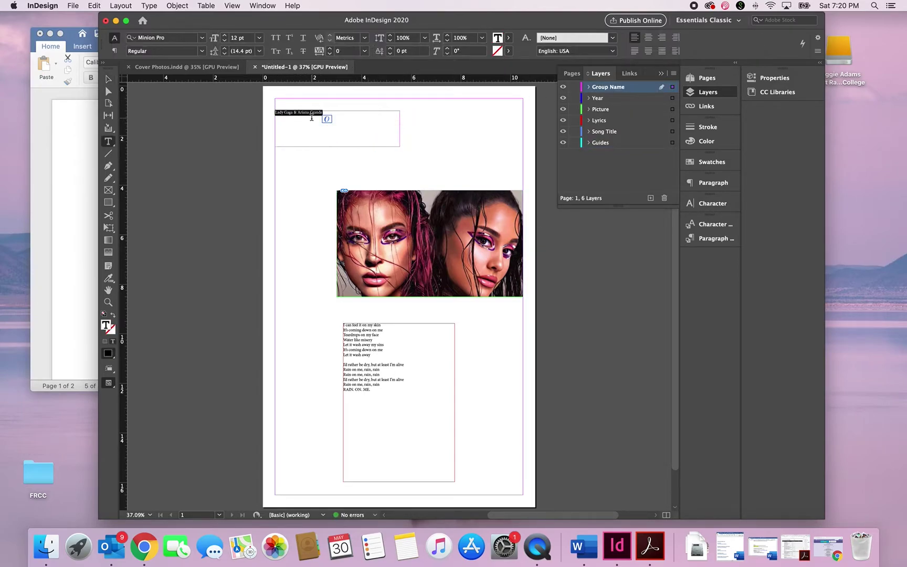
key("Escape")
key("super+shift+period")
key("super+shift+period")
key("super+shift+period")
key("super+shift+period")
key("super+shift+period")
key("super+shift+period")
key("super+shift+period")
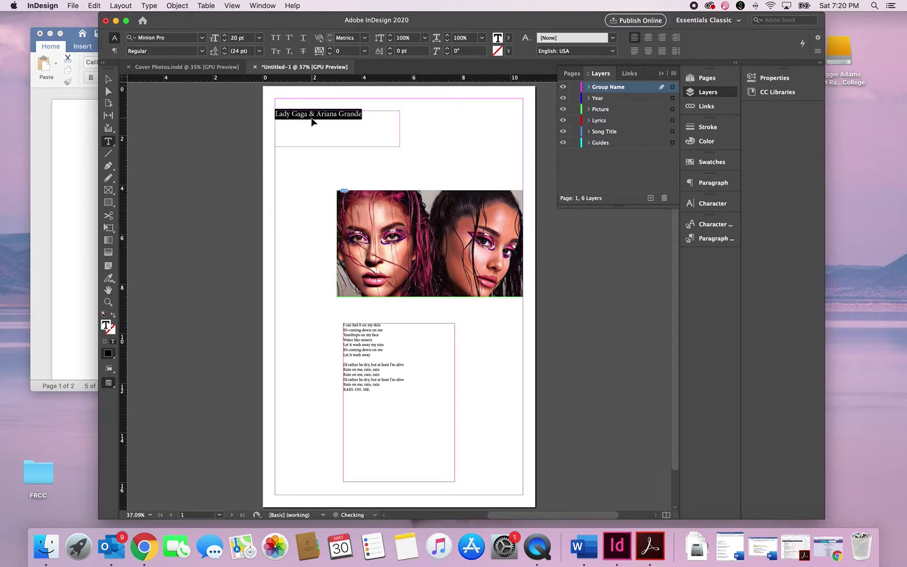
Move the photo and lyrics frames to the left margin, then enlarge the photo and raise it.
left_click(108, 78)
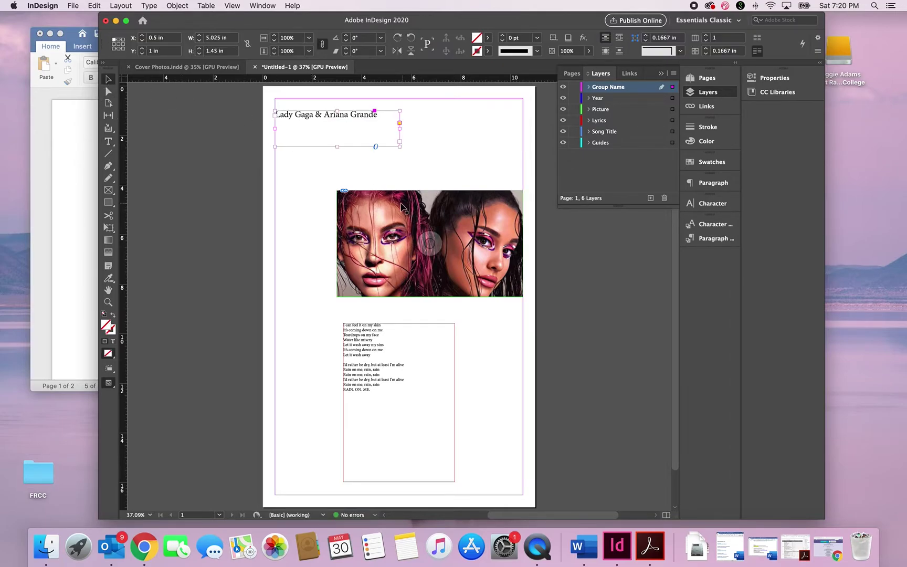
left_click_drag(401, 213, 339, 199)
left_click(361, 353)
left_click_drag(361, 353, 302, 332)
left_click(451, 273)
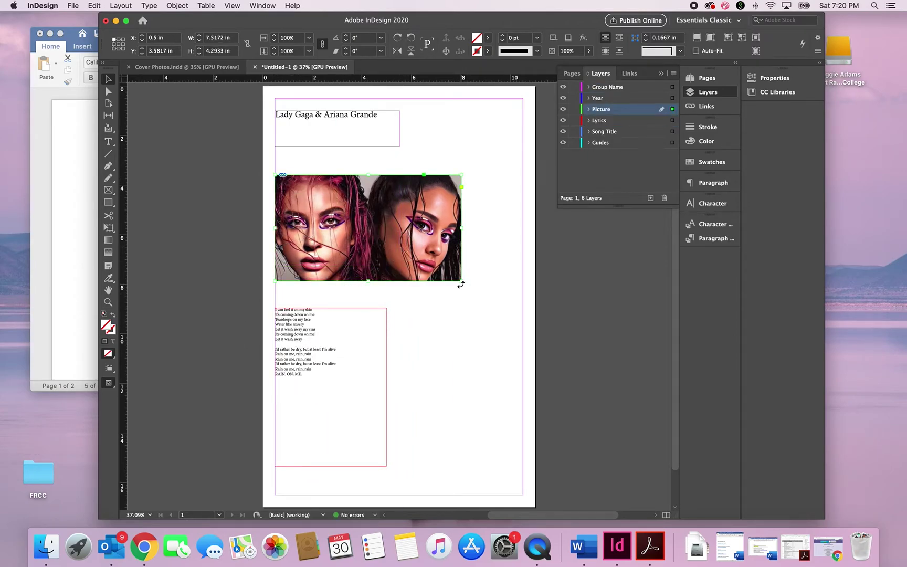
left_click_drag(462, 282, 520, 319)
left_click(519, 317)
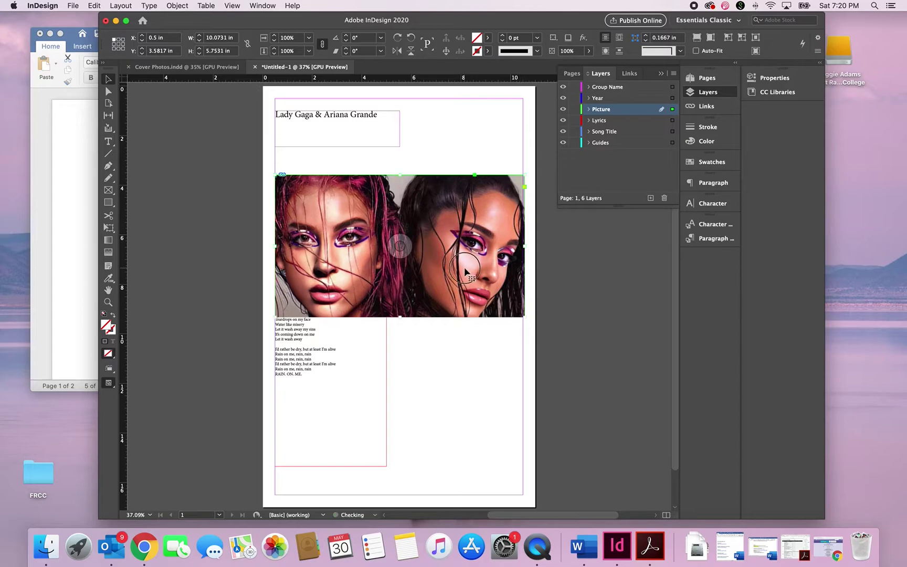
left_click_drag(467, 273, 466, 227)
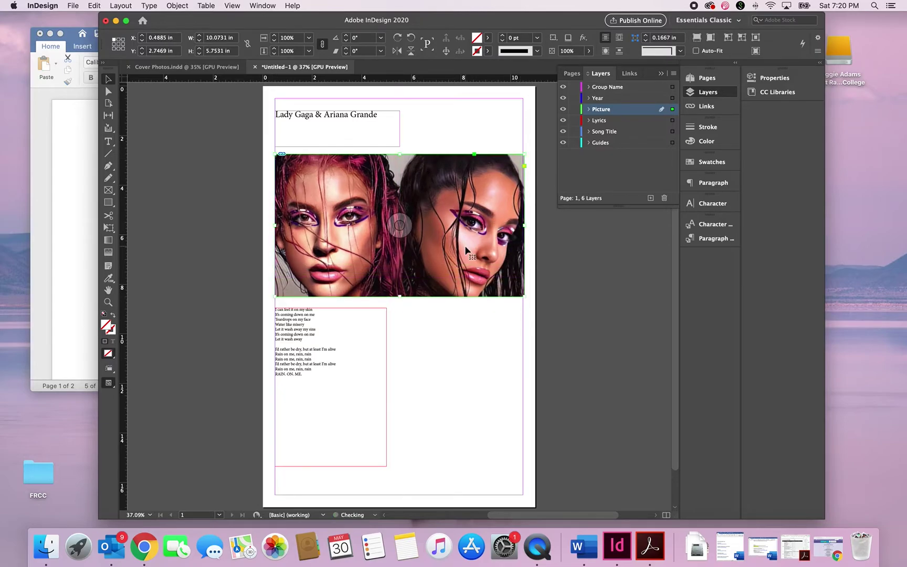
Scale the photo down to about 7.7 × 4.4 in and align it to the left margin.
left_click(376, 129)
left_click(349, 343)
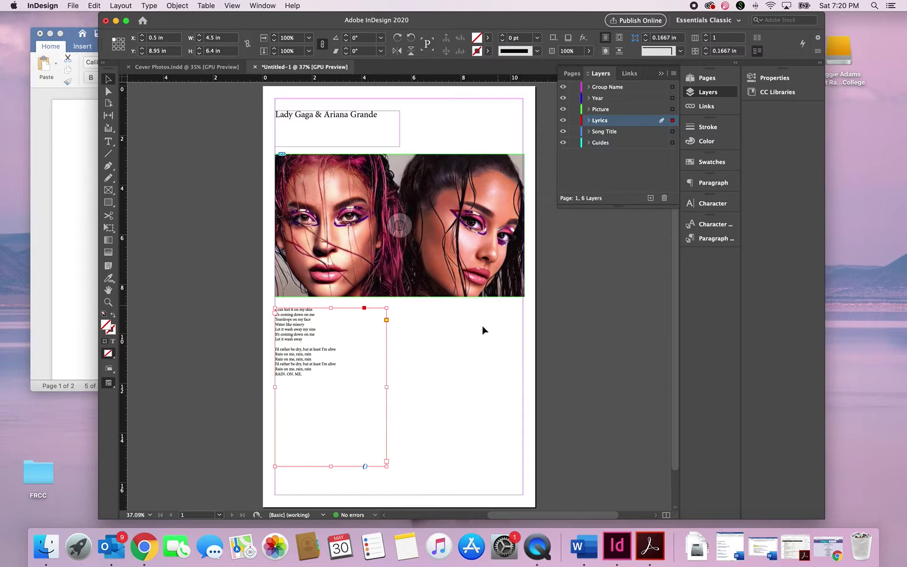
left_click(466, 338)
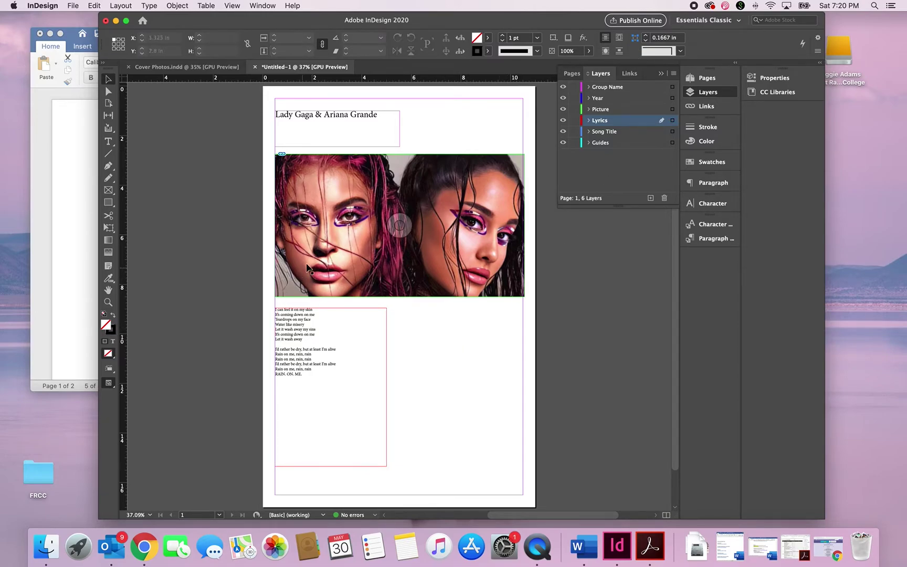
left_click(377, 257)
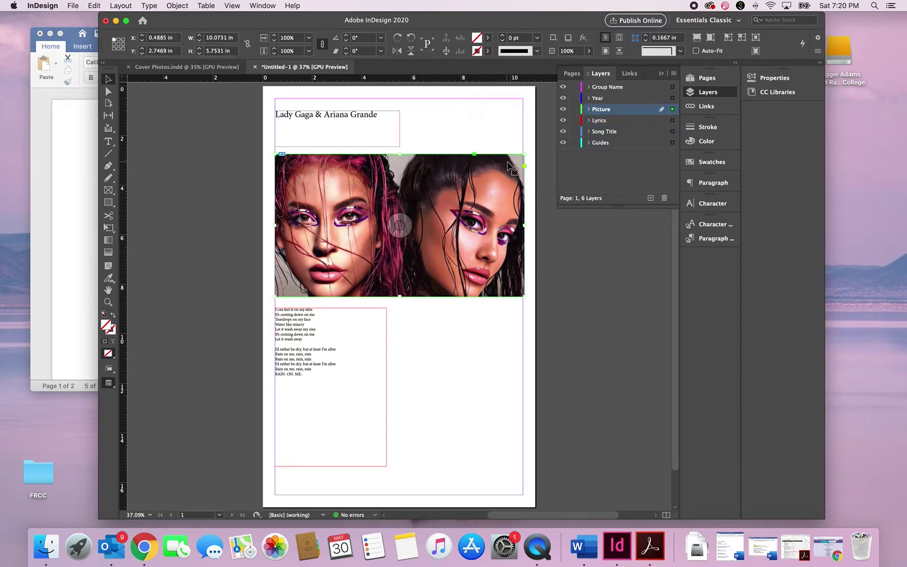
left_click_drag(524, 153, 495, 170)
left_click_drag(399, 226, 369, 224)
left_click(488, 149)
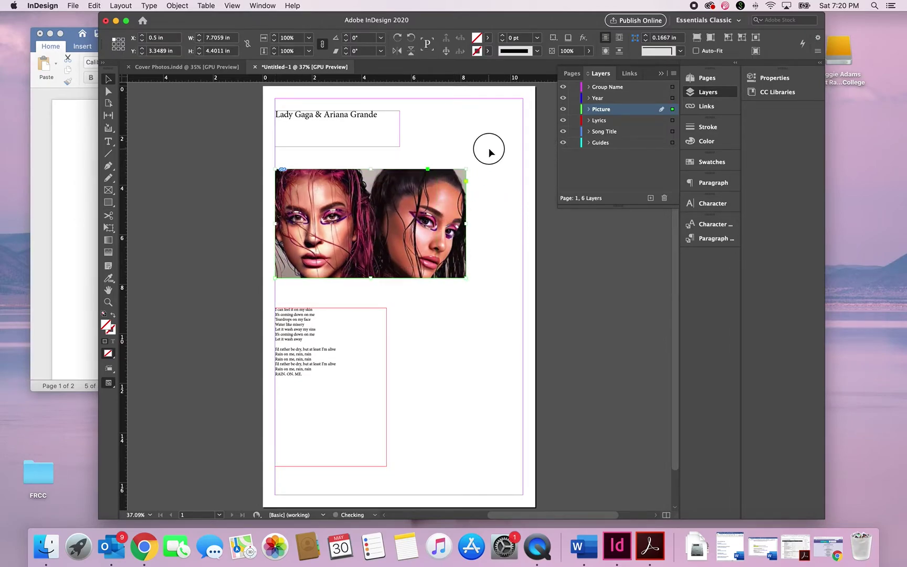
left_click(108, 166)
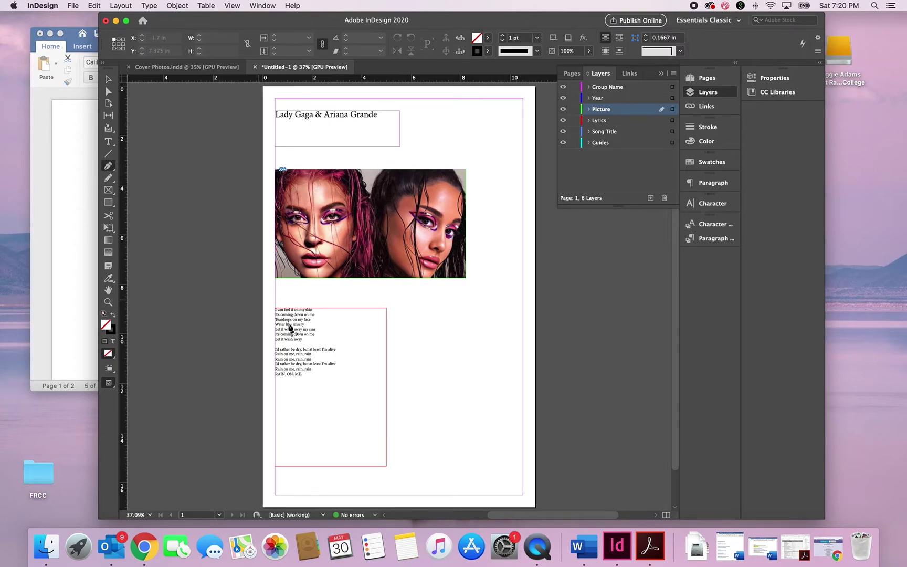
left_click(651, 143)
Draw three crossing diagonal straight lines across the page on the Guides layer.
left_click(244, 449)
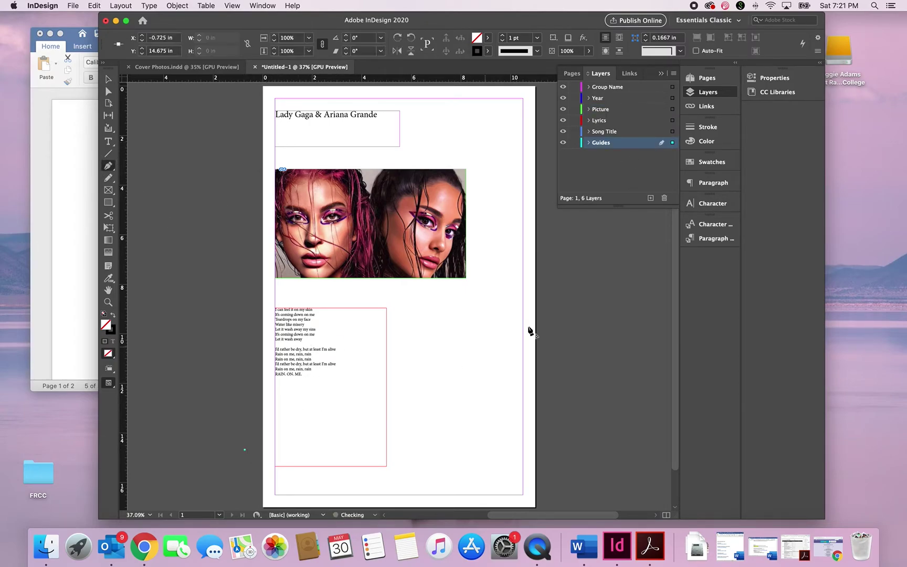
left_click(544, 318)
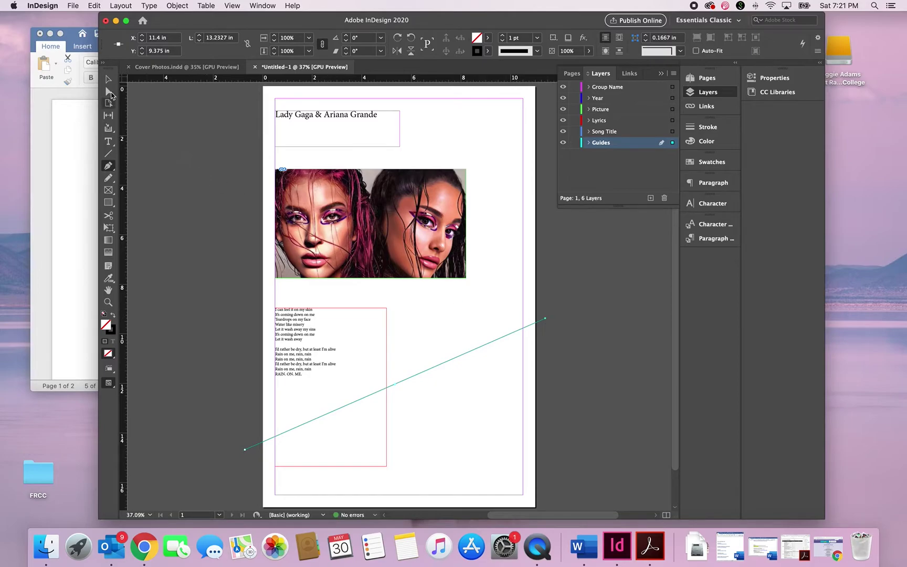
key("v")
left_click(172, 136)
left_click(108, 165)
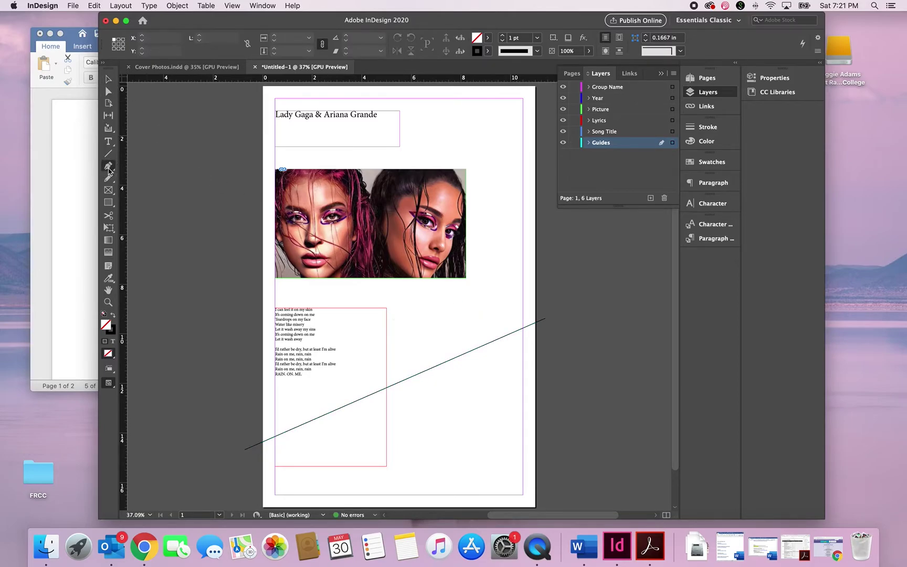
left_click(227, 210)
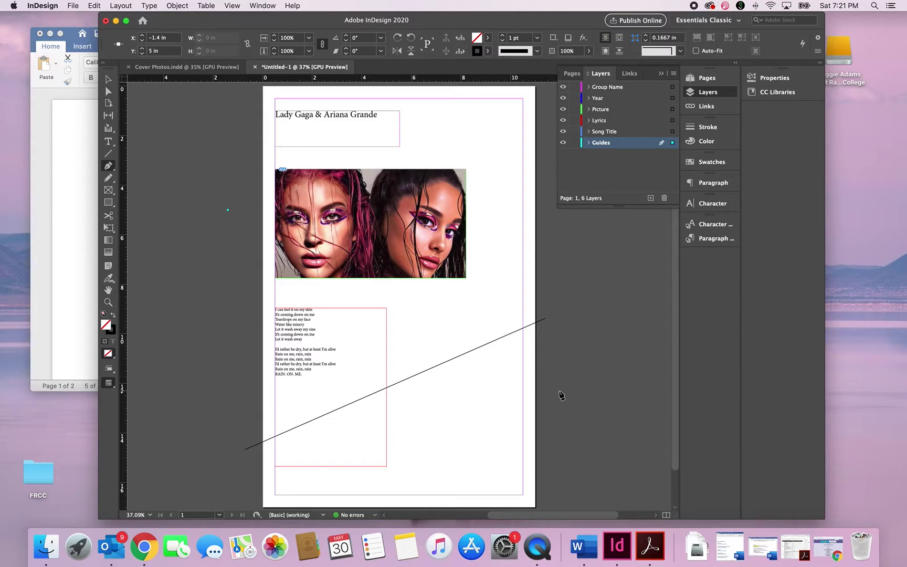
left_click(559, 391)
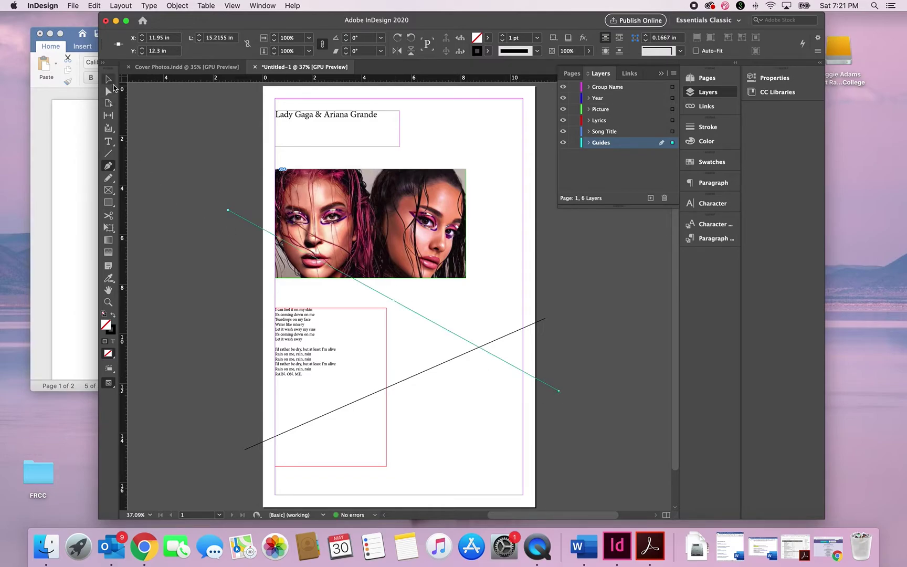
left_click(108, 79)
left_click(108, 166)
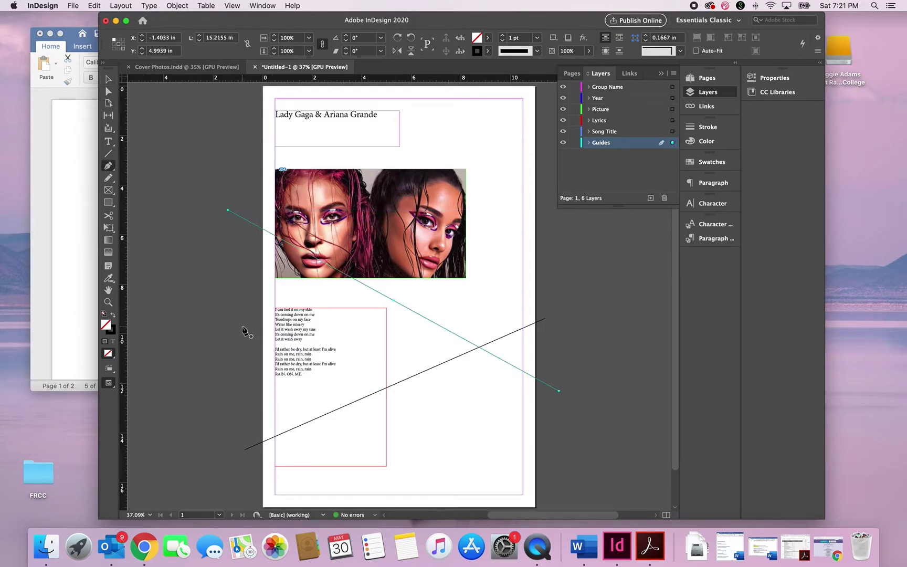
left_click(232, 314)
left_click(570, 240)
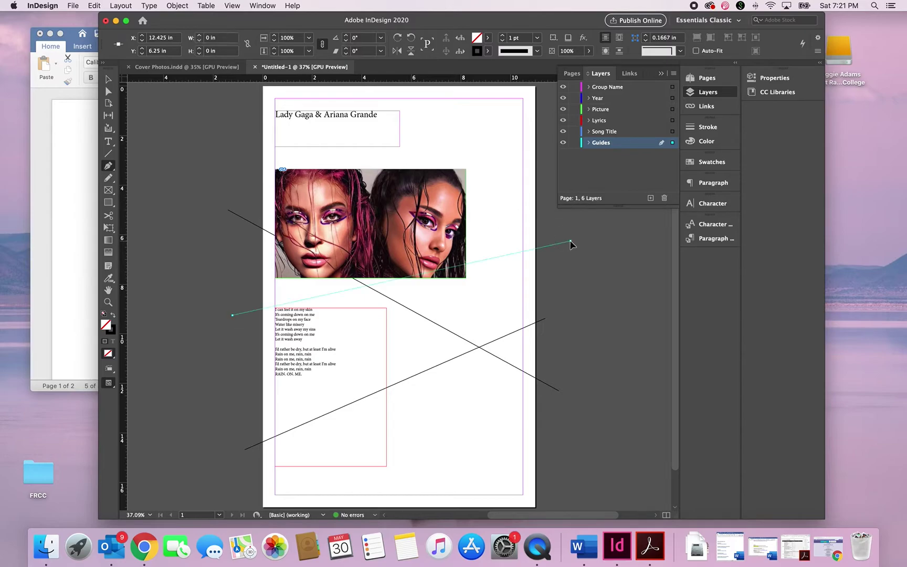
left_click(109, 79)
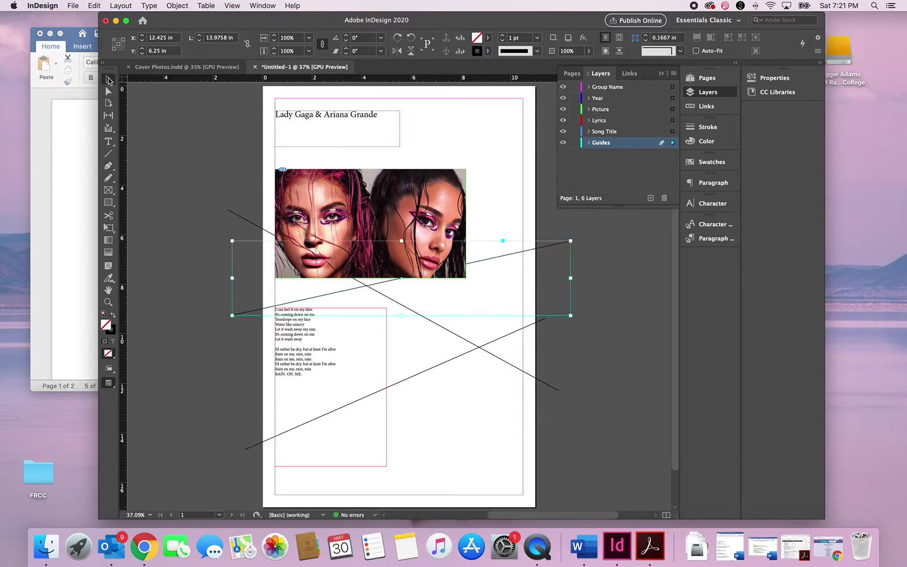
left_click(158, 117)
left_click(108, 165)
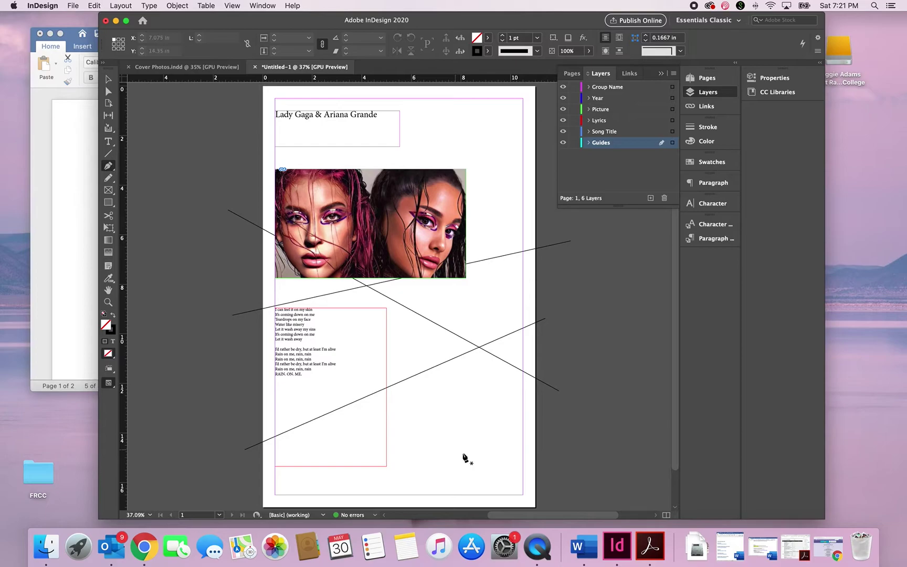
Draw three more diagonal lines, including one across the top over the title, then lock Guides.
left_click(453, 509)
left_click(580, 350)
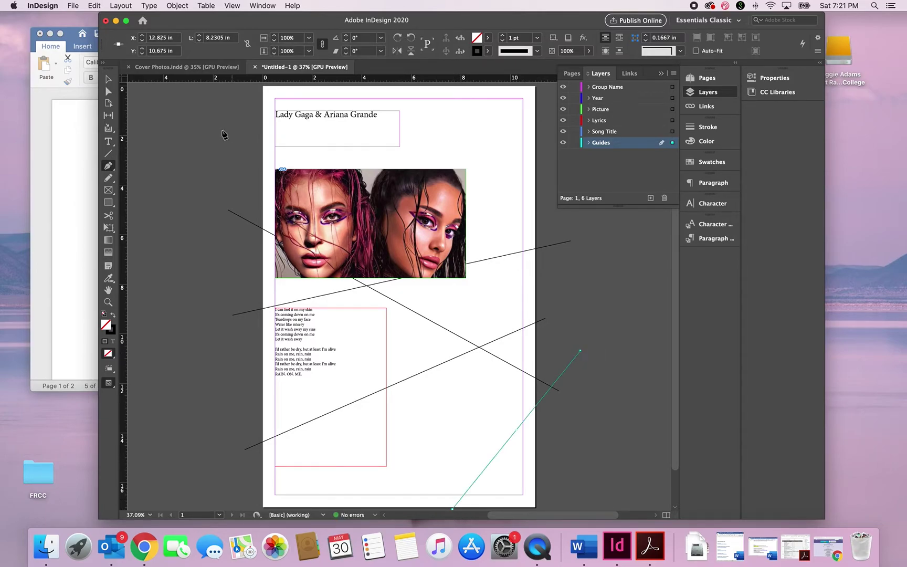
left_click(108, 78)
left_click(108, 166)
left_click(248, 126)
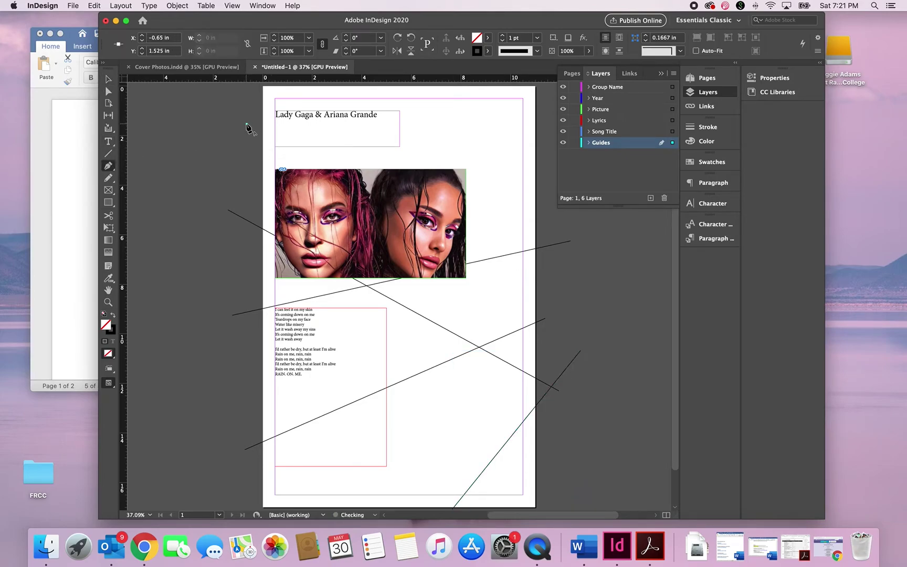
left_click(568, 252)
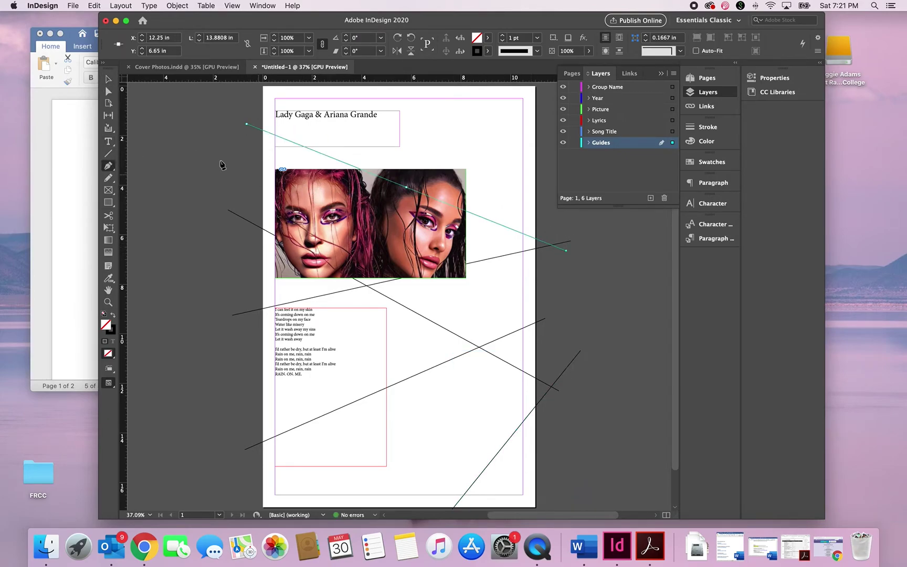
left_click(108, 79)
left_click(109, 177)
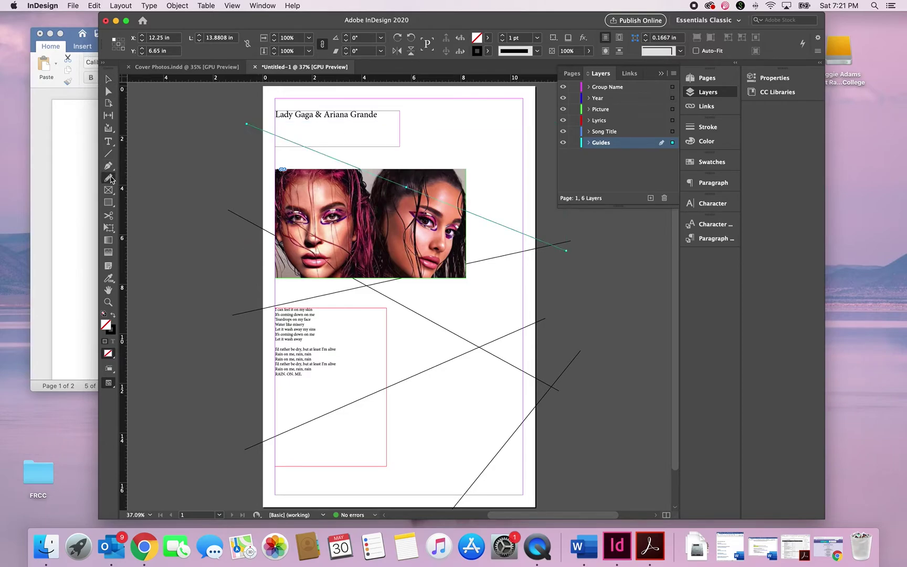
left_click(108, 165)
left_click(197, 180)
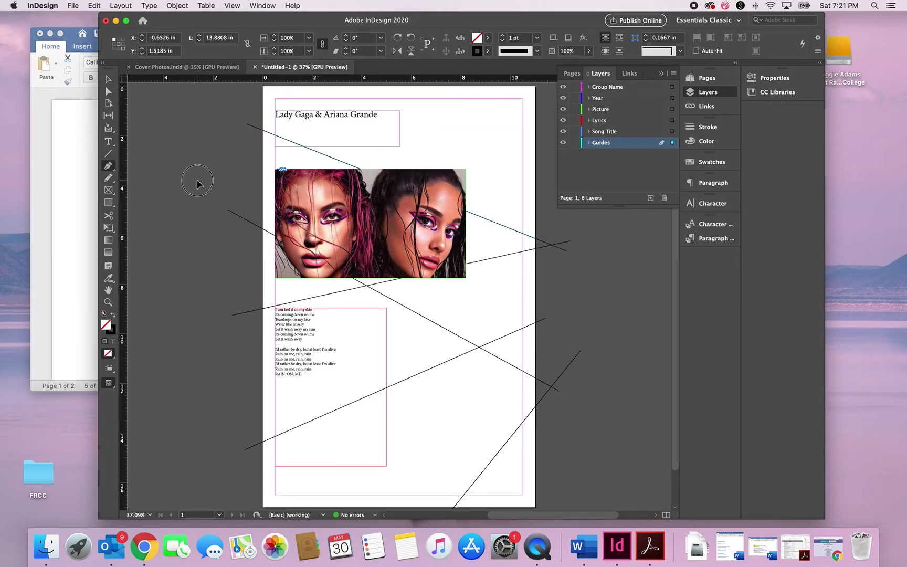
left_click(542, 124)
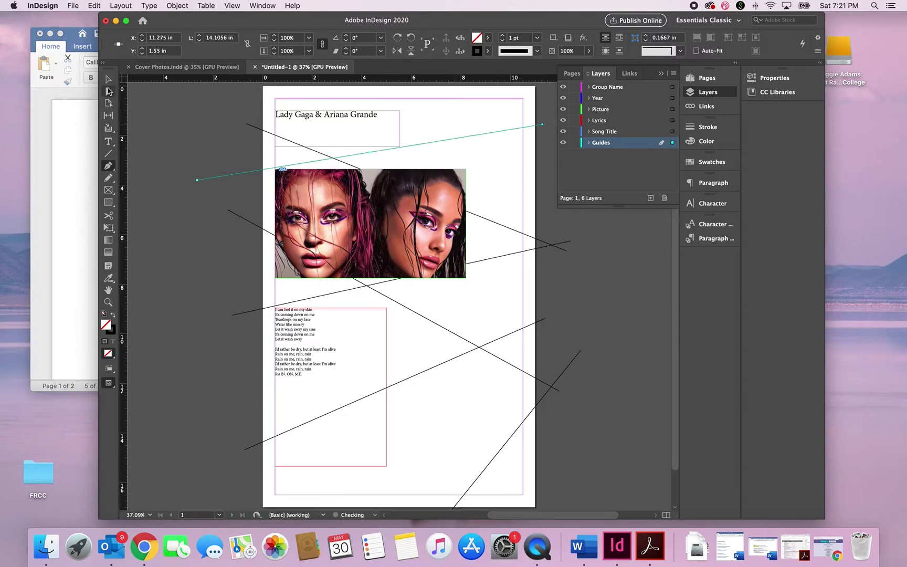
left_click(108, 80)
left_click(167, 117)
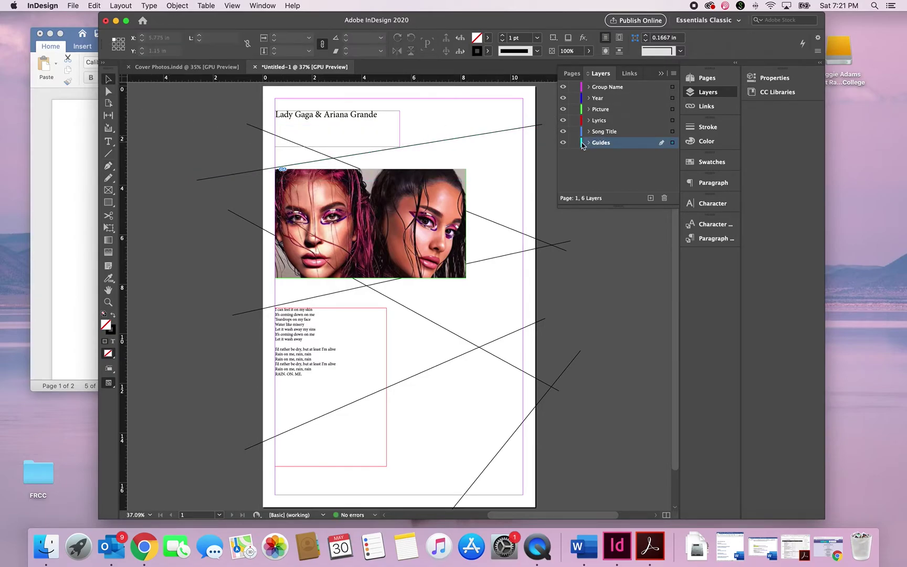
left_click(574, 144)
Unlock Guides and hide the Group Name, Year, Picture, Lyrics and Song Title layers.
left_click(574, 144)
left_click(563, 136)
left_click(563, 120)
left_click(564, 109)
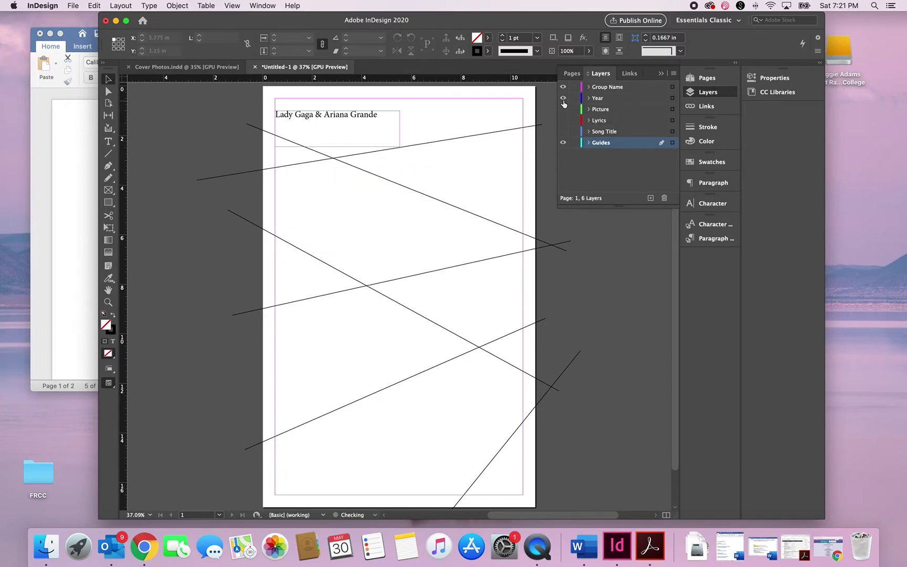
left_click(564, 109)
left_click(563, 121)
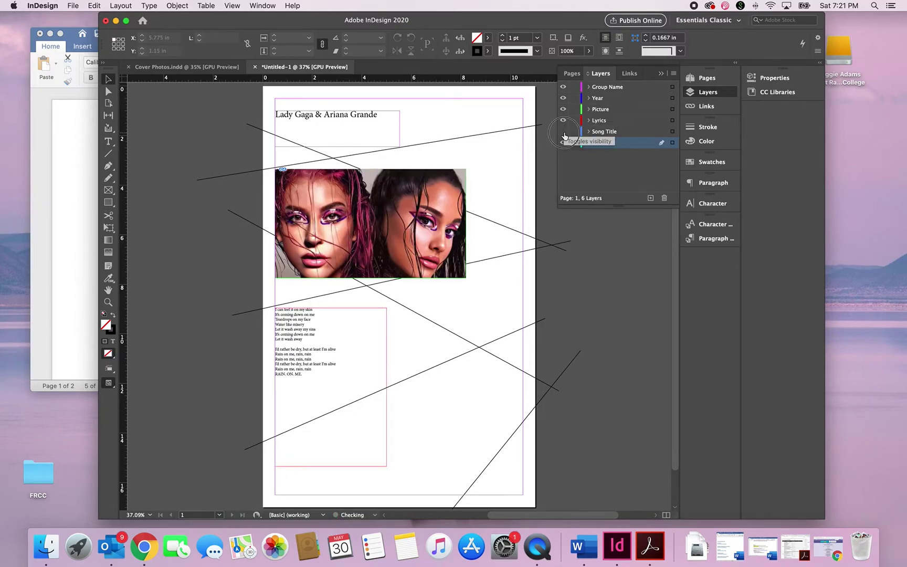
left_click_drag(563, 120, 562, 91)
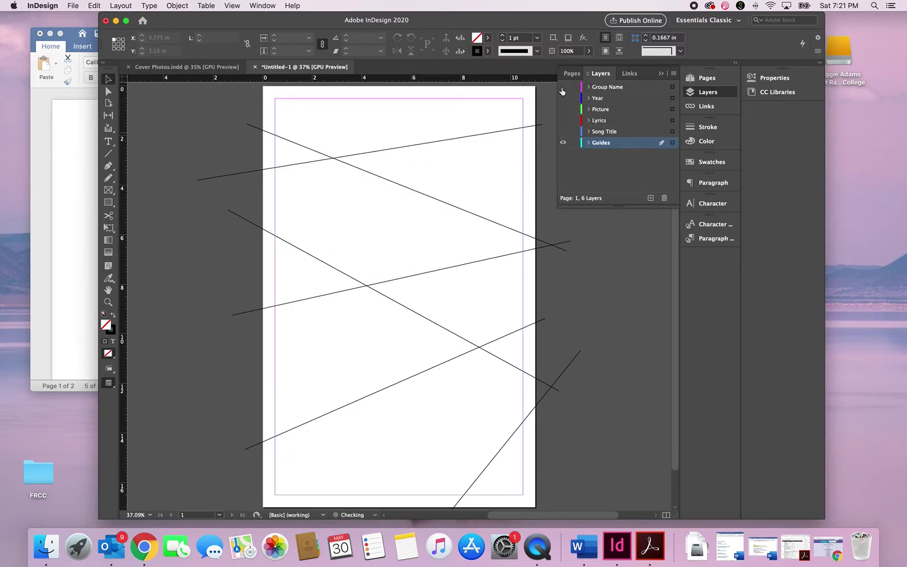
scroll(484, 105, "down", 3)
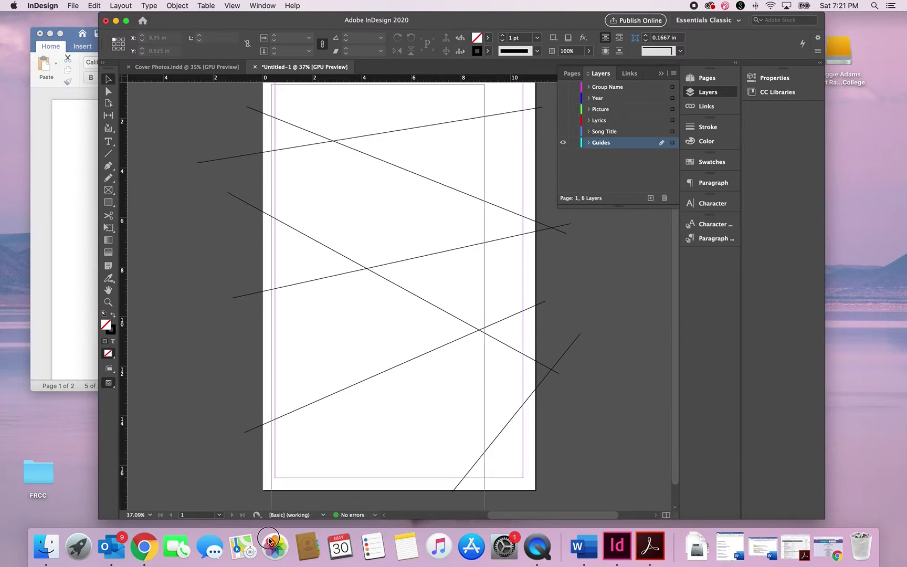
Give all the guide lines a C=0 M=100 Y=0 K=0 magenta stroke and a [None] fill.
key("super+a")
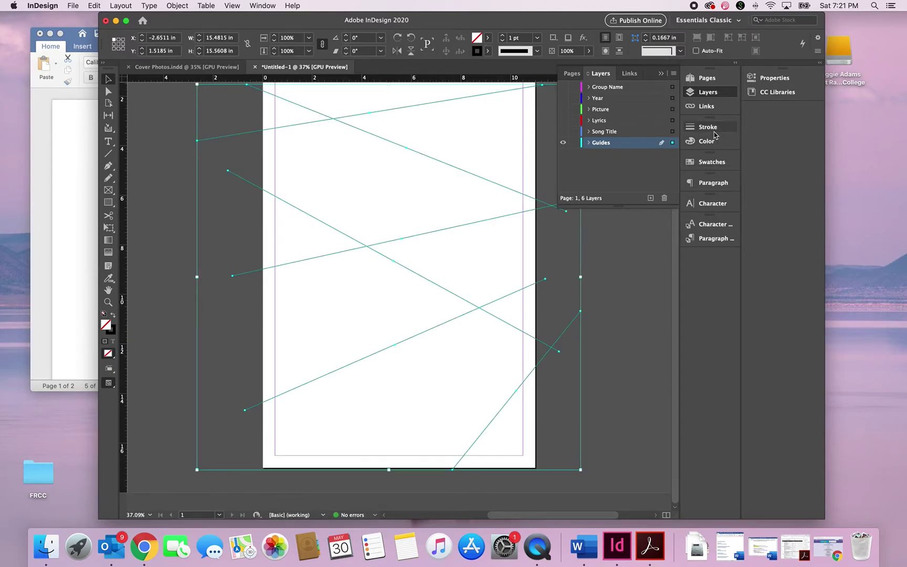
left_click(708, 162)
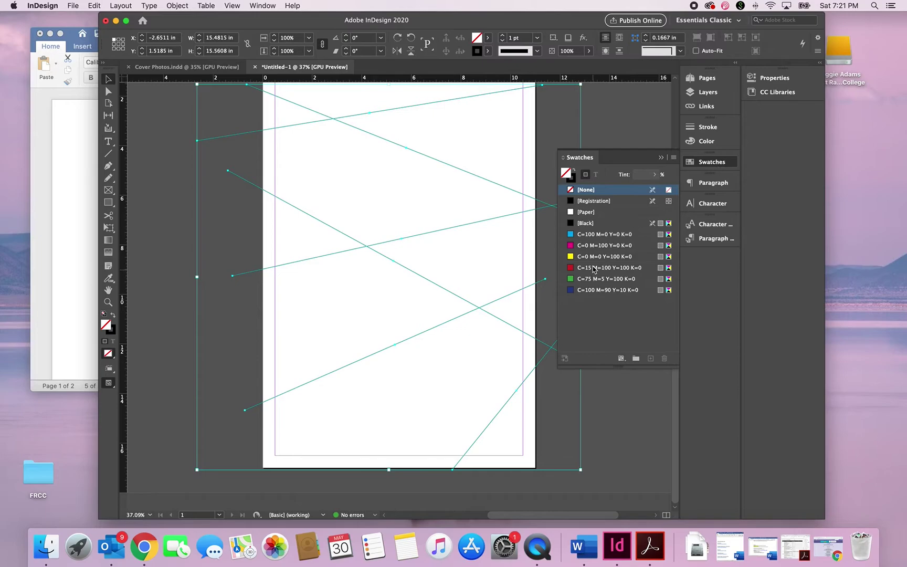
left_click(594, 246)
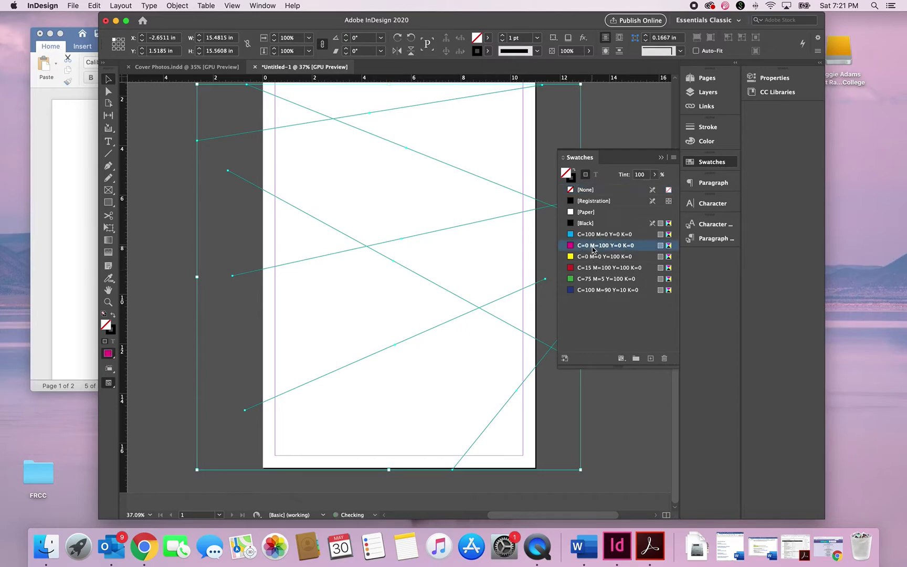
left_click(575, 173)
left_click(582, 191)
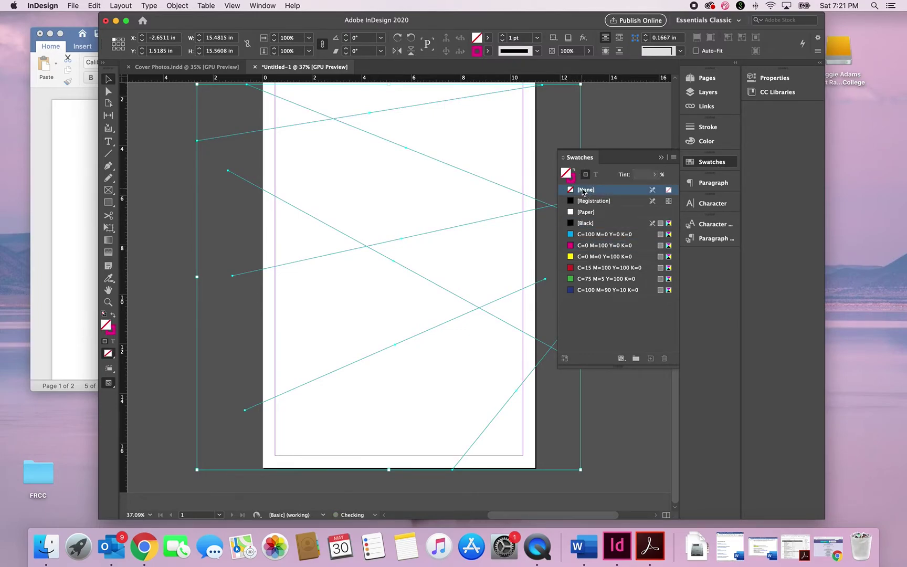
left_click(715, 165)
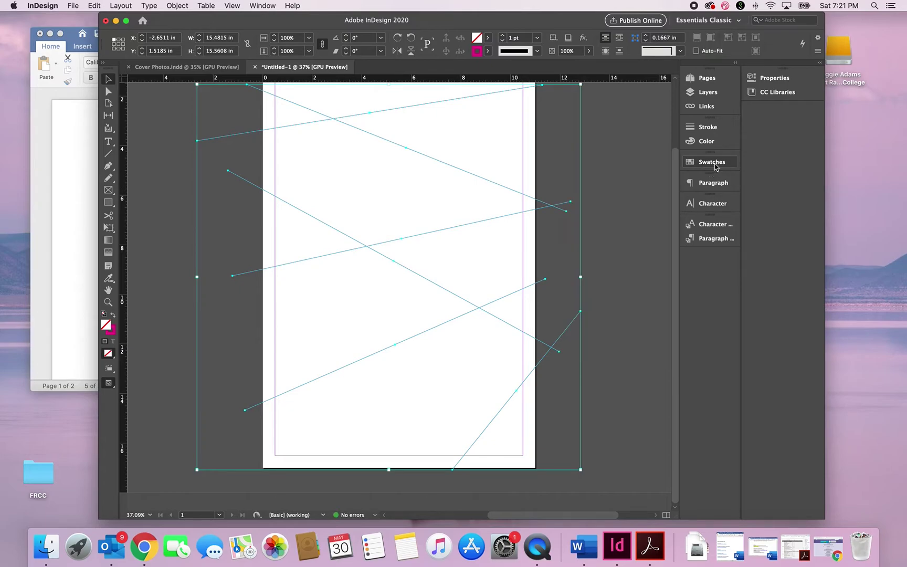
left_click(718, 98)
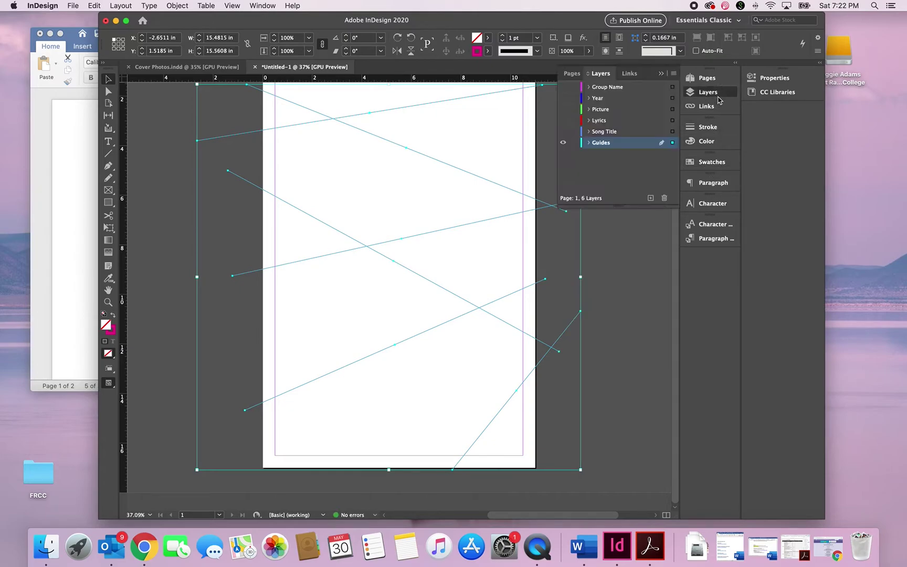
Lock Guides, show the other layers again, and rotate the title frame 9° along a guide line.
left_click(564, 143)
left_click(564, 142)
left_click(574, 142)
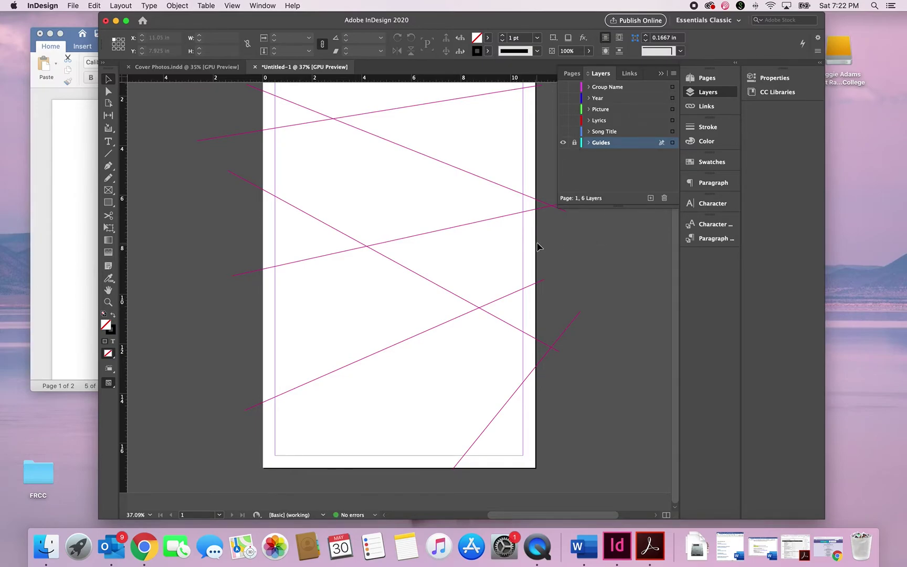
scroll(538, 247, "up", 3)
left_click_drag(562, 131, 562, 86)
left_click(572, 73)
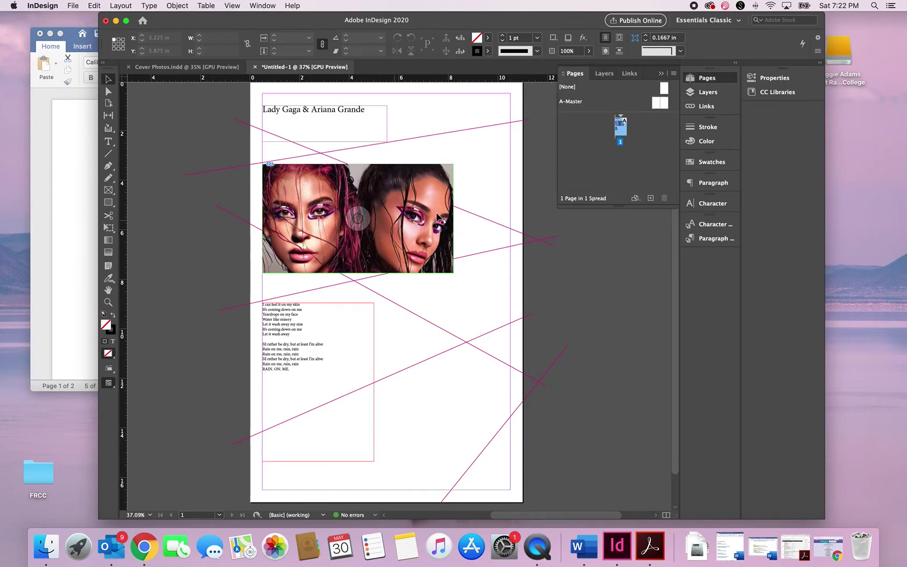
left_click_drag(328, 121, 430, 133)
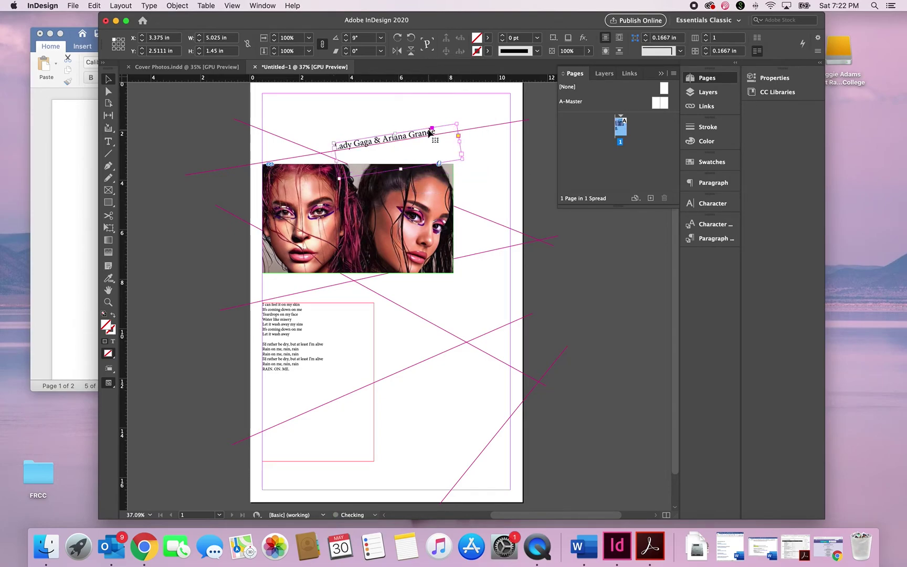
Select the Lady Gaga & Ariana Grande title text and enlarge it to 30 pt.
double_click(414, 116)
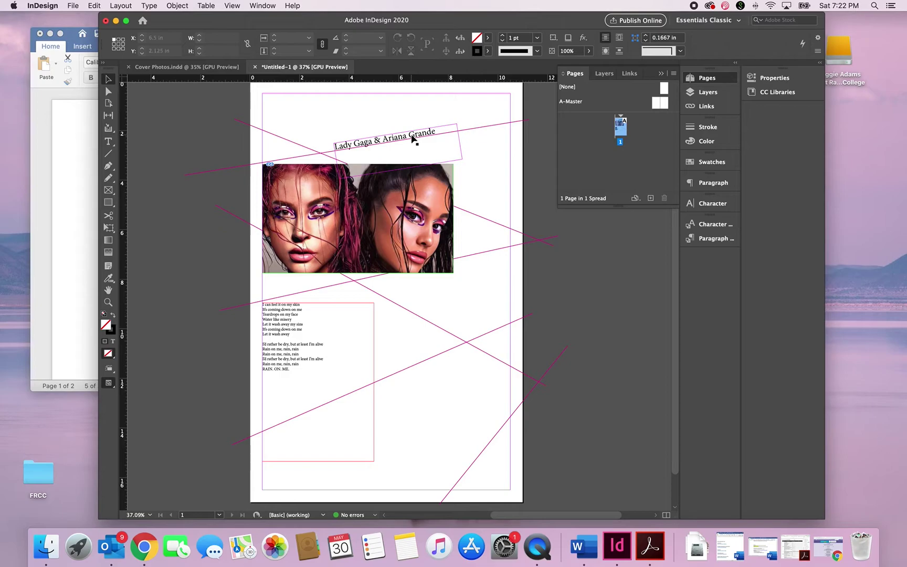
triple_click(412, 134)
key("super+shift+period")
key("super+shift+period")
key("super+shift+period")
key("super+shift+period")
key("super+shift+period")
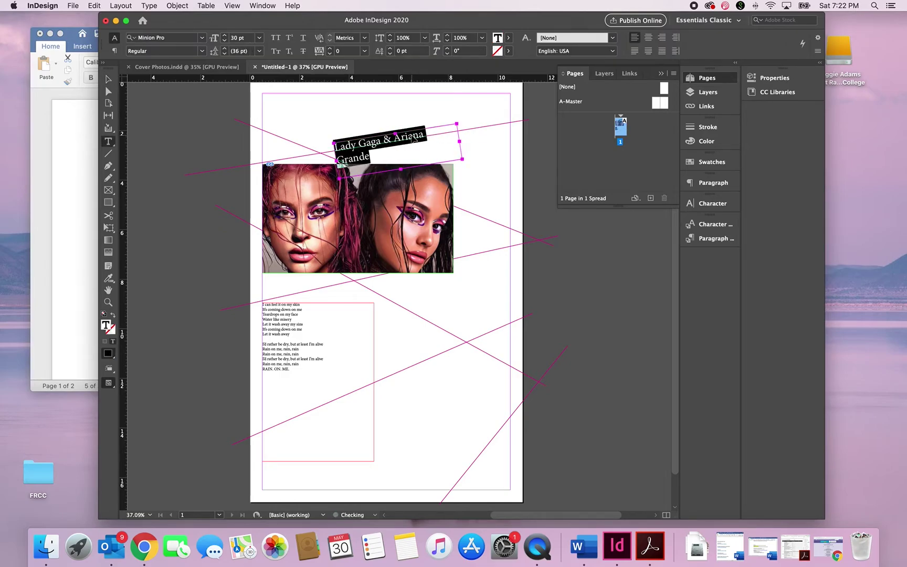
Widen the title frame to 6.8892 in so the name fits on one line, nudging it slightly up.
left_click(109, 79)
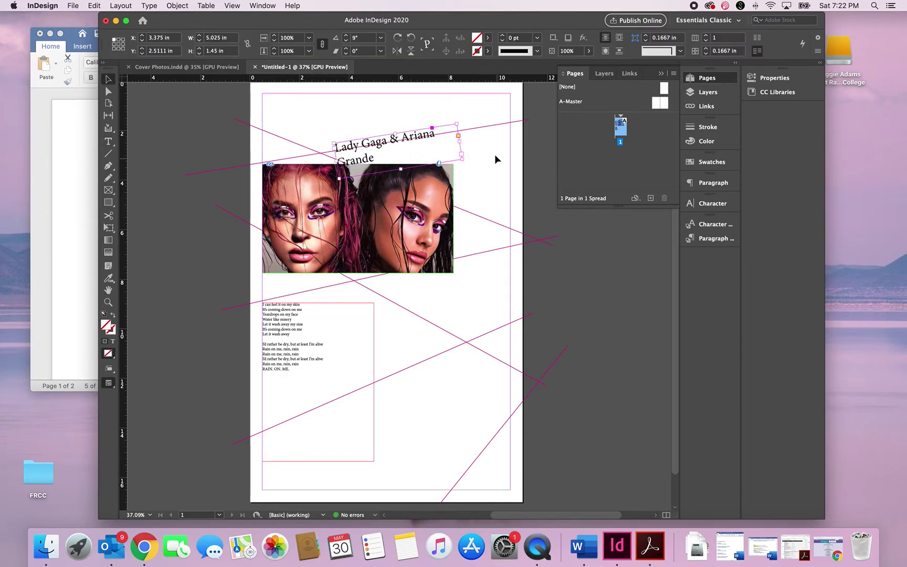
left_click_drag(460, 137, 505, 129)
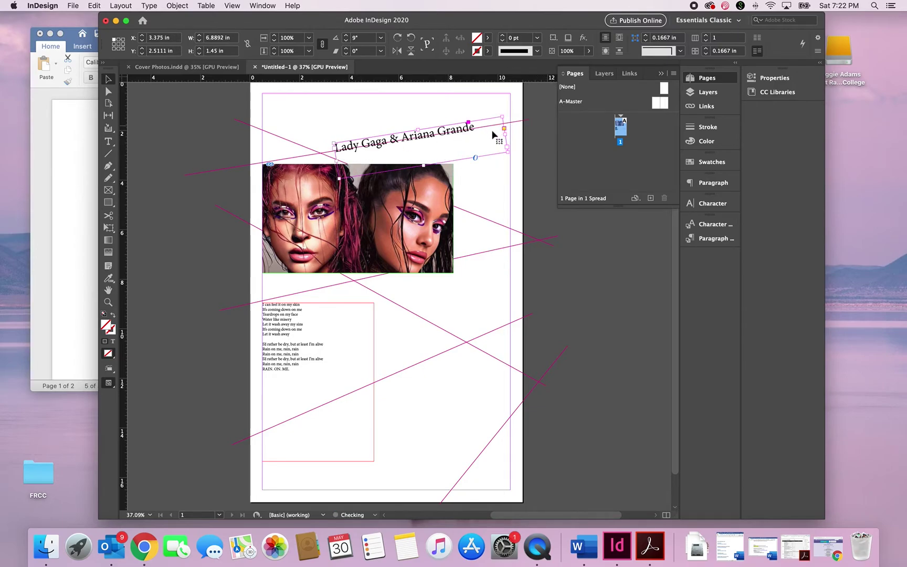
left_click_drag(442, 138, 443, 134)
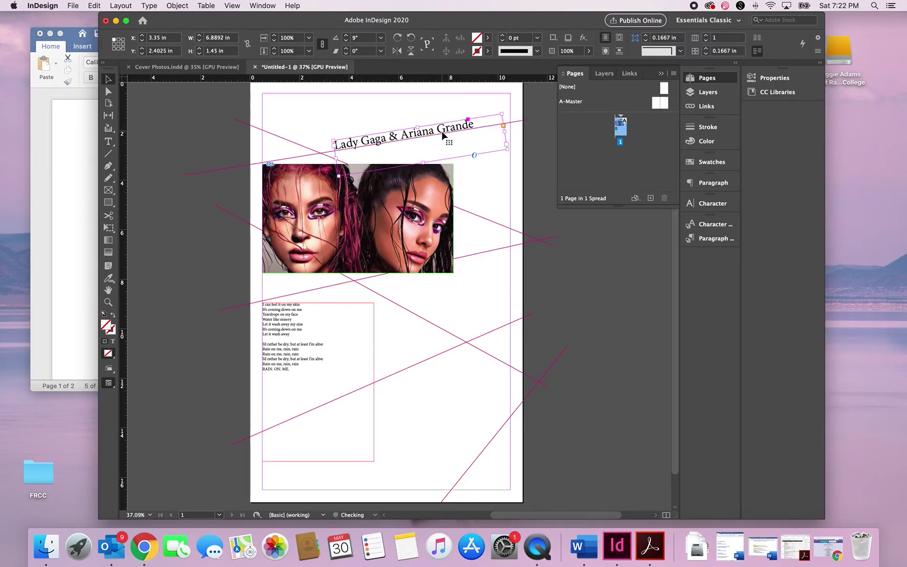
Move the photo toward the top-left margin and rotate it, turning its content to about -29.5°.
left_click(417, 92)
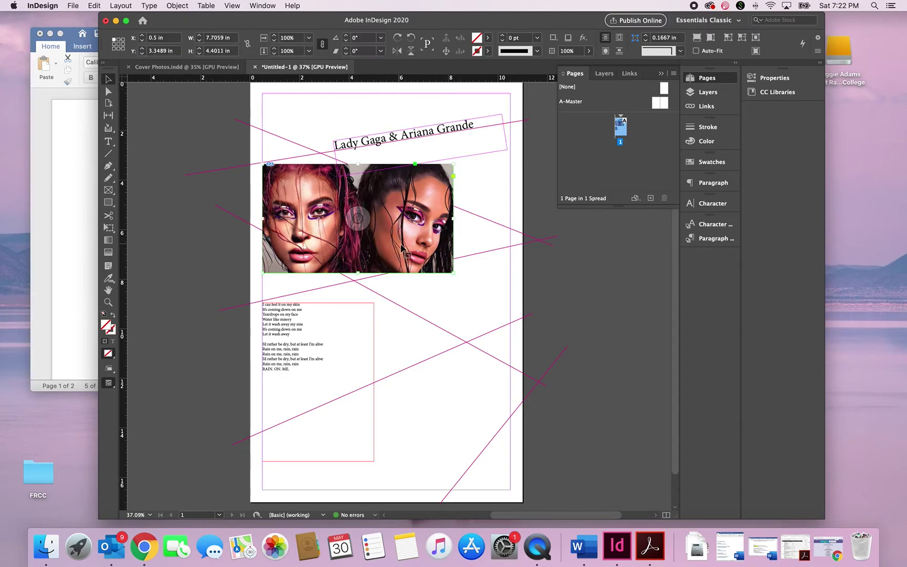
left_click_drag(403, 249, 447, 267)
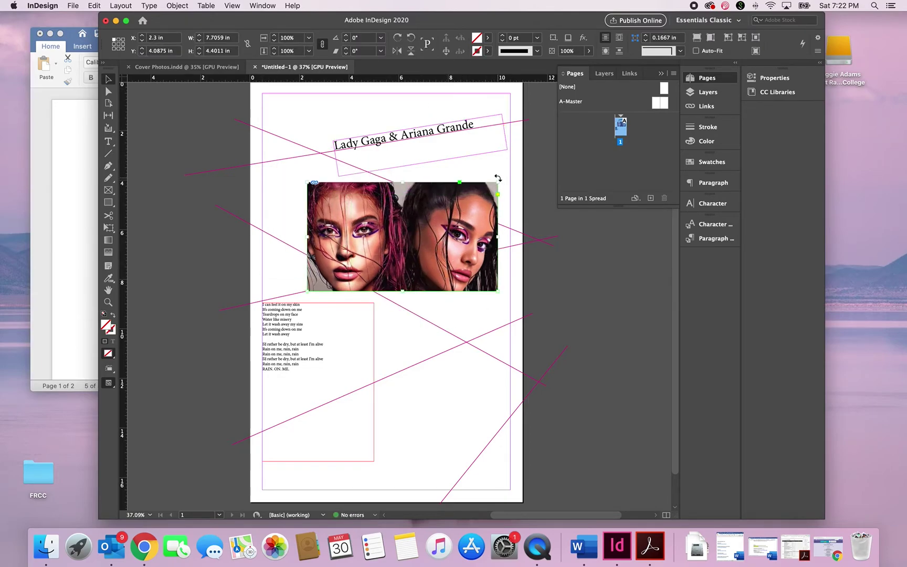
left_click_drag(471, 220, 411, 196)
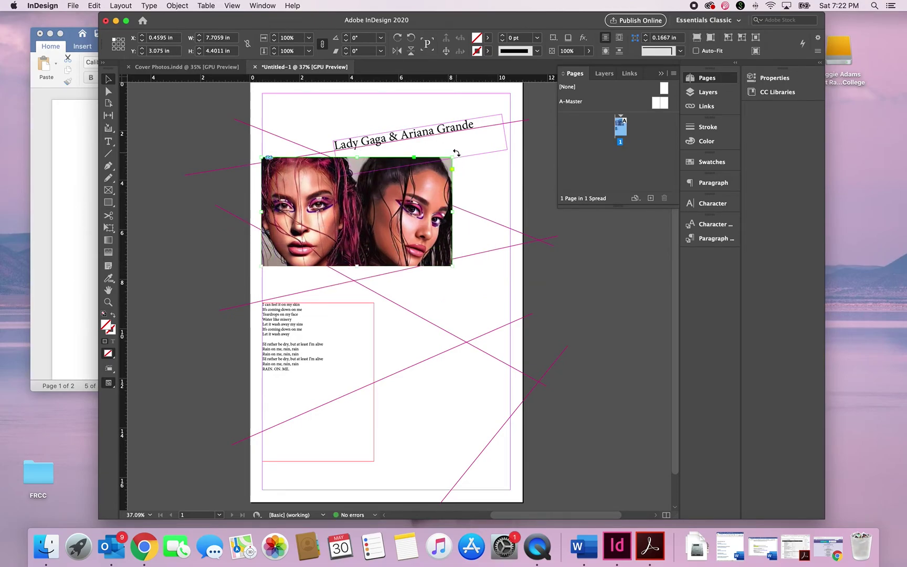
left_click_drag(456, 153, 486, 265)
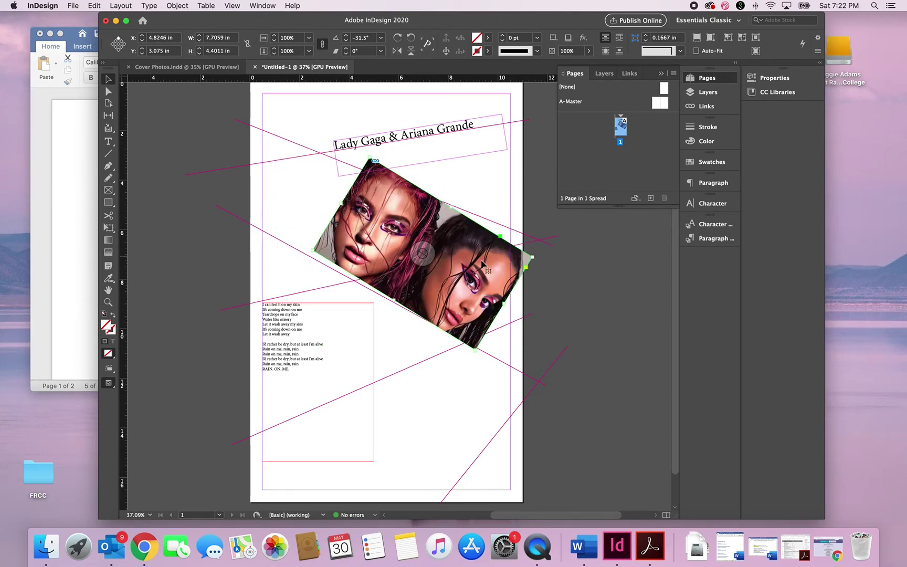
left_click(420, 251)
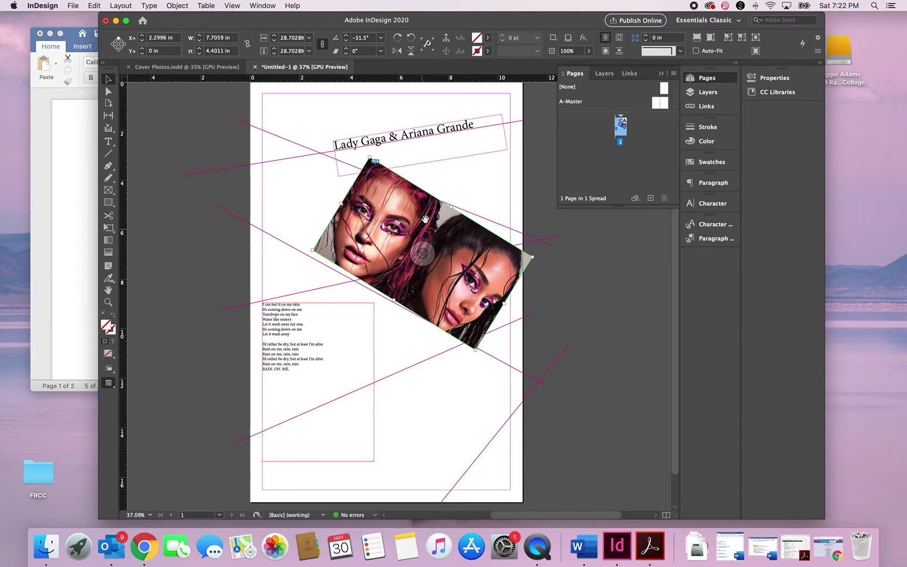
left_click_drag(369, 158, 363, 160)
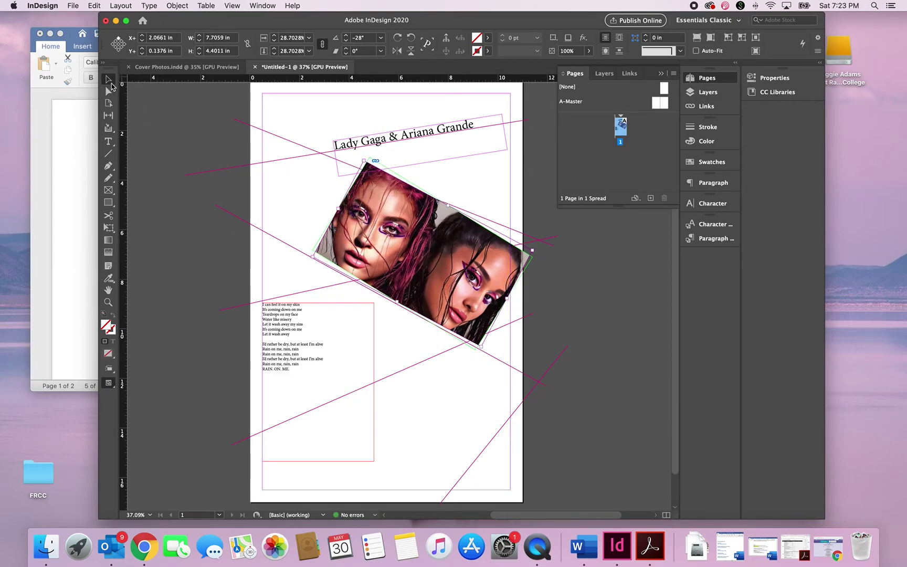
left_click(142, 108)
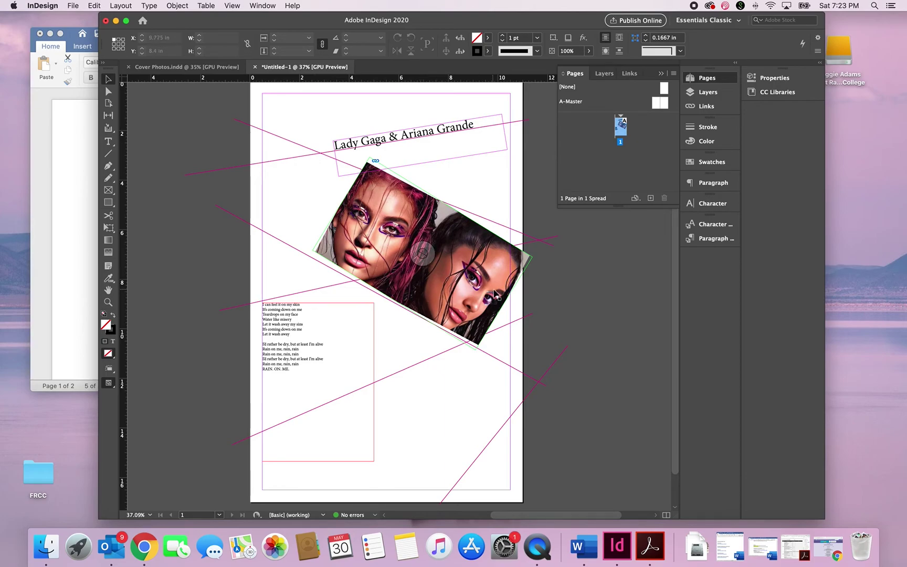
Nudge the photo frame left and try tilting it to -28°, undoing the attempts.
left_click(520, 267)
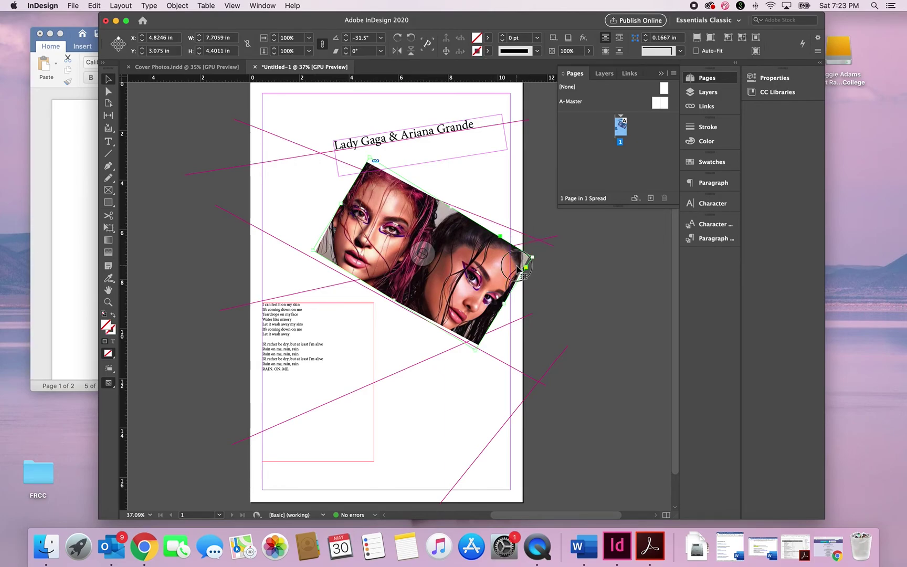
left_click_drag(518, 268, 511, 269)
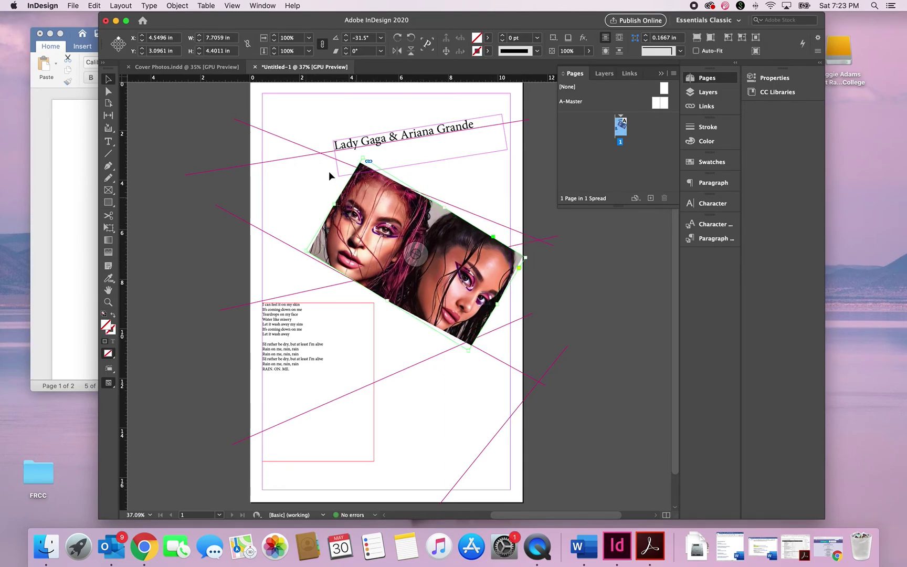
left_click_drag(359, 149, 358, 156)
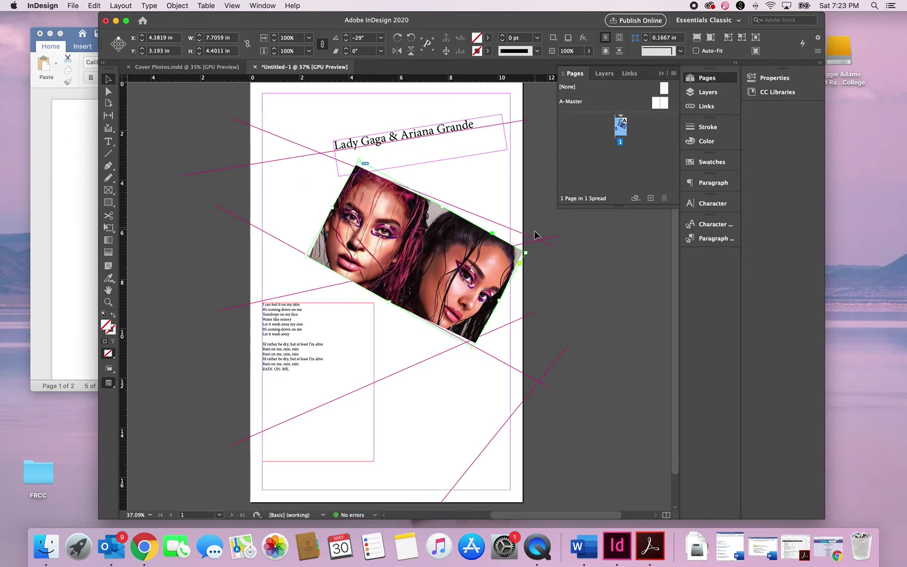
key("super+alt+shift+c")
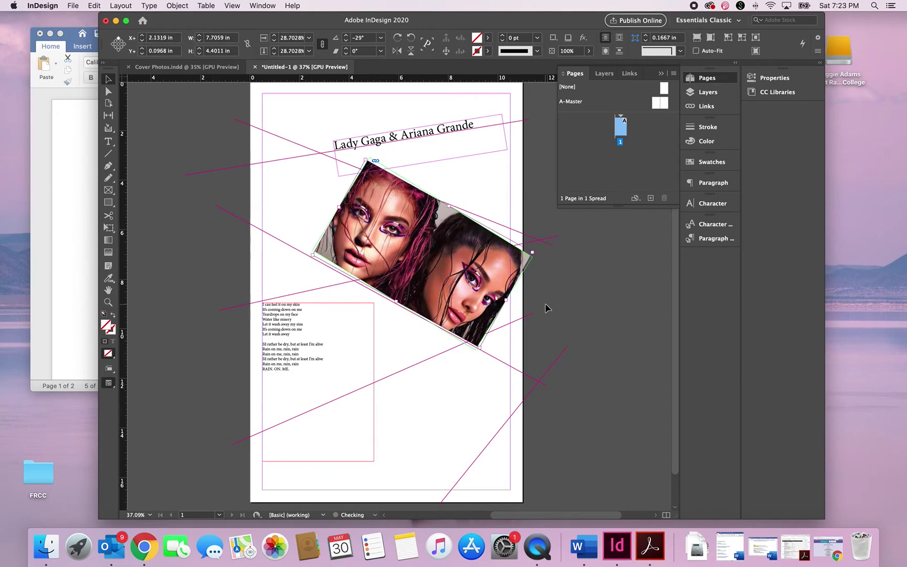
key("super+z")
key("super+z")
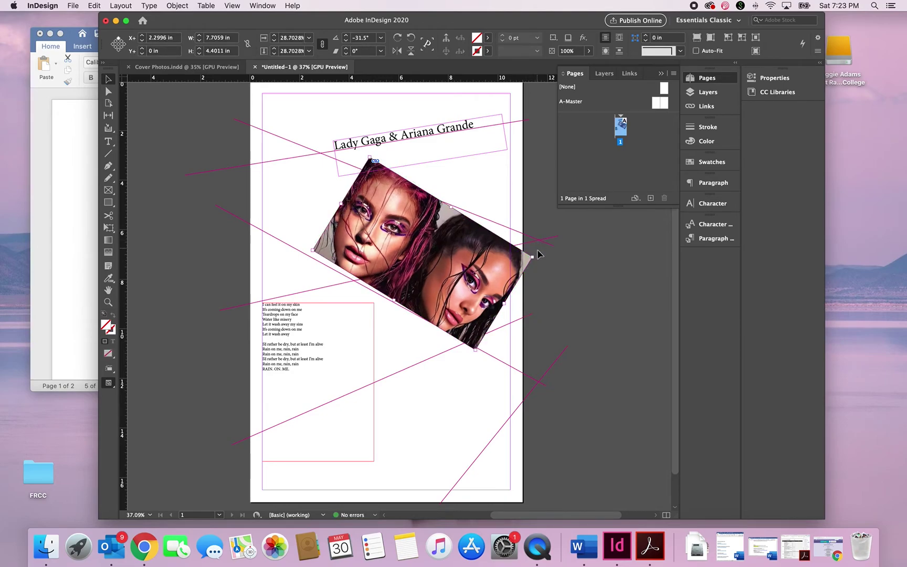
left_click_drag(537, 254, 538, 244)
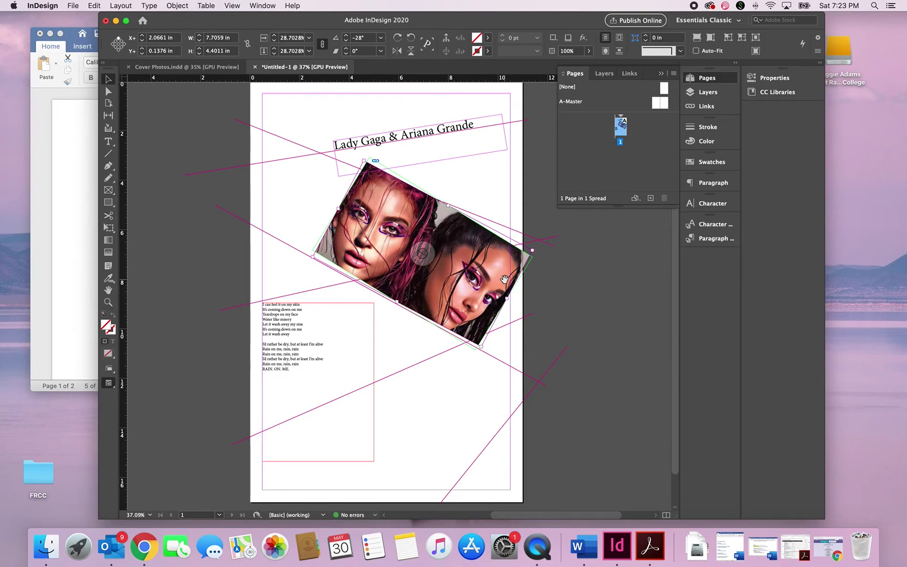
key("super+z")
key("super+z")
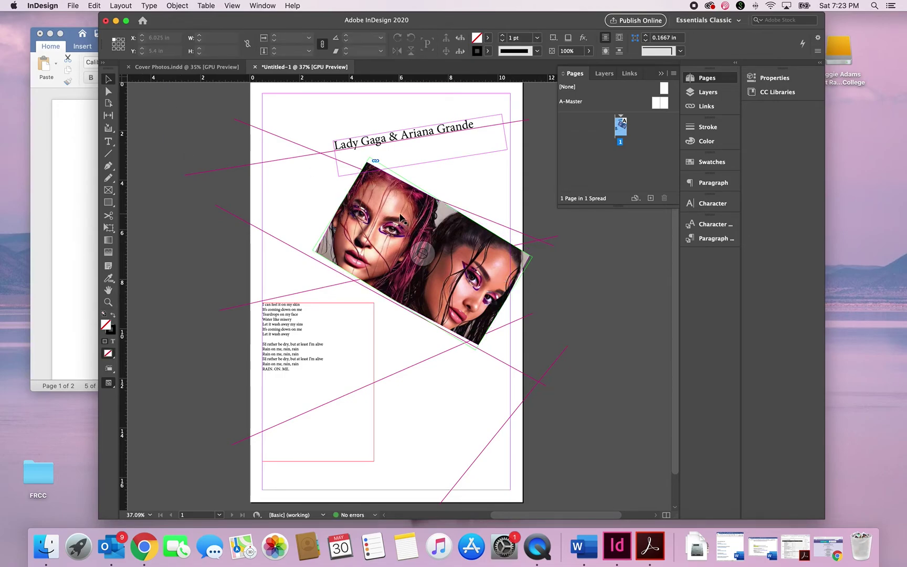
Undo the trial repositions, then tilt the photo frame to -29° and shift it onto the guides.
left_click_drag(404, 220, 385, 215)
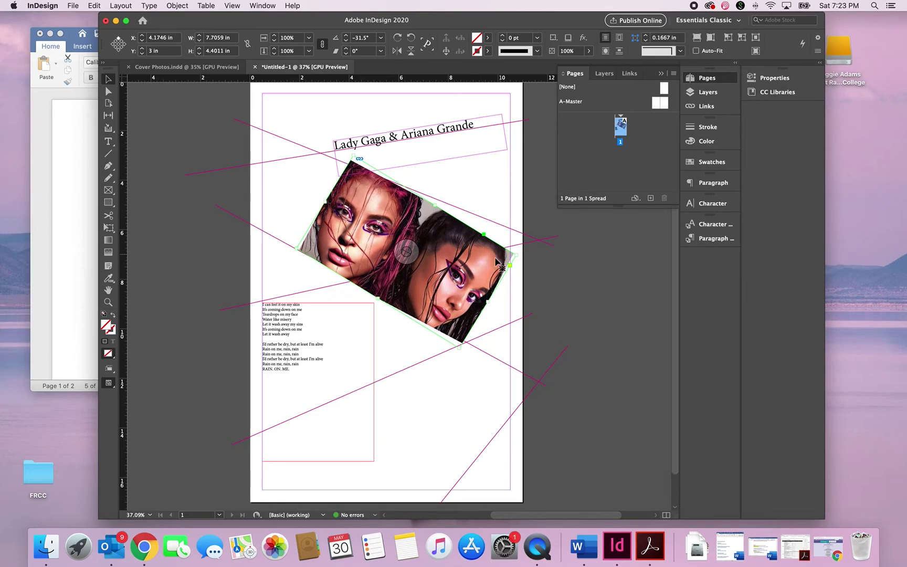
left_click_drag(478, 306, 595, 367)
key("super+z")
key("super+z")
key("super+z")
key("super+z")
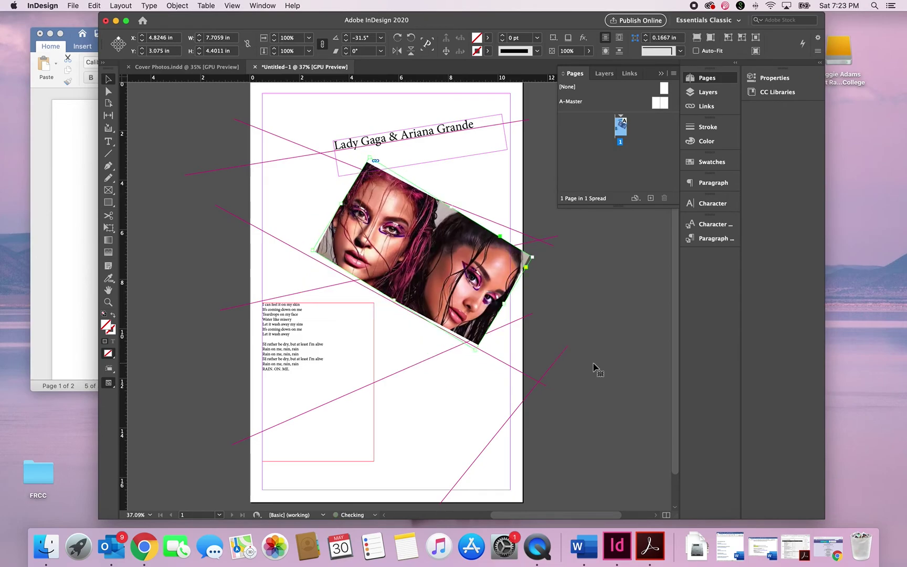
key("super+z")
key("super+z")
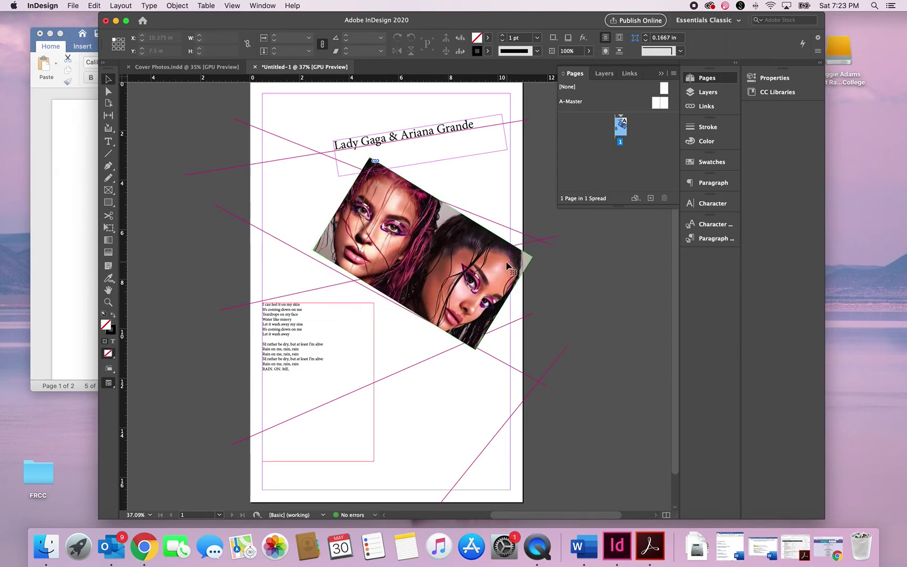
left_click_drag(538, 256, 538, 251)
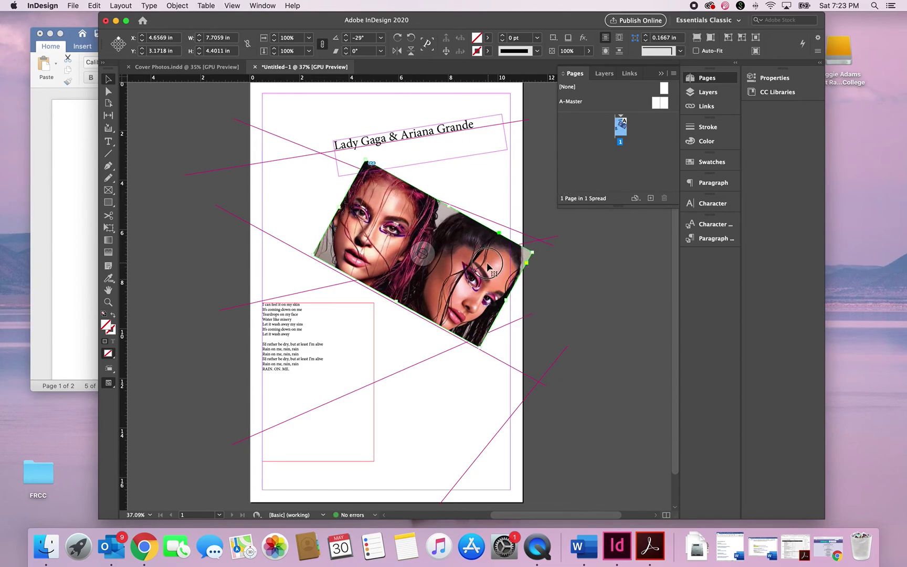
left_click_drag(489, 269, 480, 267)
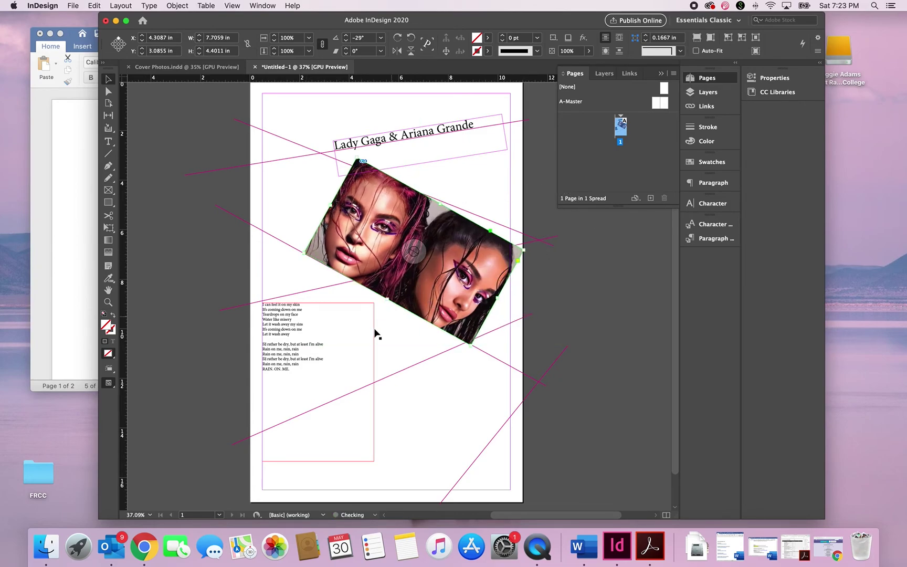
Rotate the lyrics frame to -66° and position it beneath the tilted photo along the guide lines.
left_click(340, 356)
left_click_drag(310, 366, 340, 377)
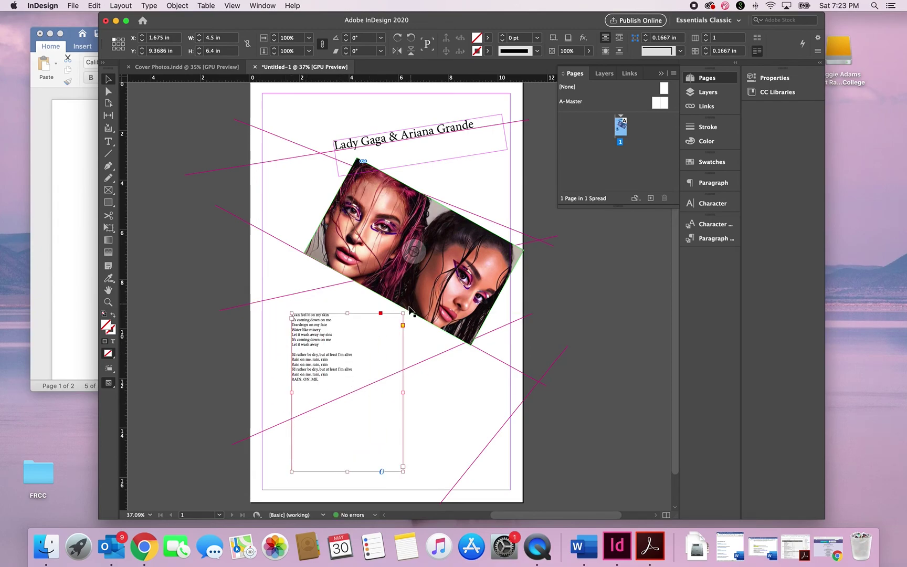
left_click_drag(408, 309, 373, 295)
left_click_drag(332, 359, 366, 330)
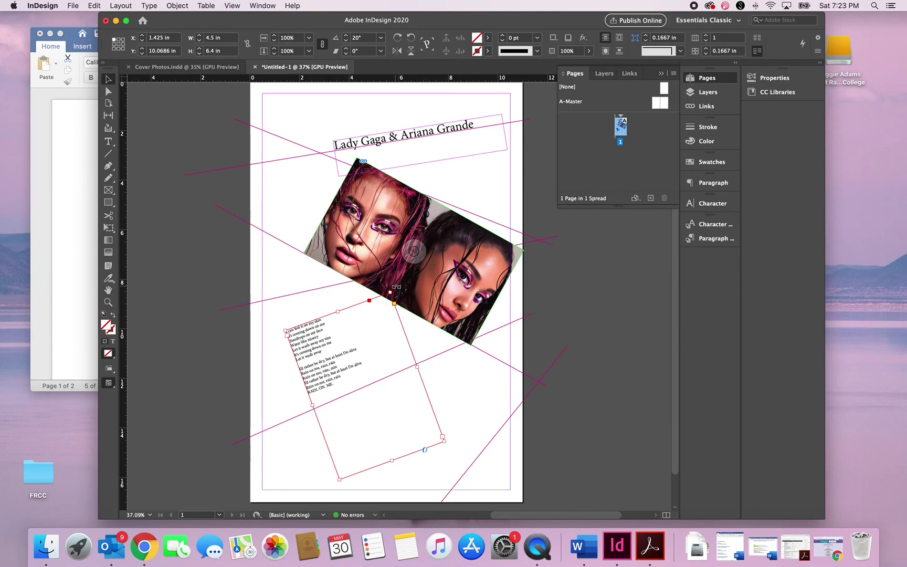
left_click_drag(397, 308, 379, 401)
left_click_drag(280, 441, 271, 424)
left_click_drag(402, 406, 435, 389)
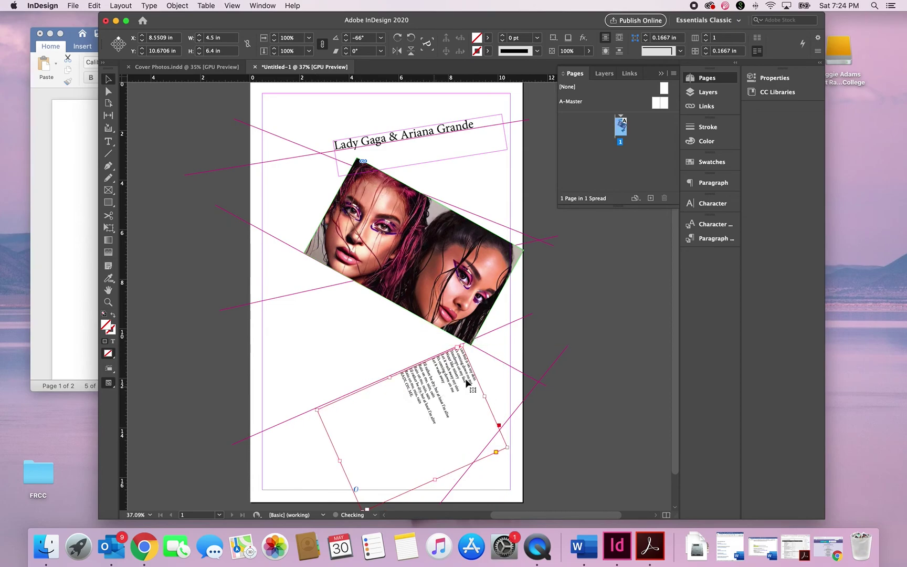
left_click(552, 346)
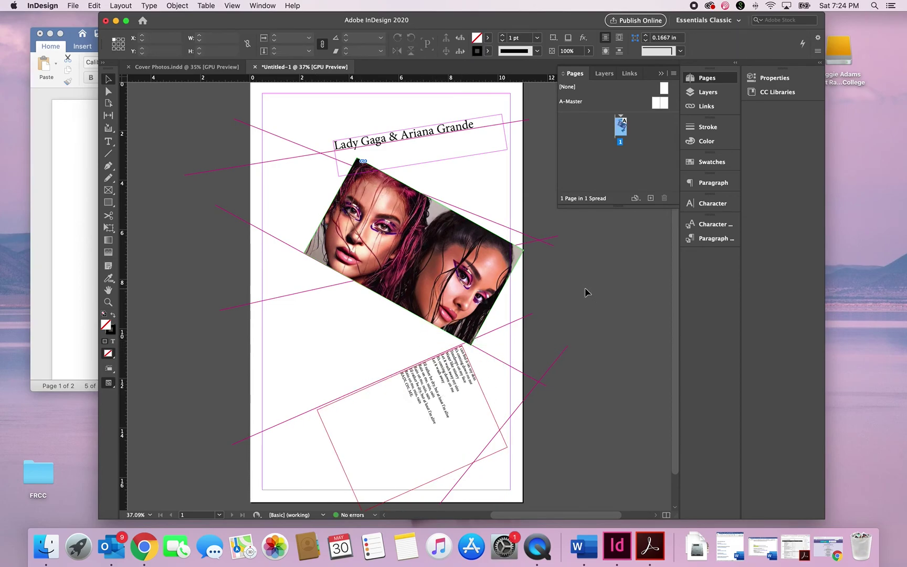
In the Layers panel, make Picture the active layer and hide every layer except Guides.
left_click(722, 92)
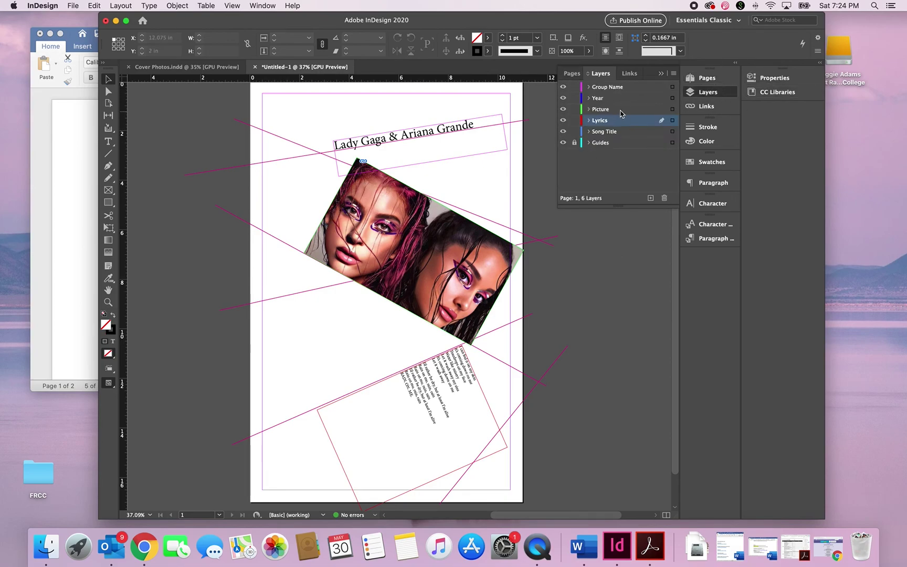
left_click(370, 239)
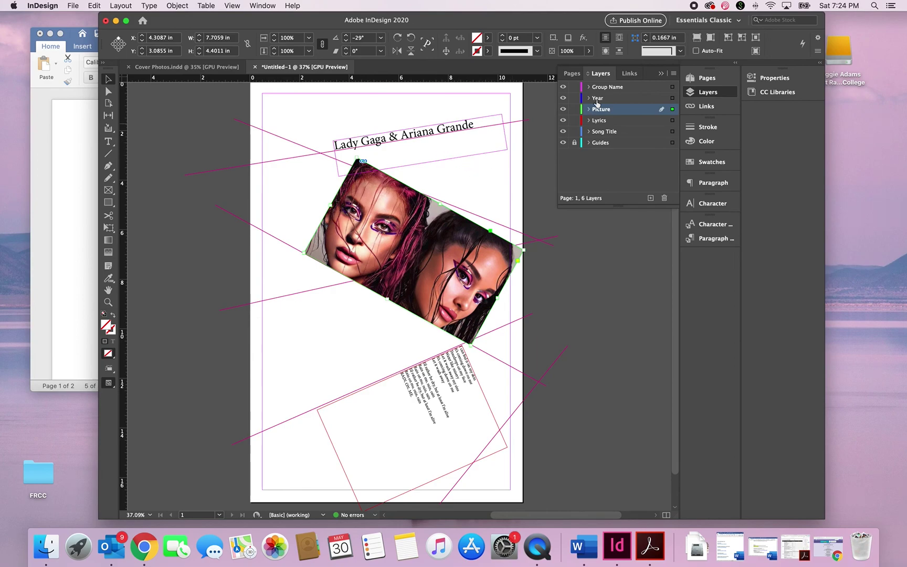
left_click(562, 87)
left_click_drag(562, 98, 562, 143)
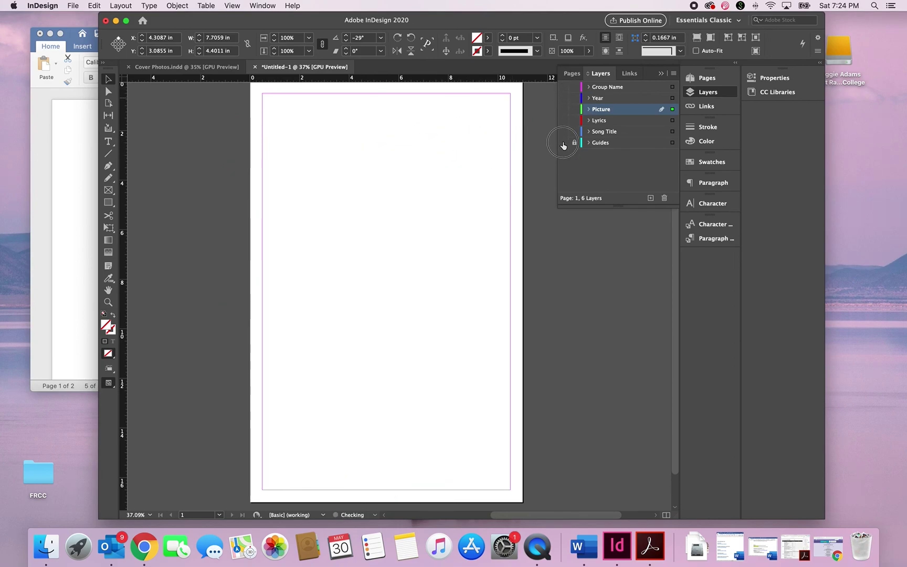
left_click(563, 143)
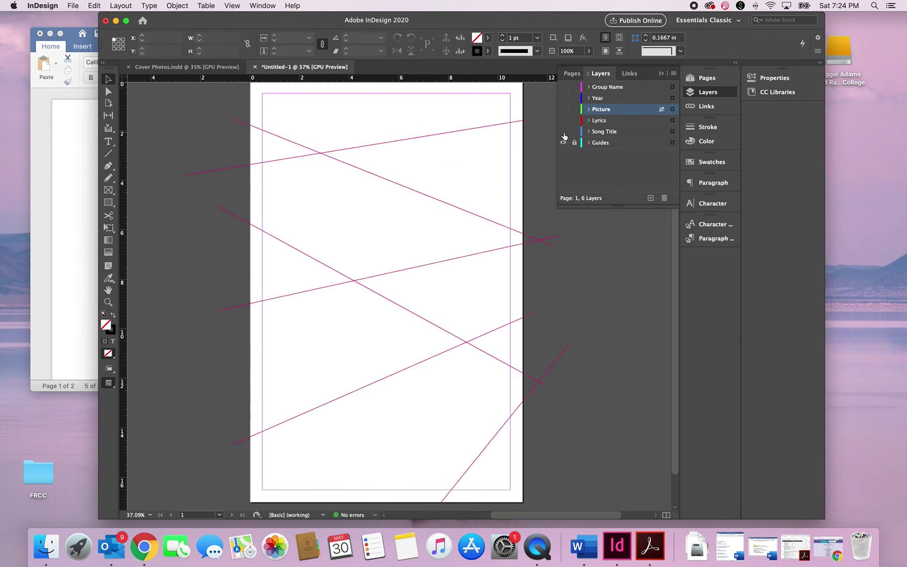
Turn the Song Title, Lyrics, Picture and Group Name layers back on one by one, hiding the guides.
left_click(563, 133)
left_click(563, 143)
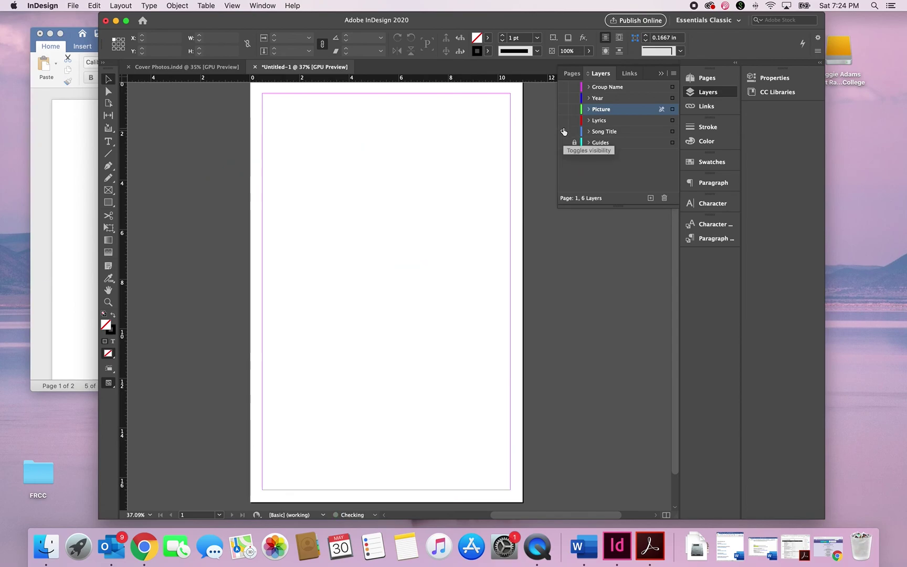
left_click(563, 121)
left_click(563, 109)
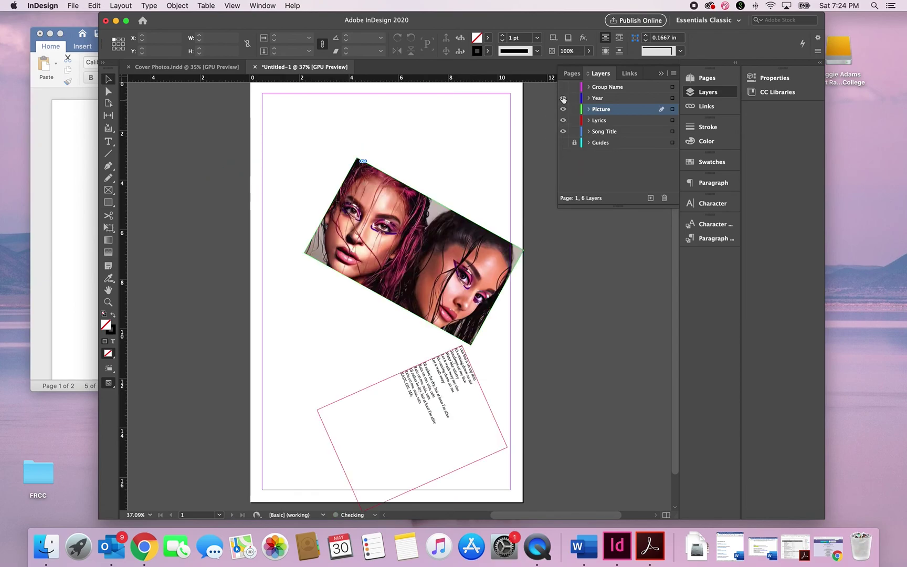
left_click(563, 87)
mouse_move(563, 86)
left_mouse_down()
mouse_move(563, 137)
mouse_move(562, 84)
left_mouse_up()
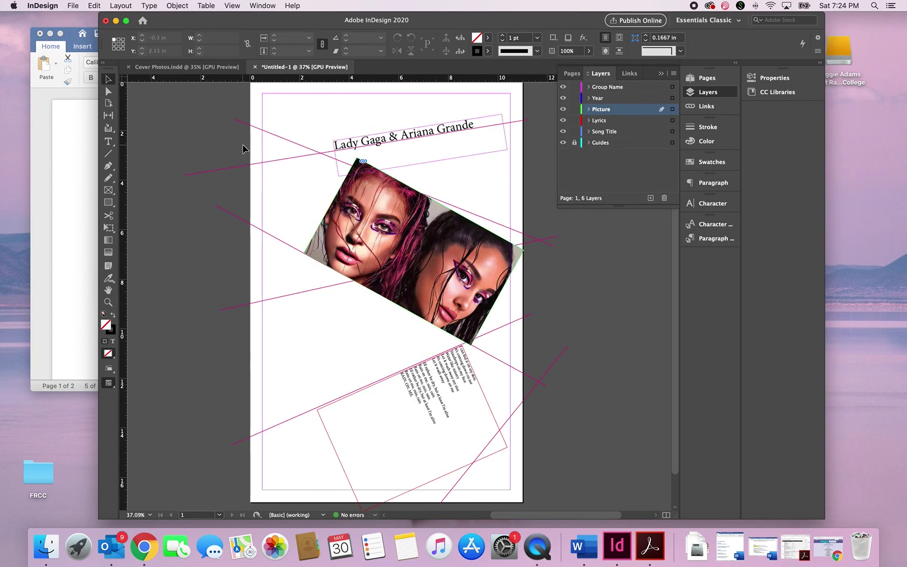